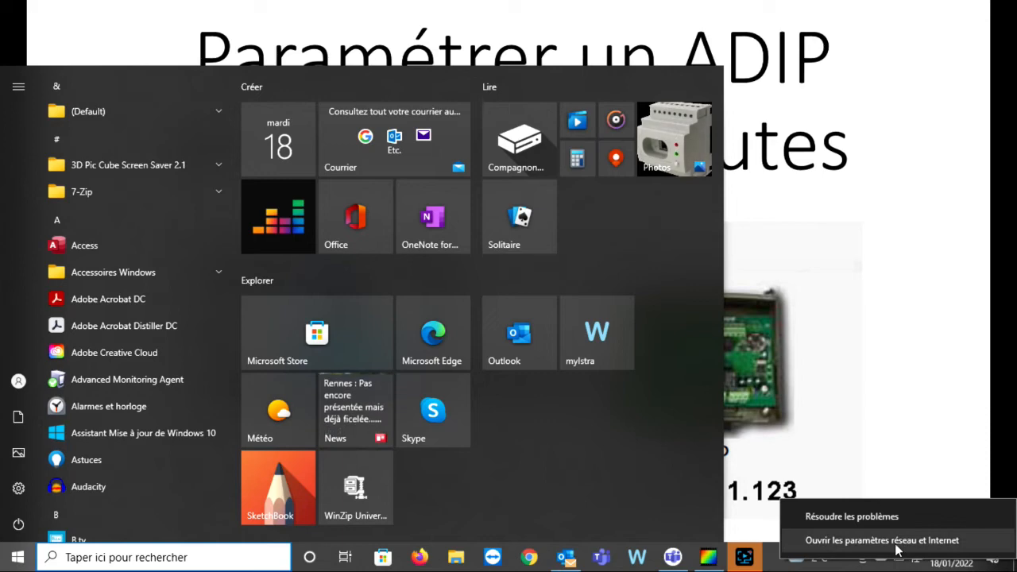
Open Windows network and Internet settings from the tray network icon's menu
{"action": "left_click", "coordinate": [905, 542]}
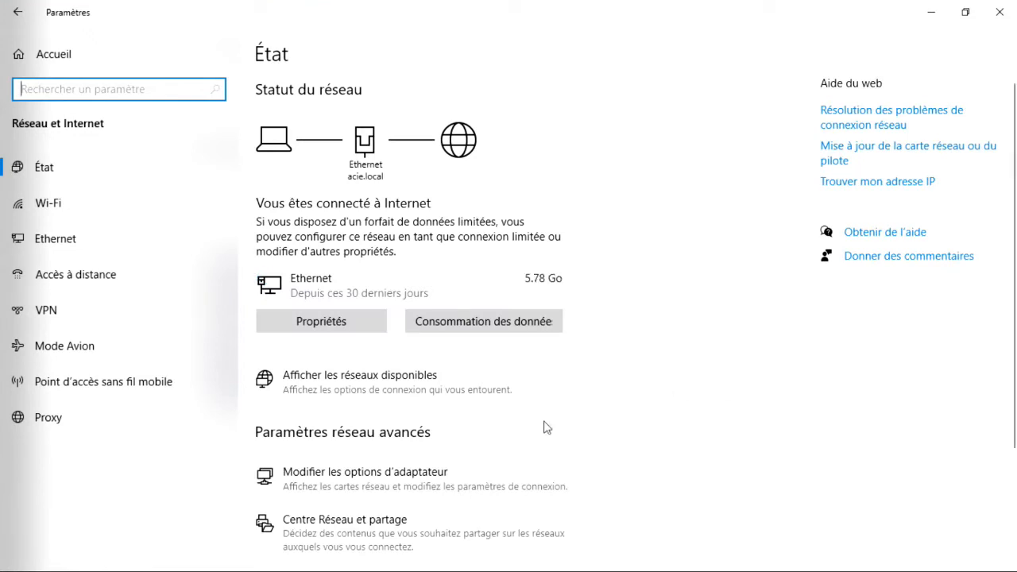
Open the Ethernet adapter's status dialog from the network connections list
{"action": "left_click", "coordinate": [380, 482]}
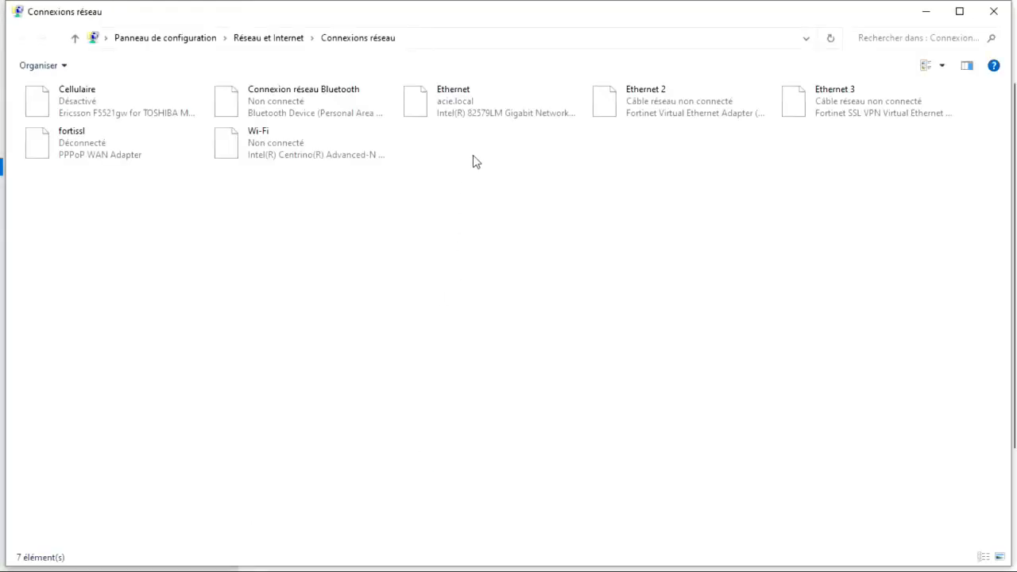
{"action": "left_click", "coordinate": [451, 111]}
{"action": "double_click", "coordinate": [451, 112]}
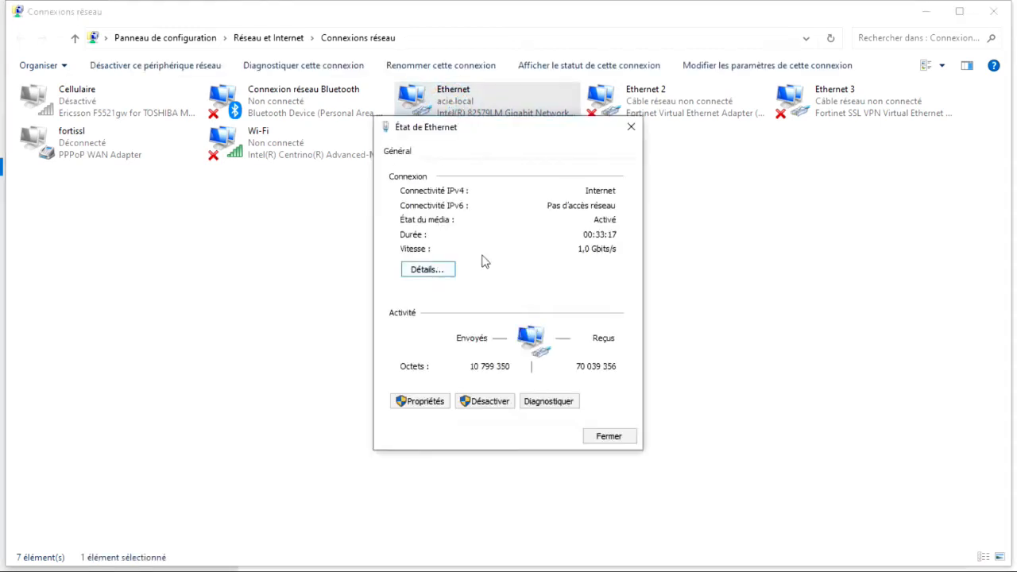
{"action": "left_click", "coordinate": [427, 271]}
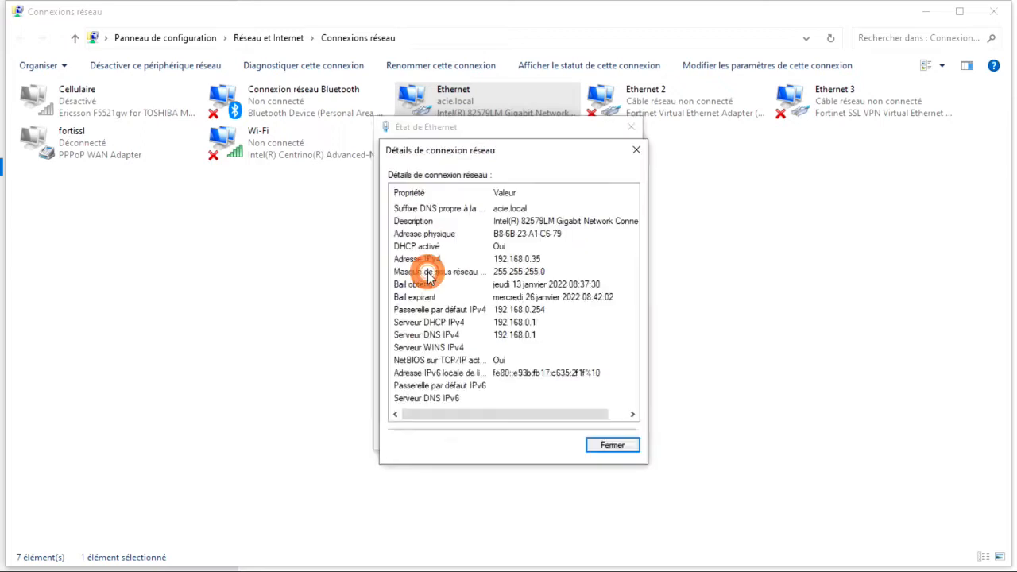
{"action": "left_click", "coordinate": [498, 259]}
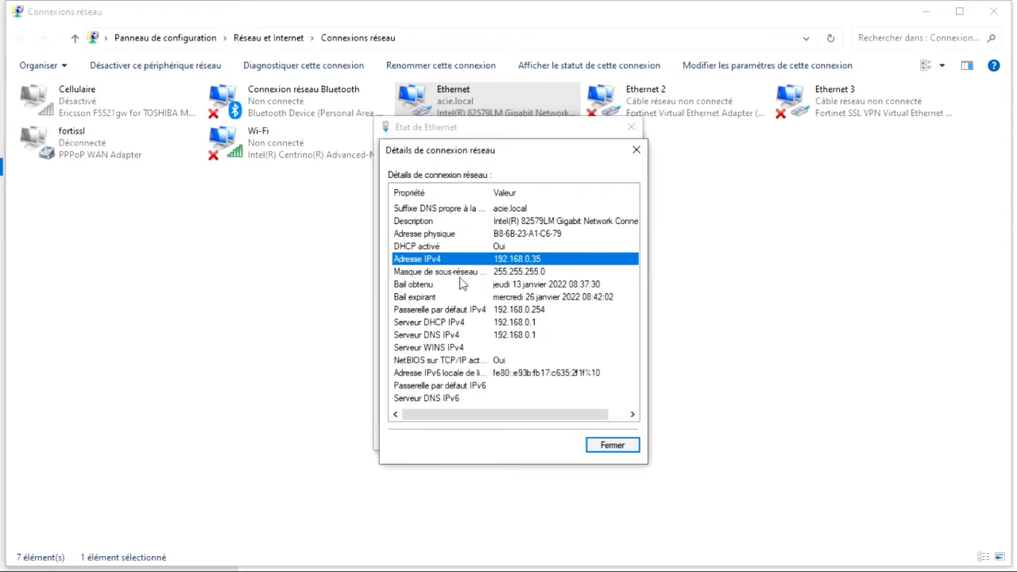
{"action": "left_click", "coordinate": [429, 311]}
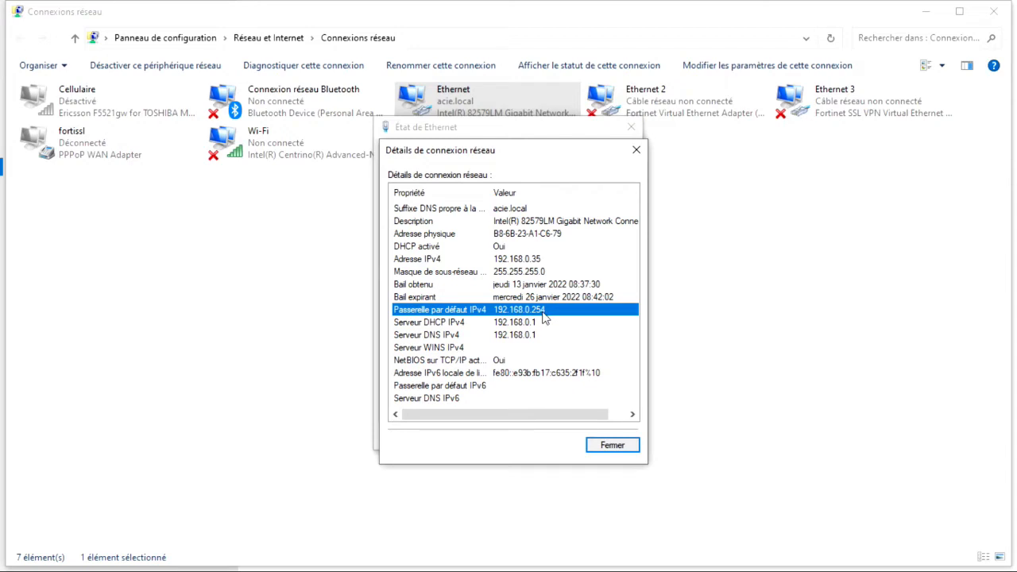
{"action": "left_click", "coordinate": [421, 334]}
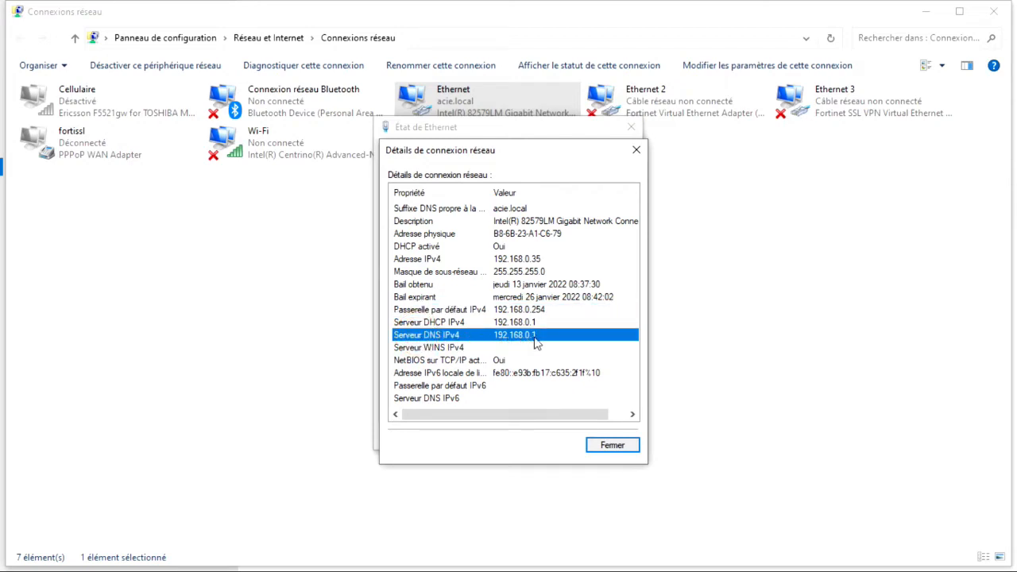
{"action": "left_click", "coordinate": [610, 444]}
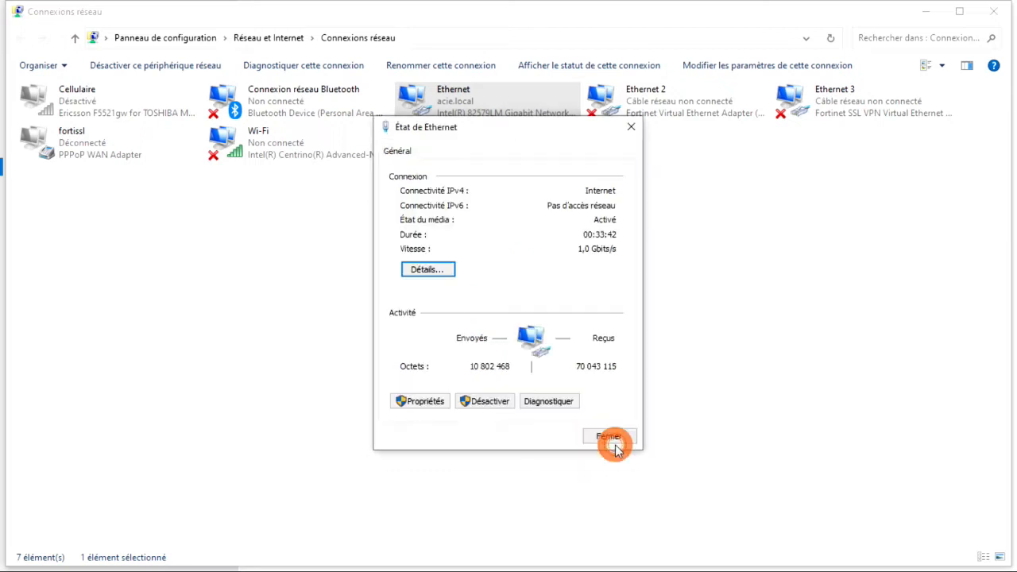
Give Ethernet IPv4 the fixed address 192.168.1.125 with mask 255.255.255.0, then close the dialogs
{"action": "left_click", "coordinate": [425, 405]}
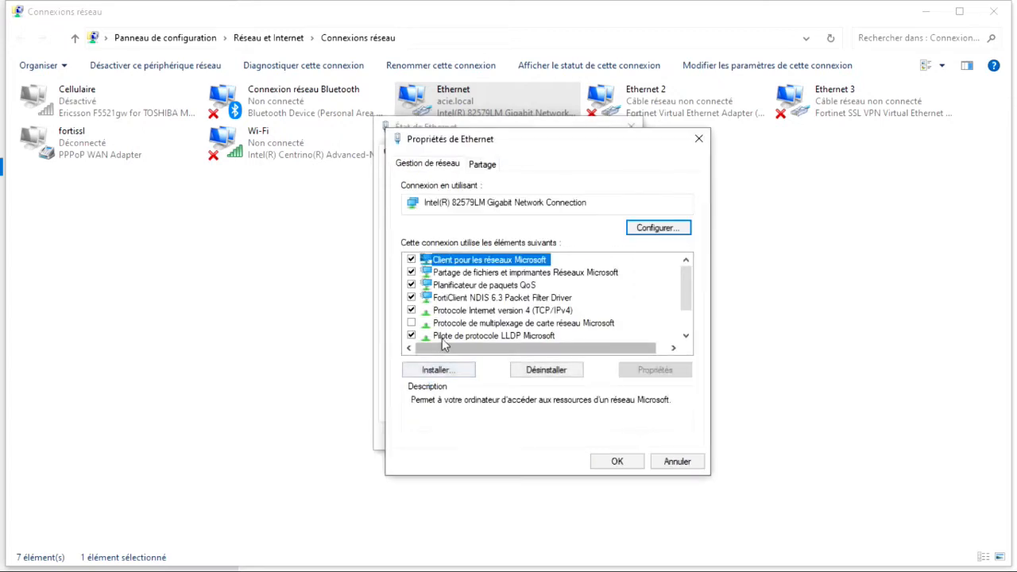
{"action": "left_click", "coordinate": [500, 316]}
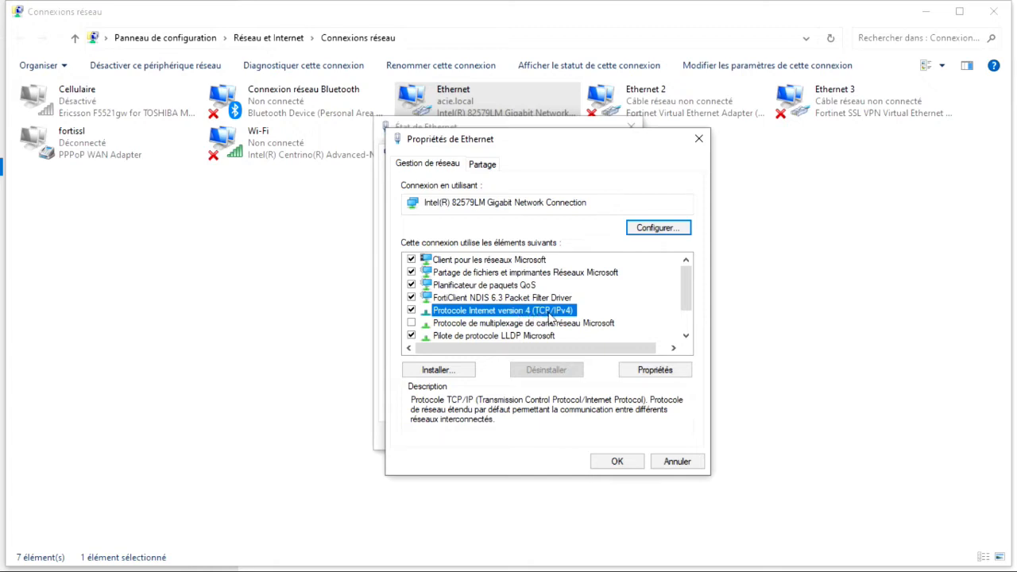
{"action": "double_click", "coordinate": [536, 318]}
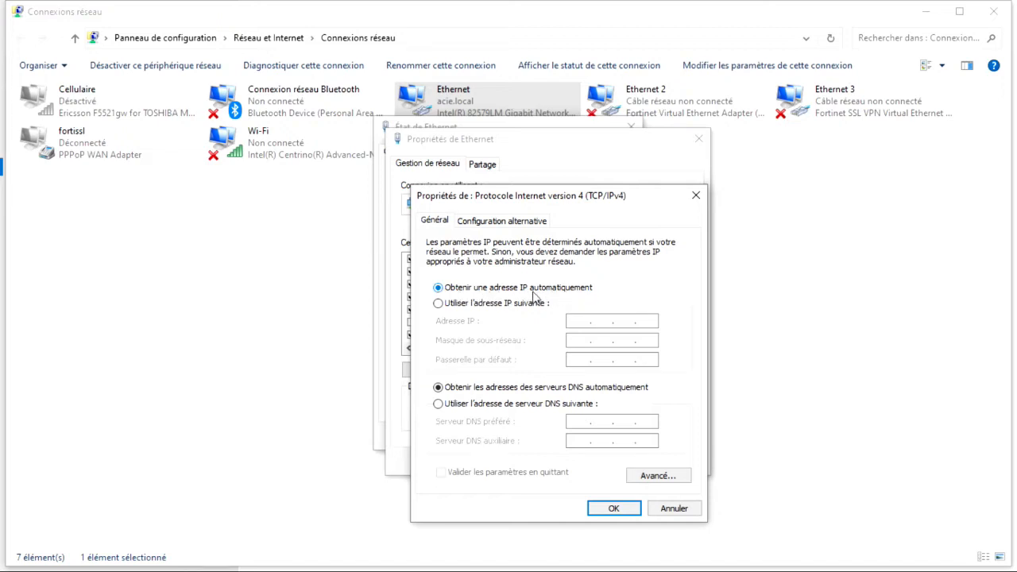
{"action": "left_click", "coordinate": [438, 304]}
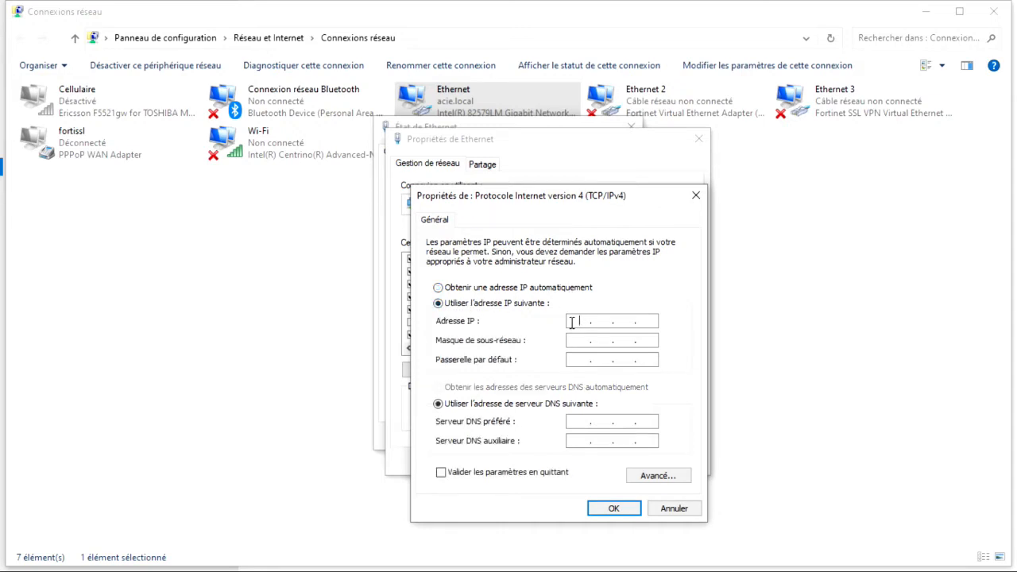
{"action": "type", "text": "192.168.1.125"}
{"action": "left_click", "coordinate": [578, 340]}
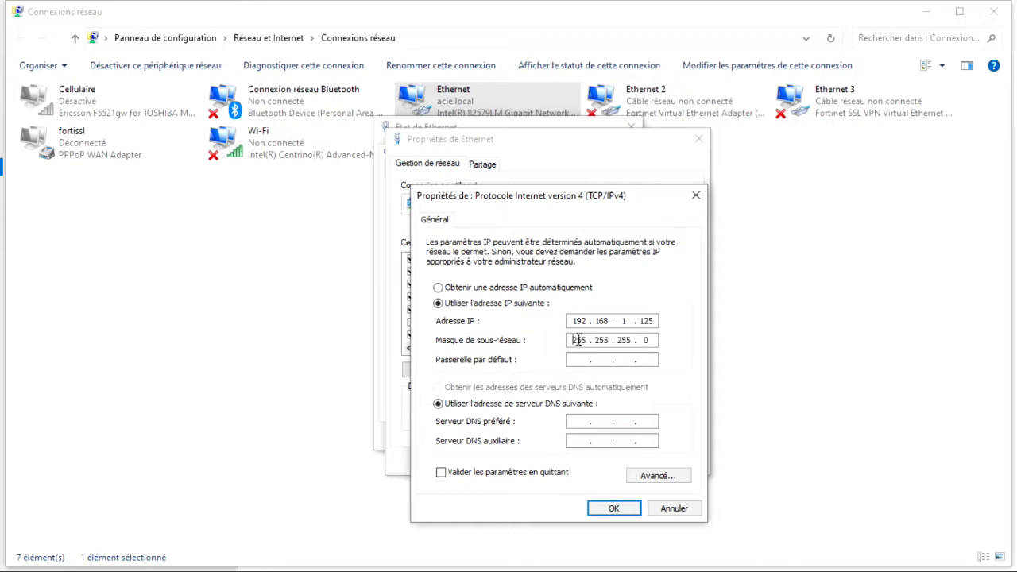
{"action": "left_click", "coordinate": [612, 509]}
{"action": "left_click", "coordinate": [679, 463]}
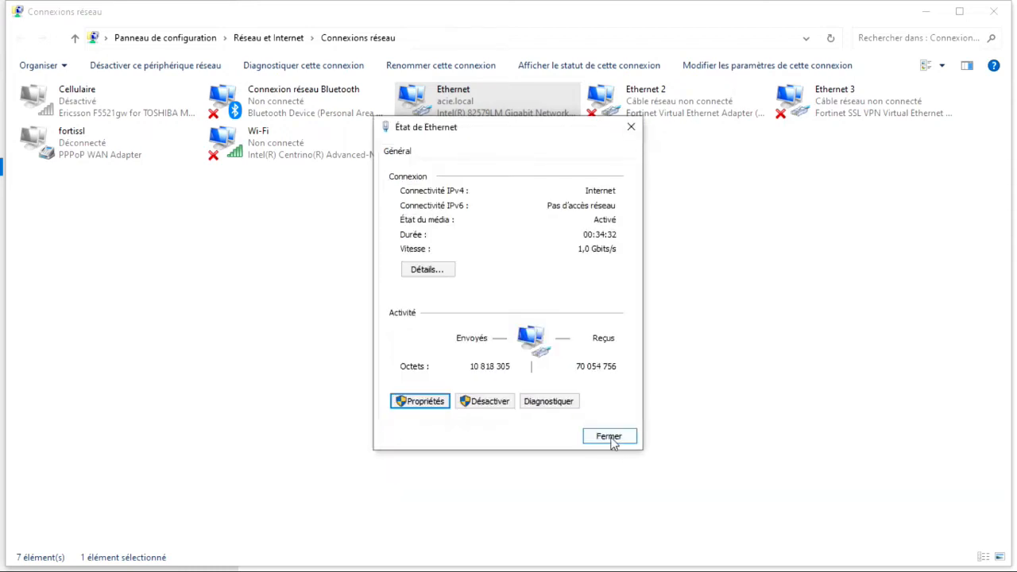
{"action": "left_click", "coordinate": [610, 437]}
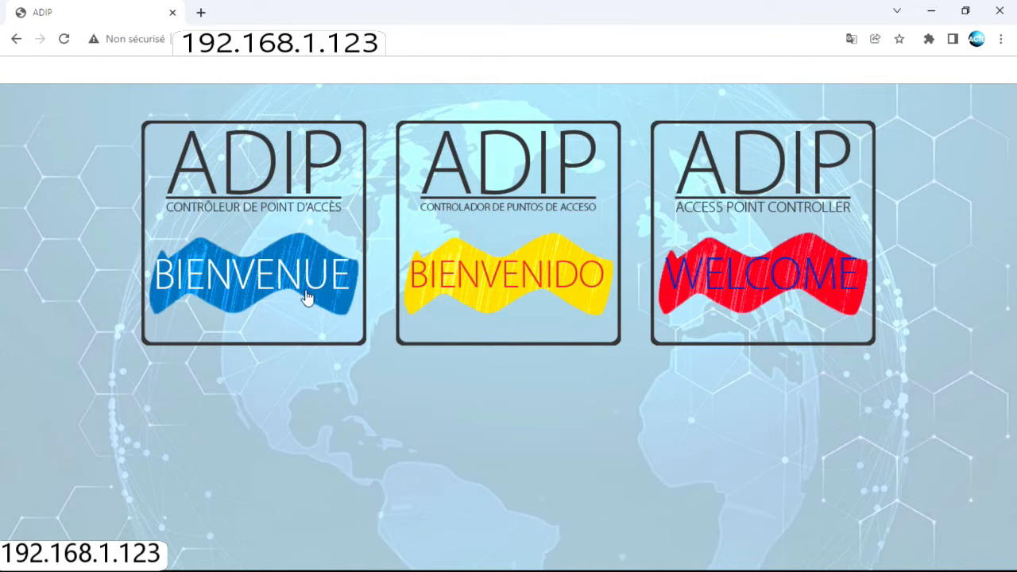
Enter the French ADIP interface, sign in, and open Configuration IP dispositif
{"action": "left_click", "coordinate": [262, 252]}
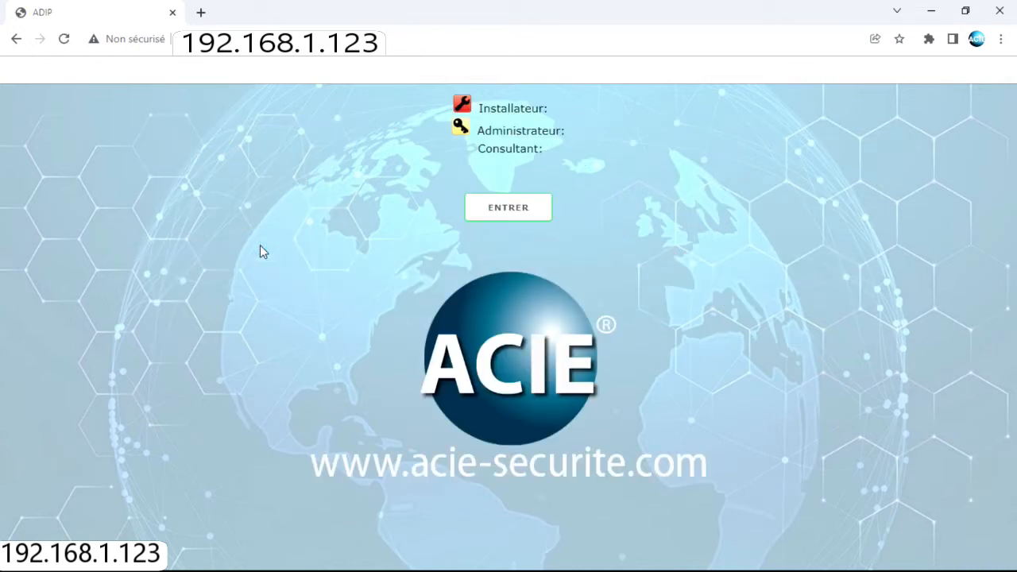
{"action": "left_click", "coordinate": [503, 210]}
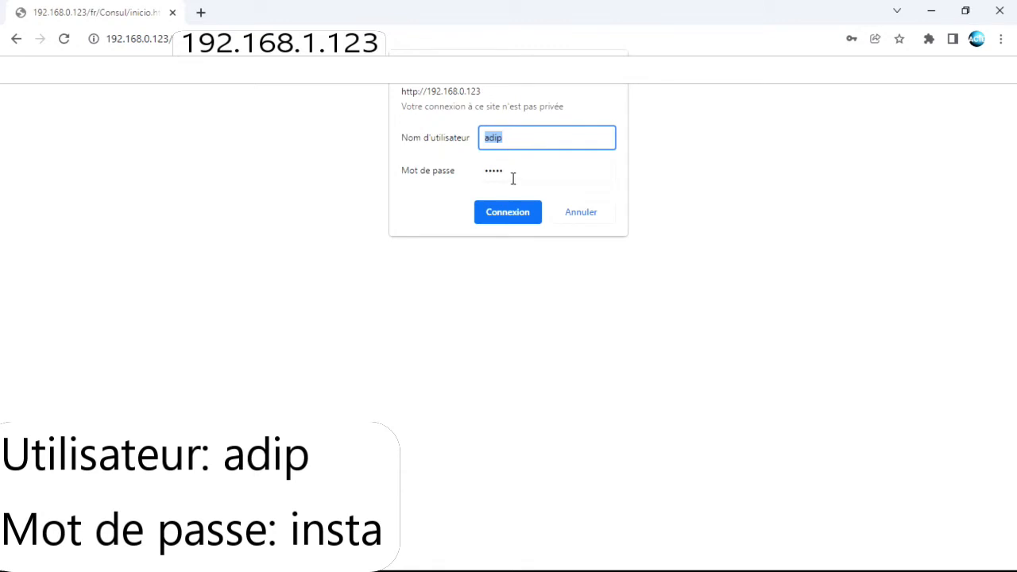
{"action": "left_click", "coordinate": [510, 213]}
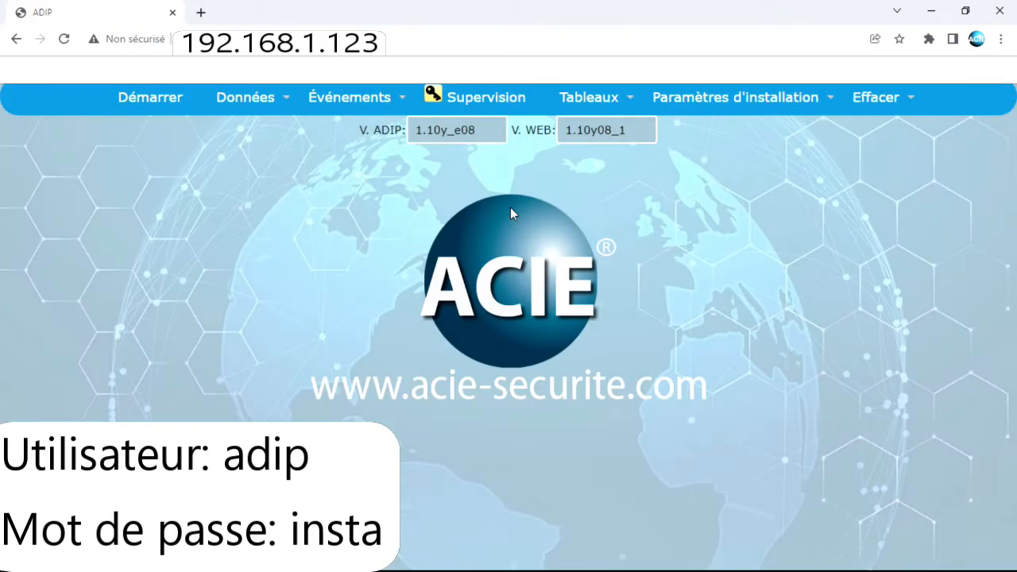
{"action": "left_click", "coordinate": [710, 100]}
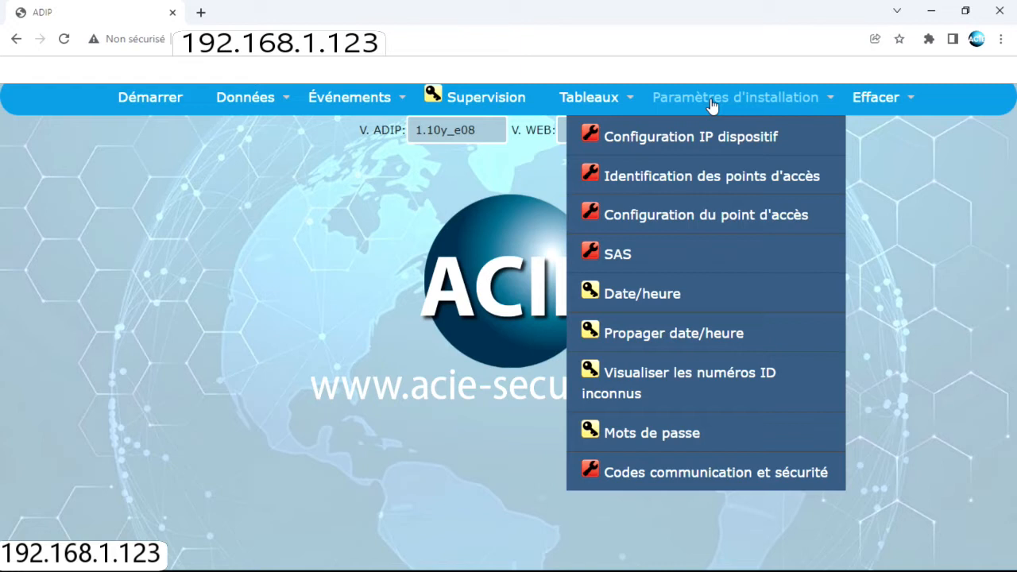
{"action": "left_click", "coordinate": [690, 136]}
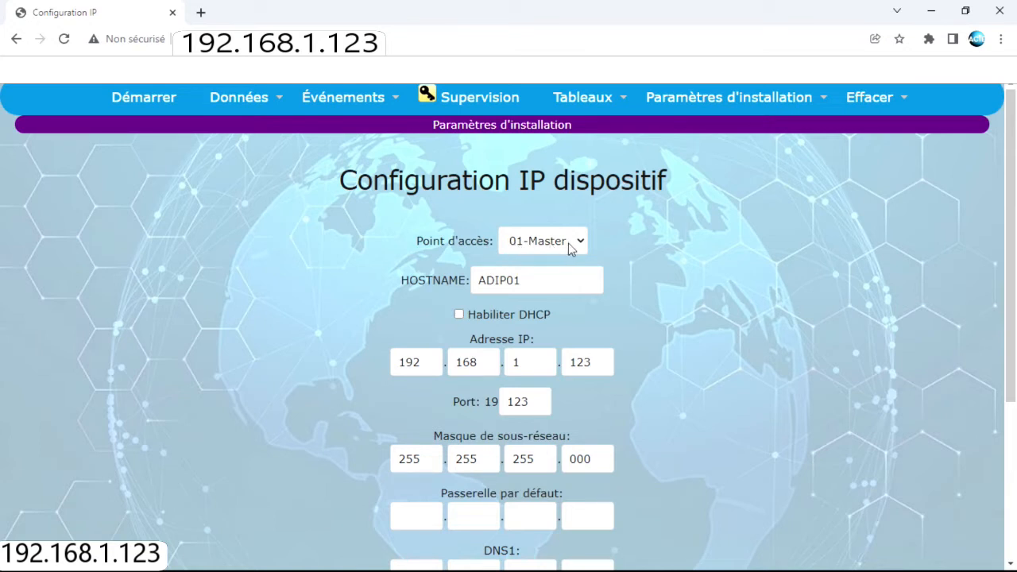
Rename the device hostname from ADIP01 to ARCHIVES
{"action": "left_click", "coordinate": [408, 277]}
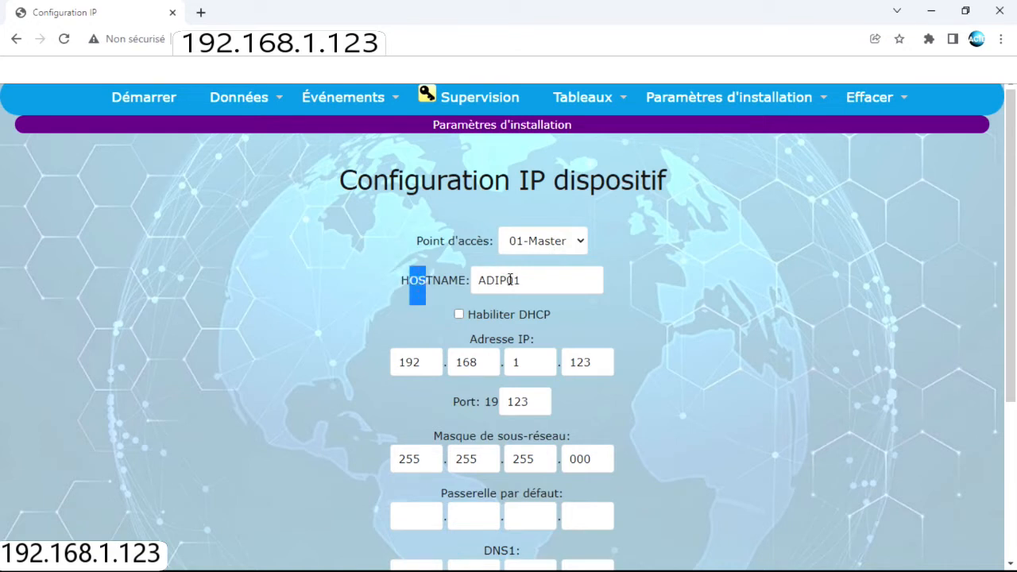
{"action": "key", "text": "ctrl+a"}
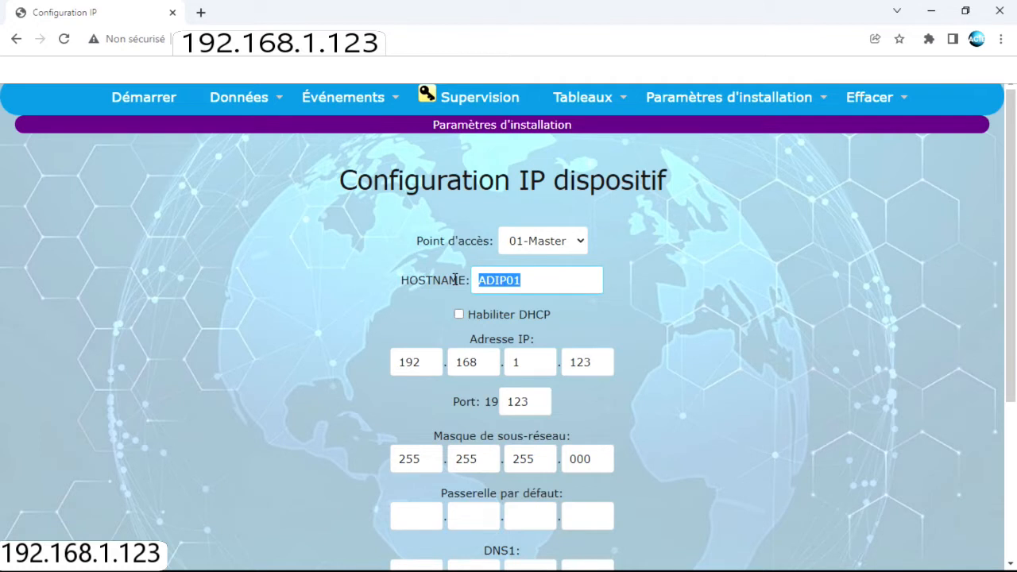
{"action": "type", "text": "ARCHIVES"}
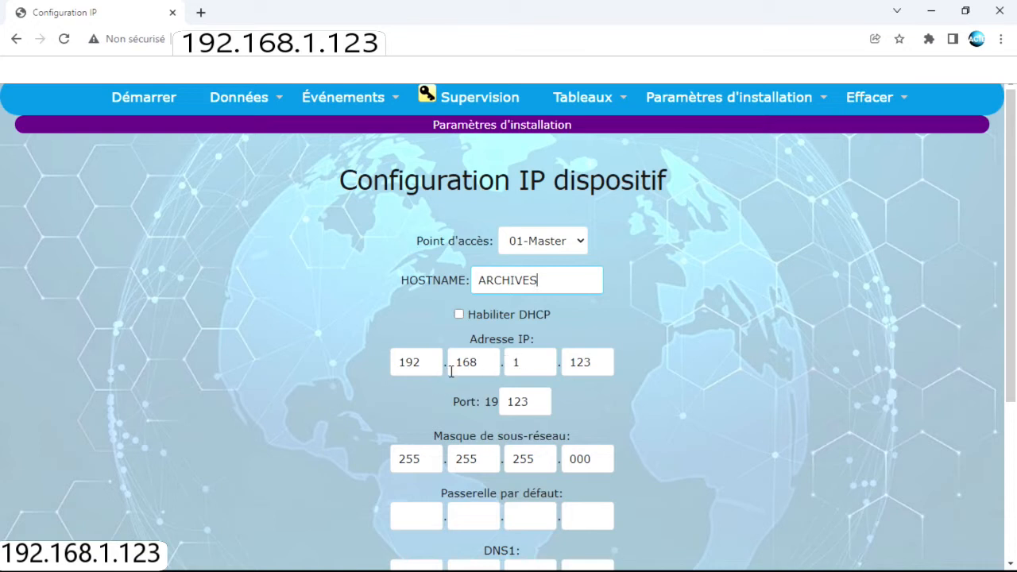
Change the device IP address to 192.168.0.123, keeping port 123
{"action": "double_click", "coordinate": [522, 363]}
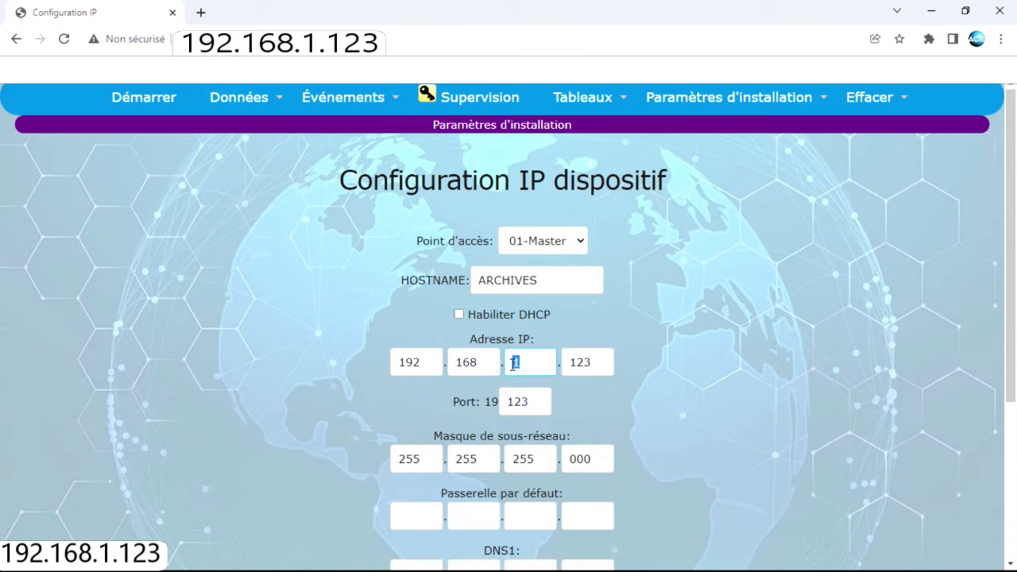
{"action": "type", "text": "0"}
{"action": "double_click", "coordinate": [536, 401]}
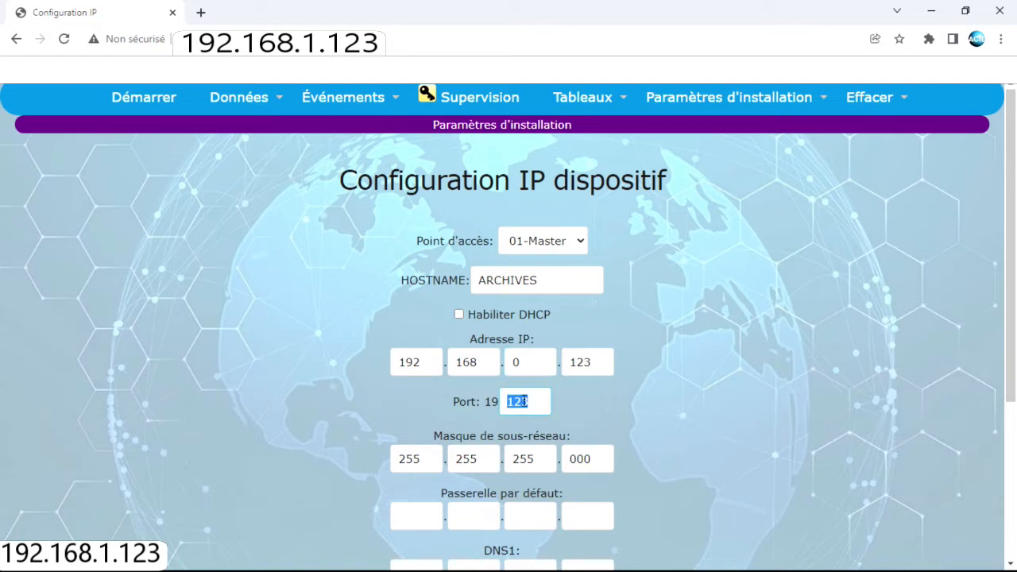
{"action": "double_click", "coordinate": [571, 365]}
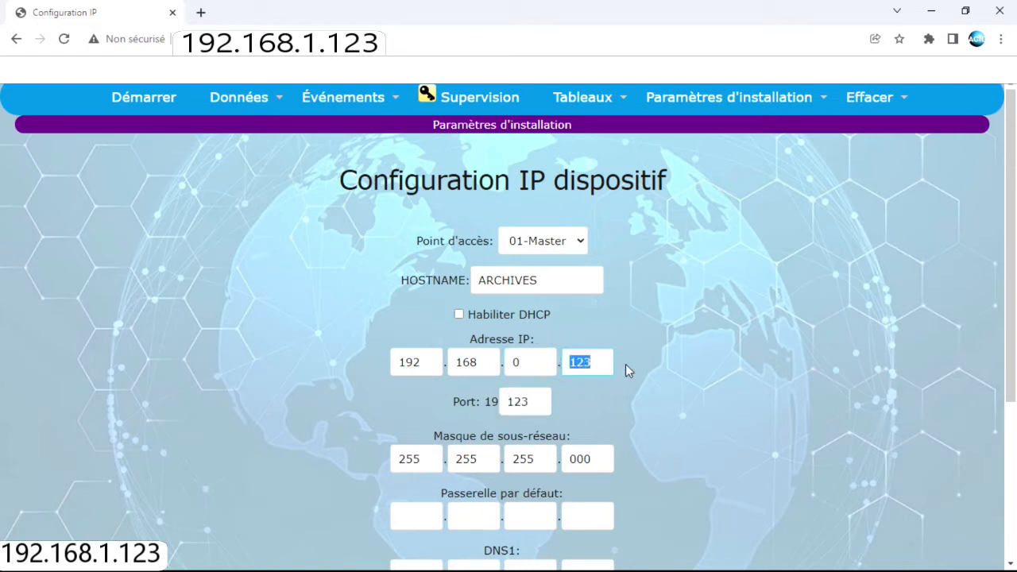
{"action": "type", "text": "127"}
{"action": "double_click", "coordinate": [533, 400]}
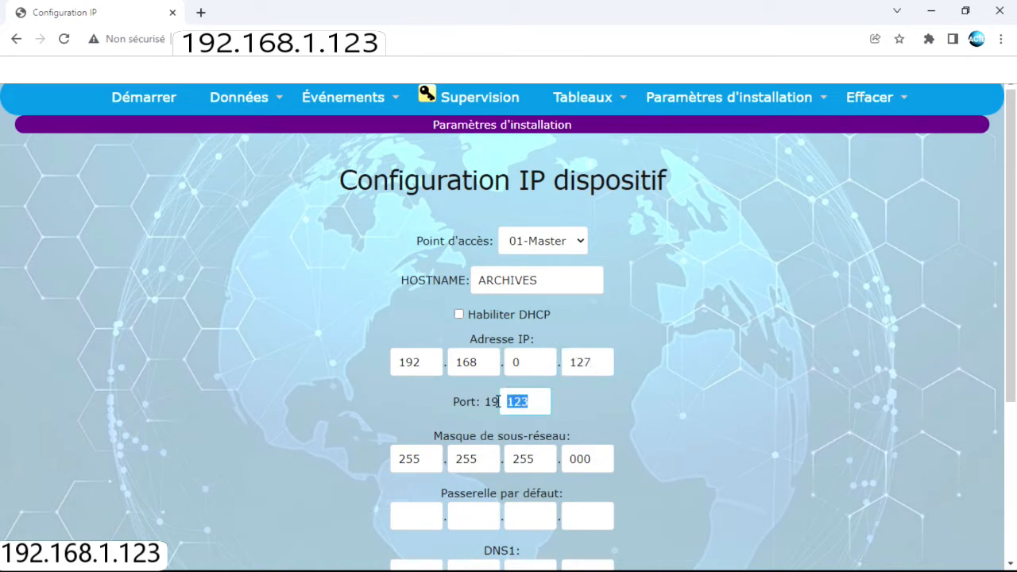
{"action": "type", "text": "1"}
{"action": "double_click", "coordinate": [596, 356]}
{"action": "type", "text": "13"}
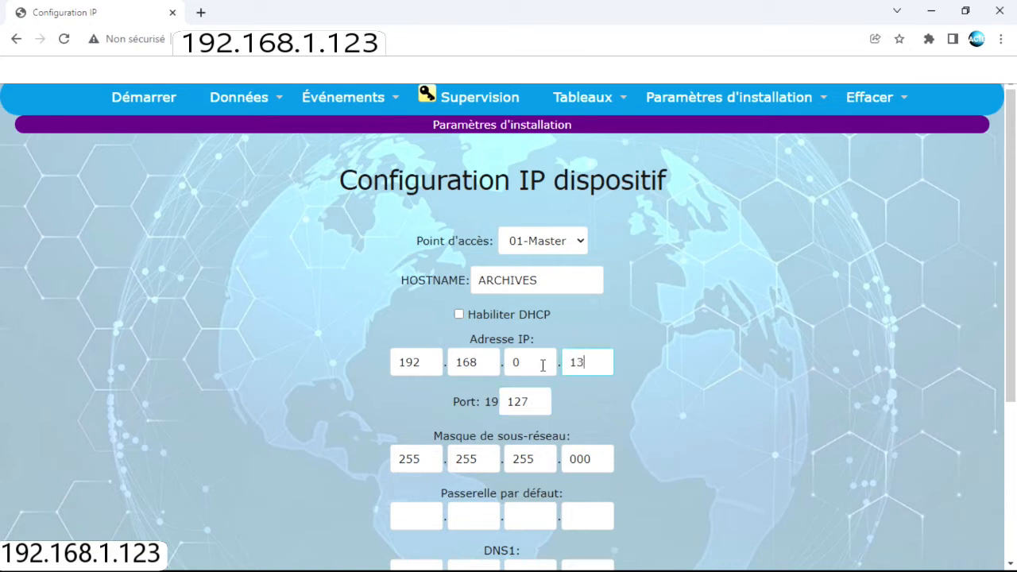
{"action": "type", "text": "23"}
{"action": "double_click", "coordinate": [534, 401]}
{"action": "type", "text": "123"}
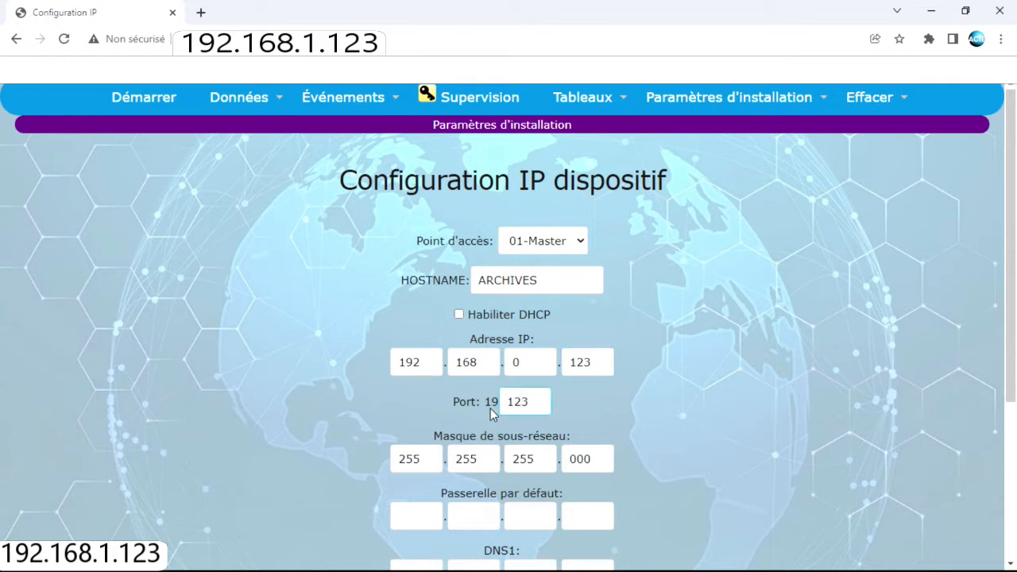
{"action": "left_click", "coordinate": [758, 398]}
Set the default gateway to 192.168.0.254
{"action": "scroll", "coordinate": [758, 397], "scroll_direction": "down", "scroll_amount": 1}
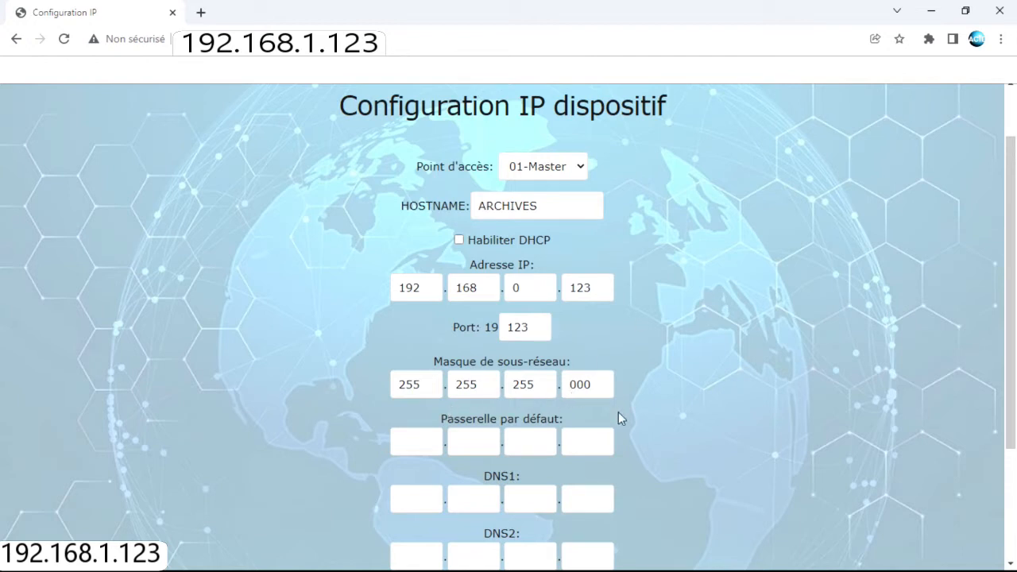
{"action": "scroll", "coordinate": [643, 392], "scroll_direction": "down", "scroll_amount": 2}
{"action": "scroll", "coordinate": [642, 395], "scroll_direction": "down", "scroll_amount": 1}
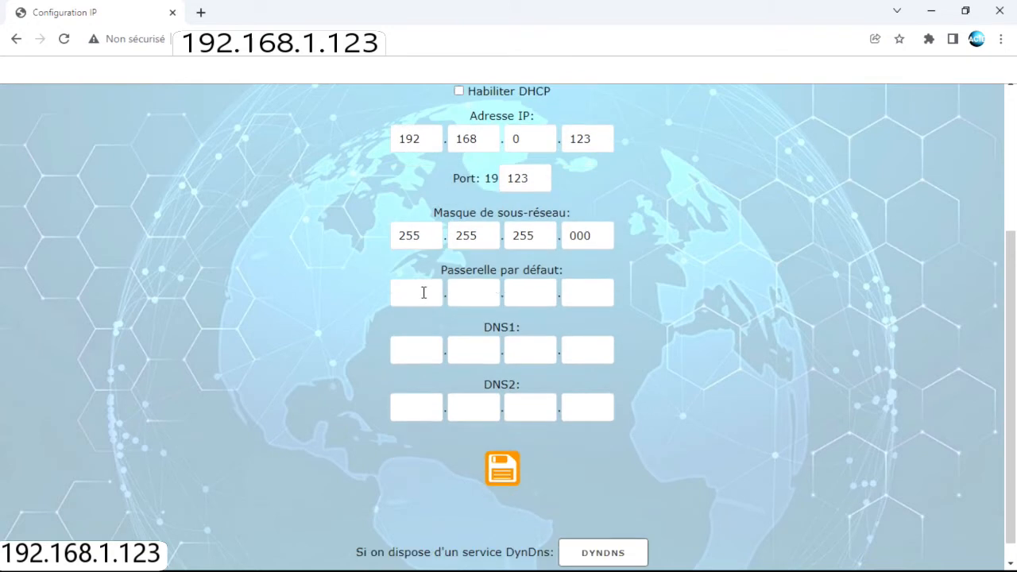
{"action": "left_click", "coordinate": [423, 292]}
{"action": "type", "text": "192"}
{"action": "left_click", "coordinate": [483, 290]}
{"action": "type", "text": "168"}
{"action": "left_click", "coordinate": [532, 286]}
{"action": "type", "text": "0"}
{"action": "left_click", "coordinate": [575, 290]}
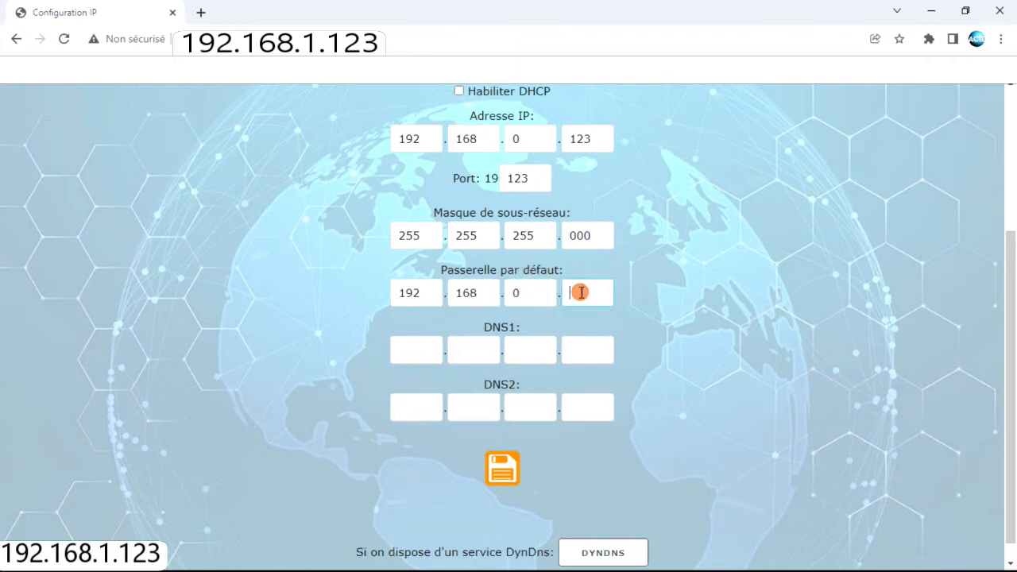
{"action": "type", "text": "254"}
Enter DNS1 as 8.8.8.8
{"action": "left_click", "coordinate": [418, 345]}
{"action": "type", "text": "192"}
{"action": "key", "text": "Tab"}
{"action": "type", "text": "168"}
{"action": "key", "text": "Tab"}
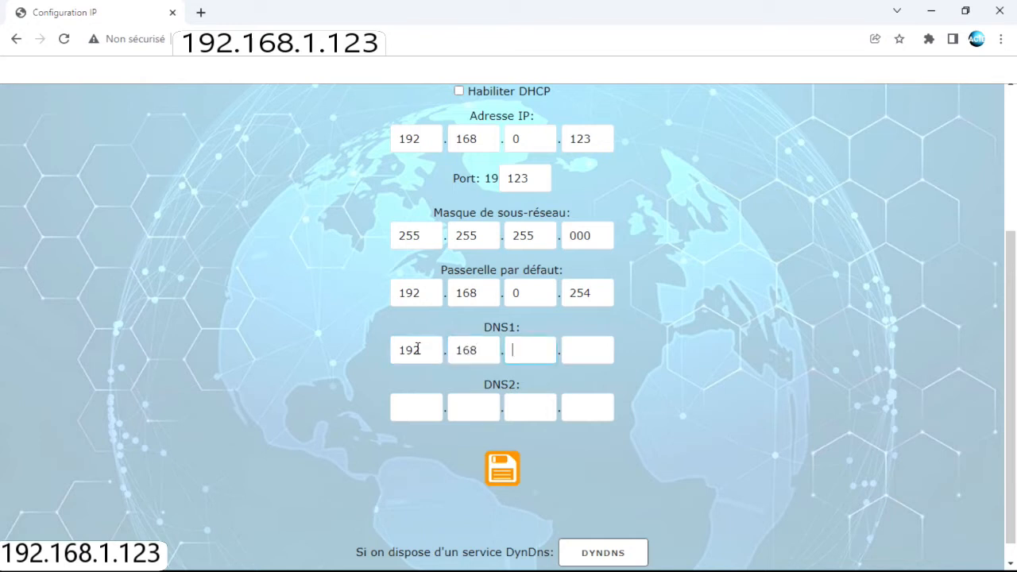
{"action": "type", "text": "0"}
{"action": "key", "text": "Tab"}
{"action": "key", "text": "Tab"}
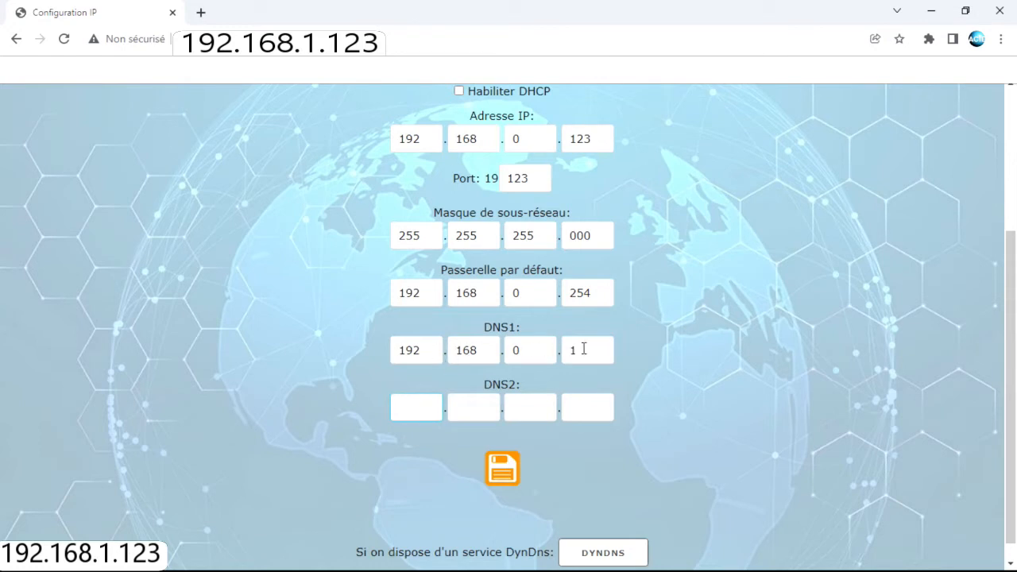
{"action": "left_click_drag", "start_coordinate": [424, 347], "coordinate": [387, 355]}
{"action": "type", "text": "8"}
{"action": "left_click_drag", "start_coordinate": [477, 351], "coordinate": [434, 353]}
{"action": "type", "text": "8"}
{"action": "key", "text": "Tab"}
{"action": "type", "text": "8"}
{"action": "key", "text": "Tab"}
{"action": "type", "text": "8"}
Enter DNS2 as 8.8.4.4 and save the device IP configuration
{"action": "left_click", "coordinate": [420, 408]}
{"action": "type", "text": "8"}
{"action": "key", "text": "Tab"}
{"action": "type", "text": "8"}
{"action": "key", "text": "Tab"}
{"action": "type", "text": "4"}
{"action": "key", "text": "Tab"}
{"action": "type", "text": "4"}
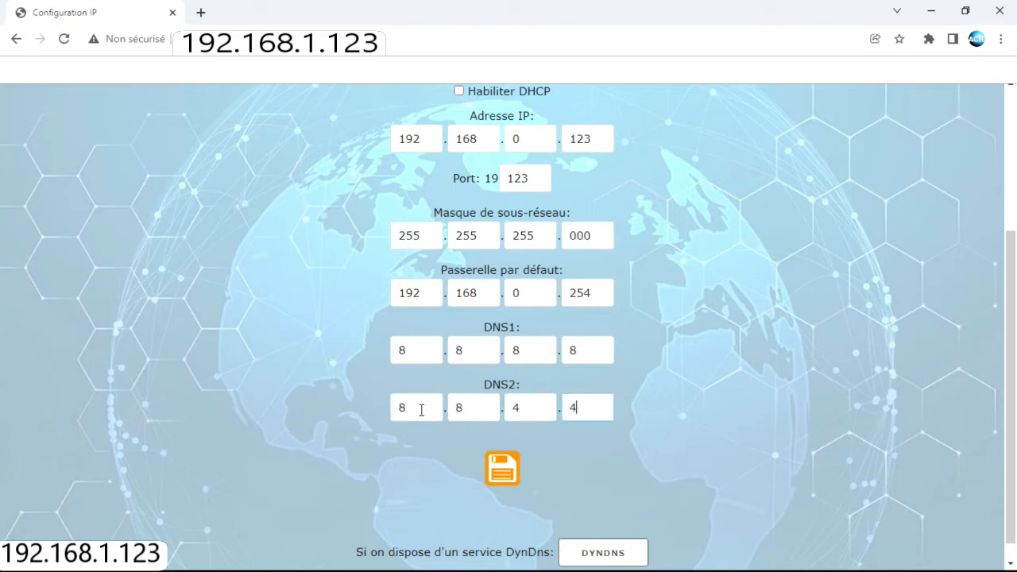
{"action": "left_click", "coordinate": [509, 467]}
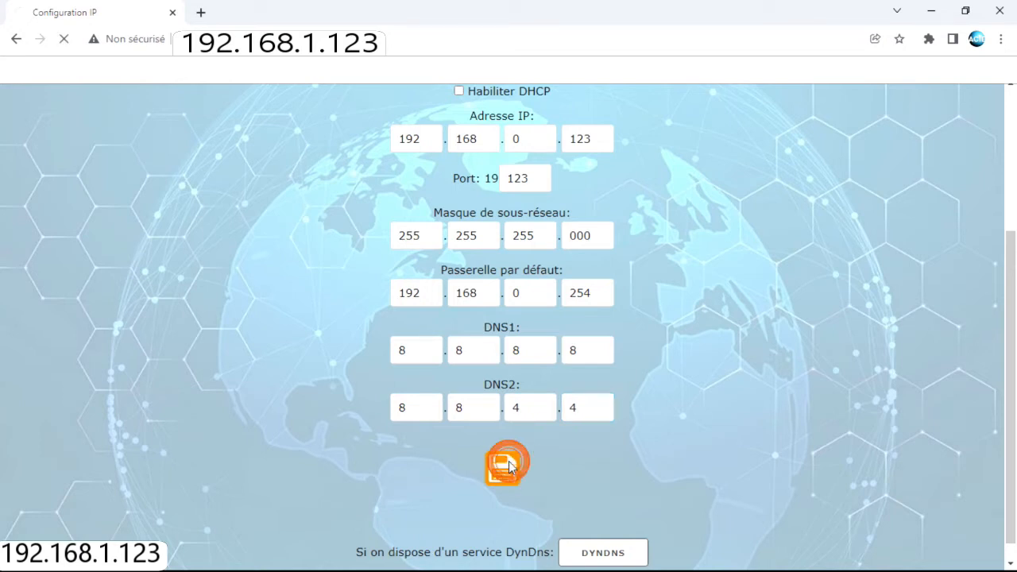
{"action": "scroll", "coordinate": [622, 377], "scroll_direction": "up", "scroll_amount": 3}
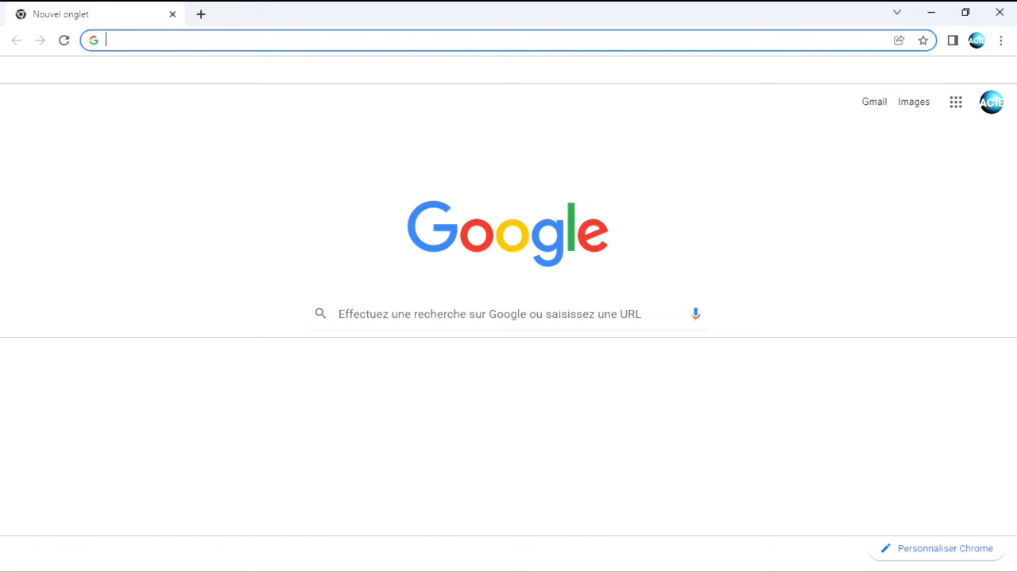
Bring up the Windows Start menu over Chrome's Google new tab
{"action": "key", "text": "super"}
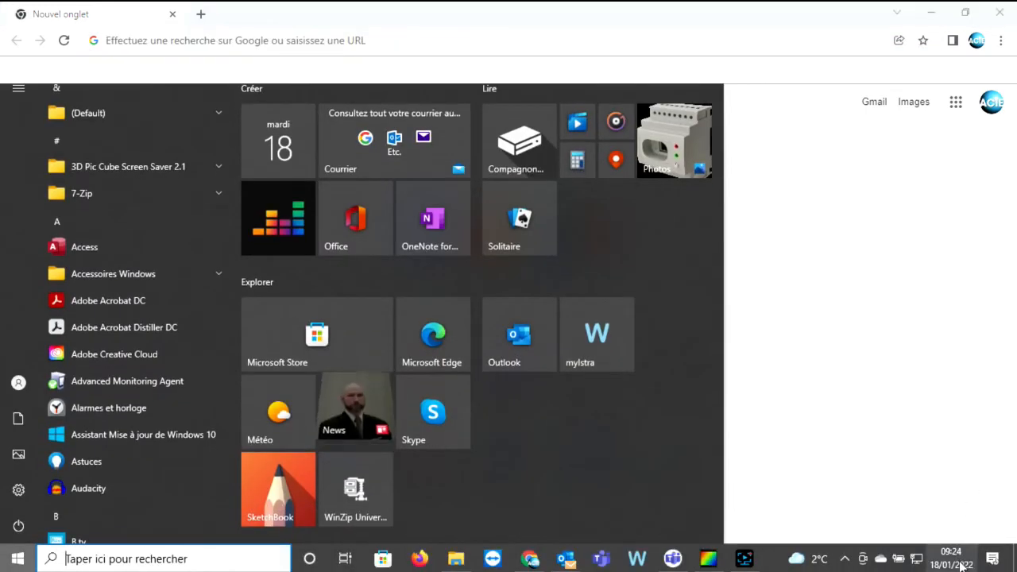
Open the Ethernet adapter's IPv4 properties through Windows network settings
{"action": "right_click", "coordinate": [916, 563]}
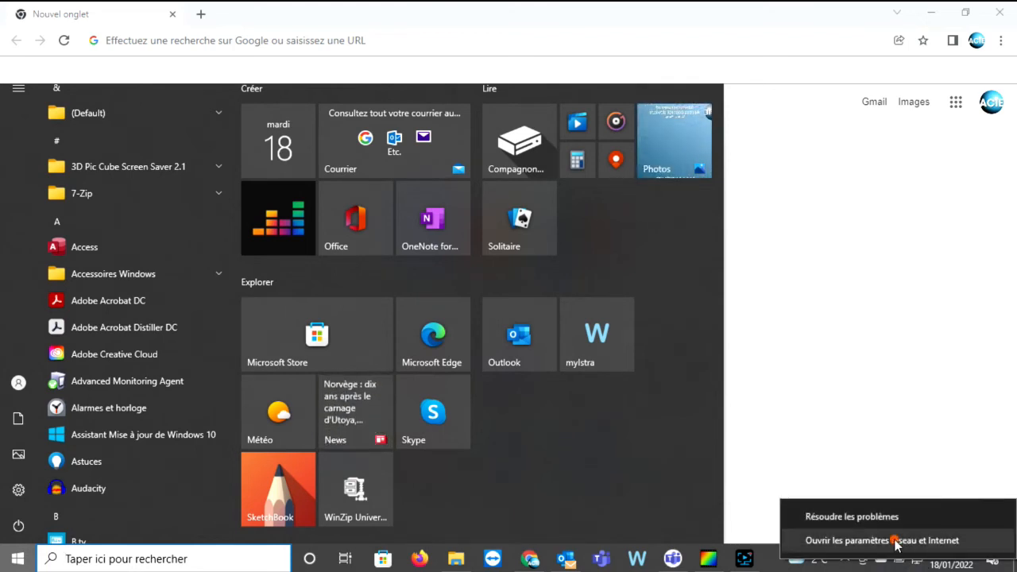
{"action": "left_click", "coordinate": [896, 540]}
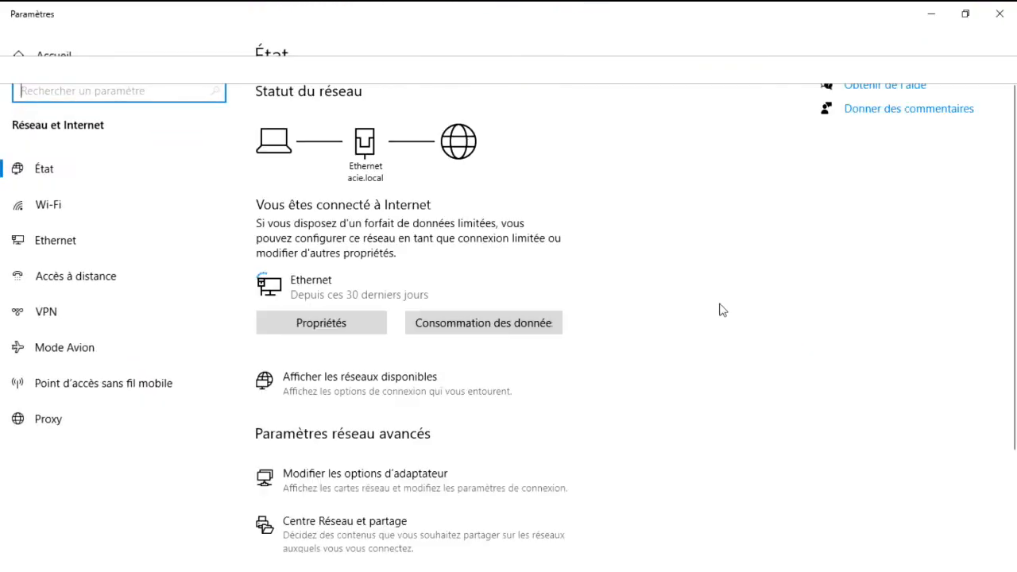
{"action": "left_click", "coordinate": [367, 480]}
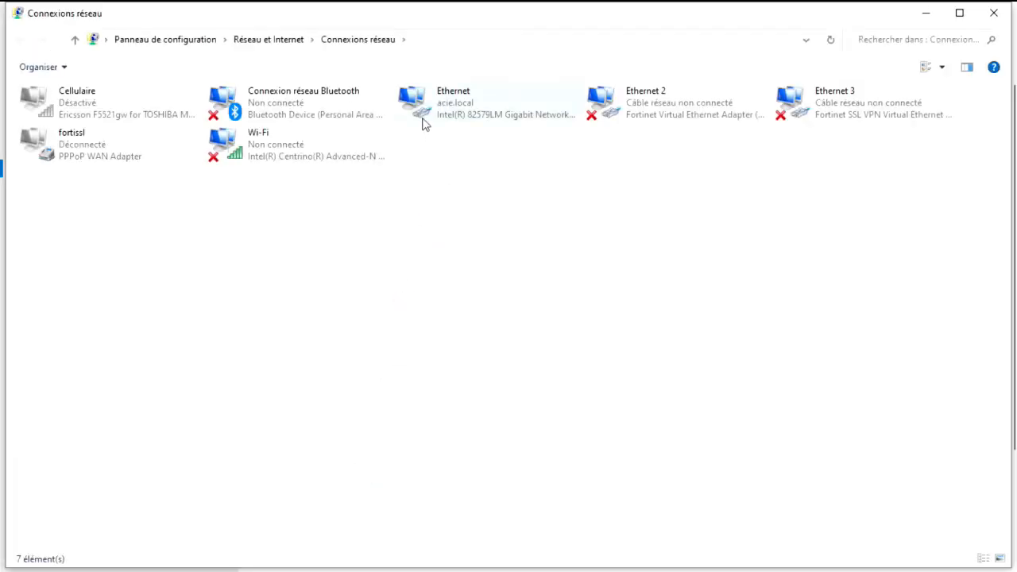
{"action": "double_click", "coordinate": [443, 107]}
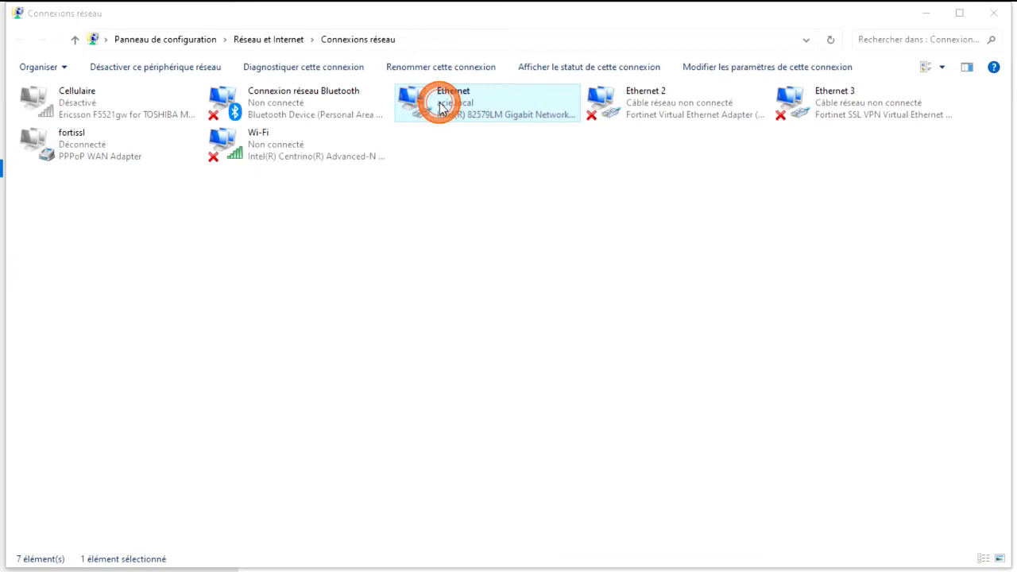
{"action": "left_click", "coordinate": [421, 406]}
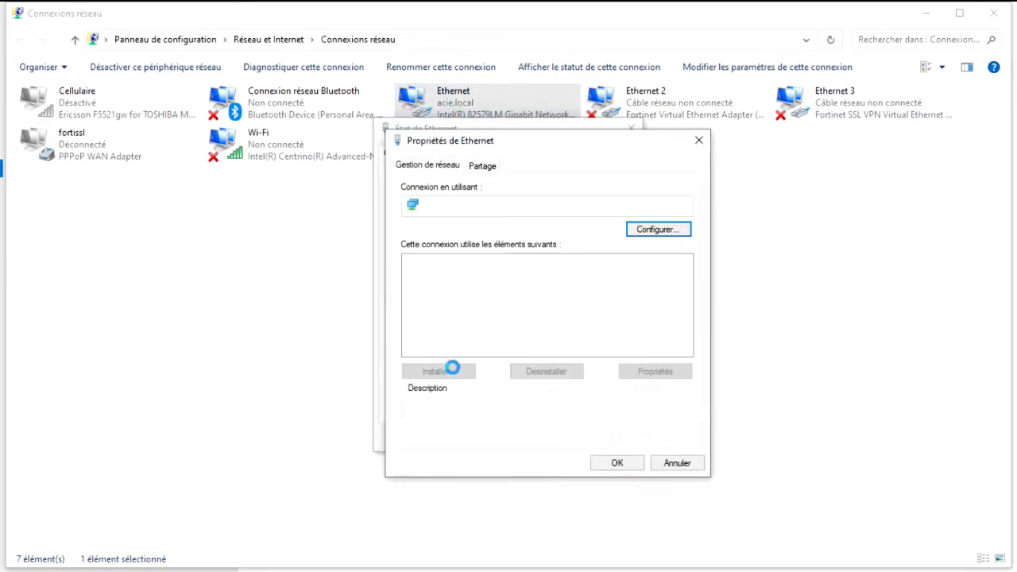
{"action": "double_click", "coordinate": [512, 314]}
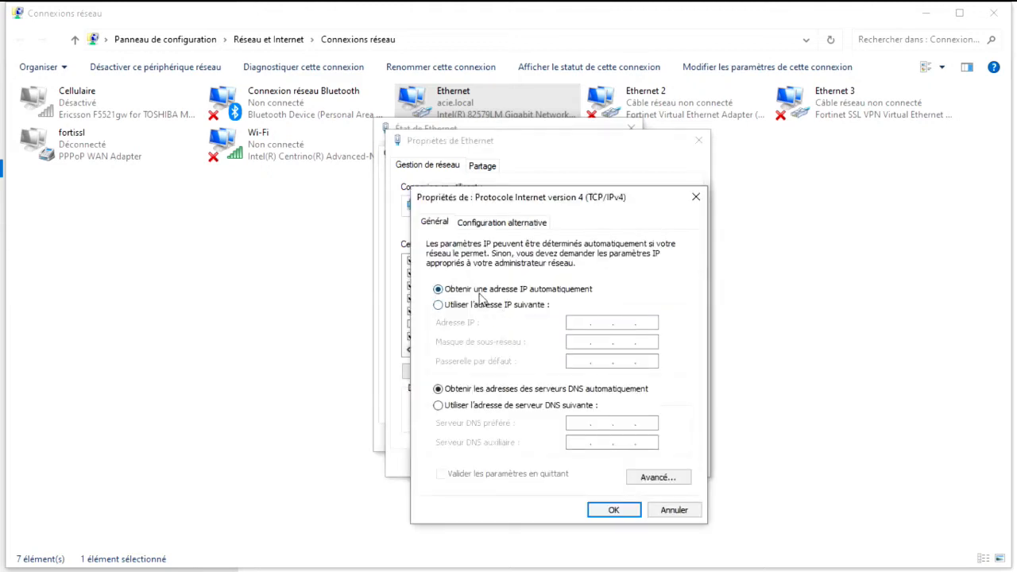
Keep IPv4 on automatic addressing, confirm, and close the network windows
{"action": "left_click", "coordinate": [449, 307]}
{"action": "left_click", "coordinate": [453, 290]}
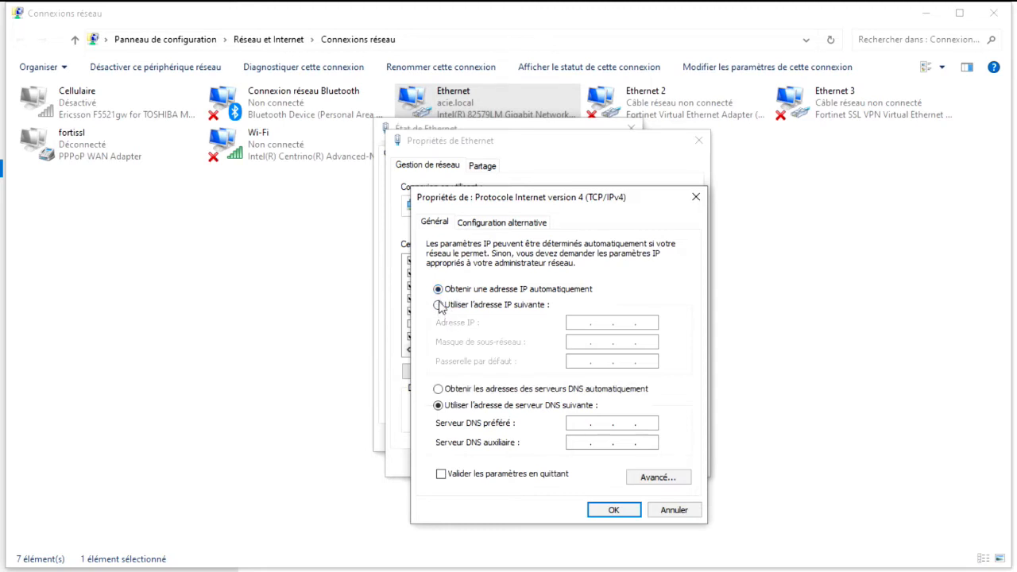
{"action": "left_click", "coordinate": [450, 306]}
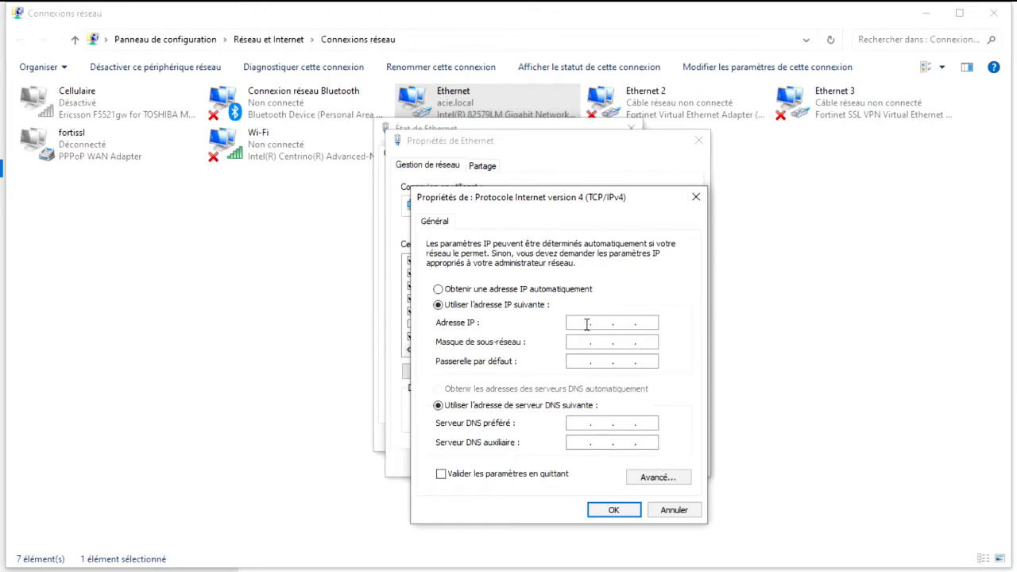
{"action": "left_click", "coordinate": [486, 291]}
{"action": "left_click", "coordinate": [614, 511]}
{"action": "left_click", "coordinate": [612, 461]}
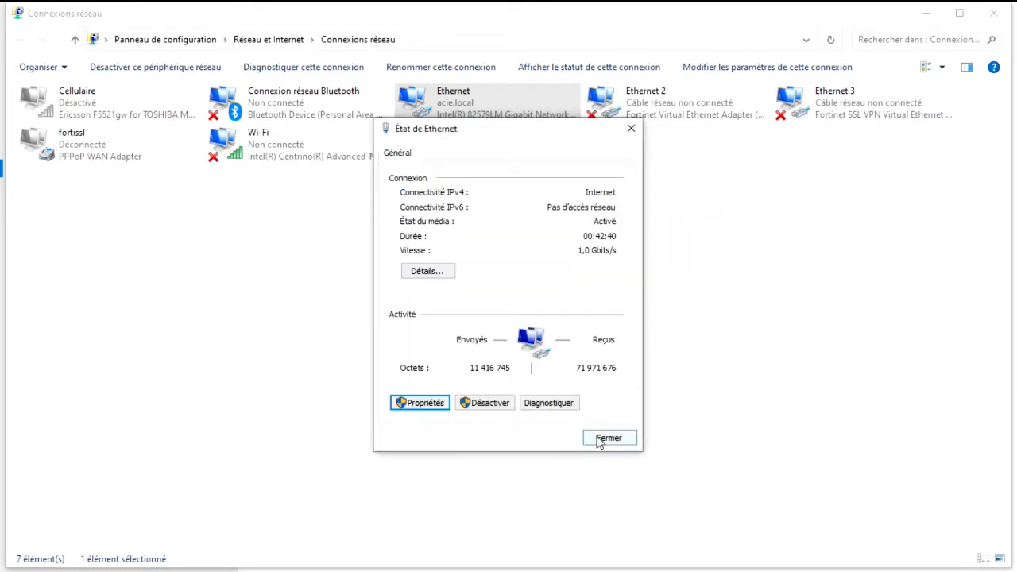
{"action": "left_click", "coordinate": [607, 437]}
{"action": "left_click", "coordinate": [994, 13]}
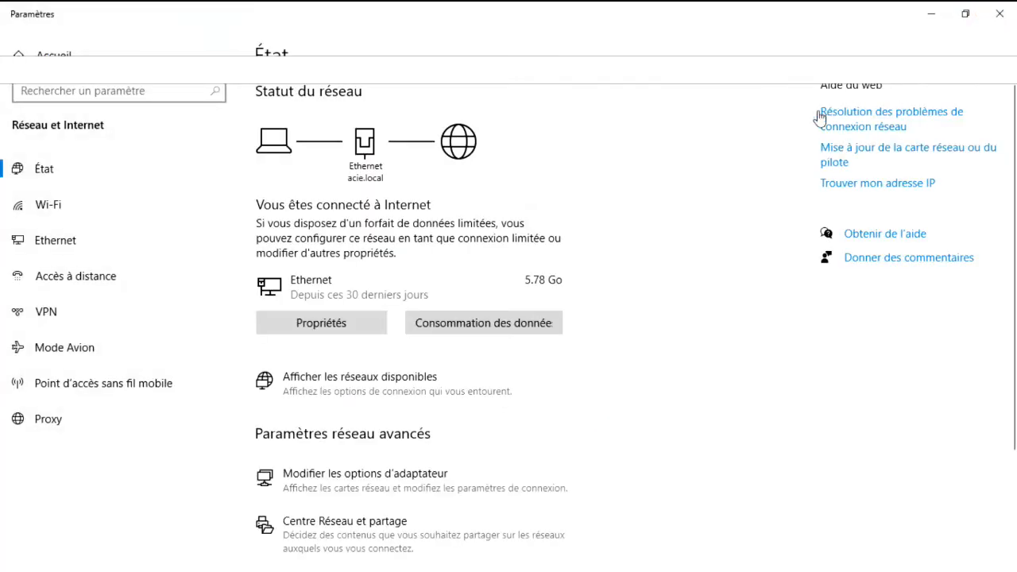
Close Settings and load the ADIP device at 192.168.0.123 in Chrome
{"action": "left_click", "coordinate": [999, 13]}
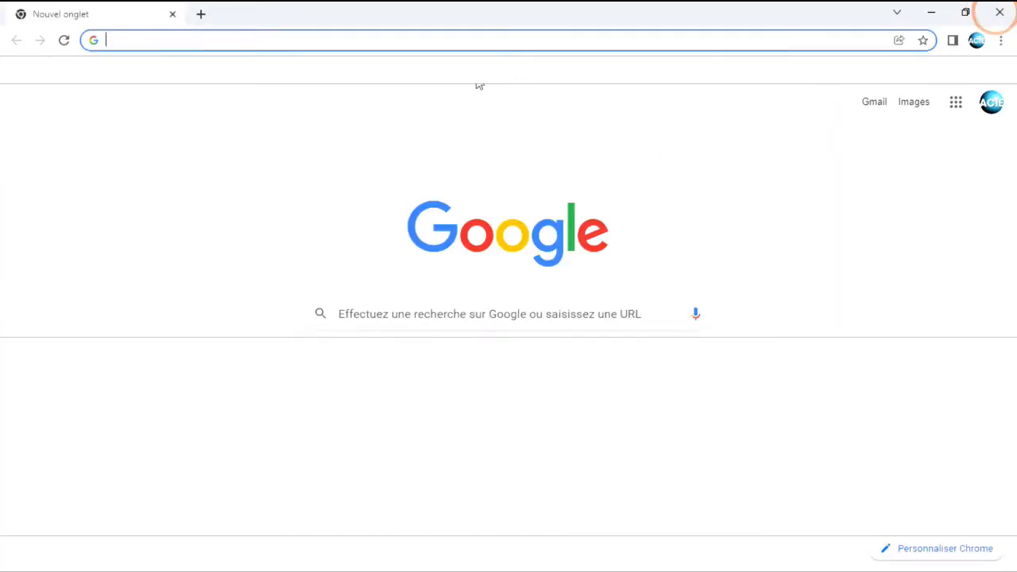
{"action": "left_click", "coordinate": [135, 42]}
{"action": "type", "text": "192."}
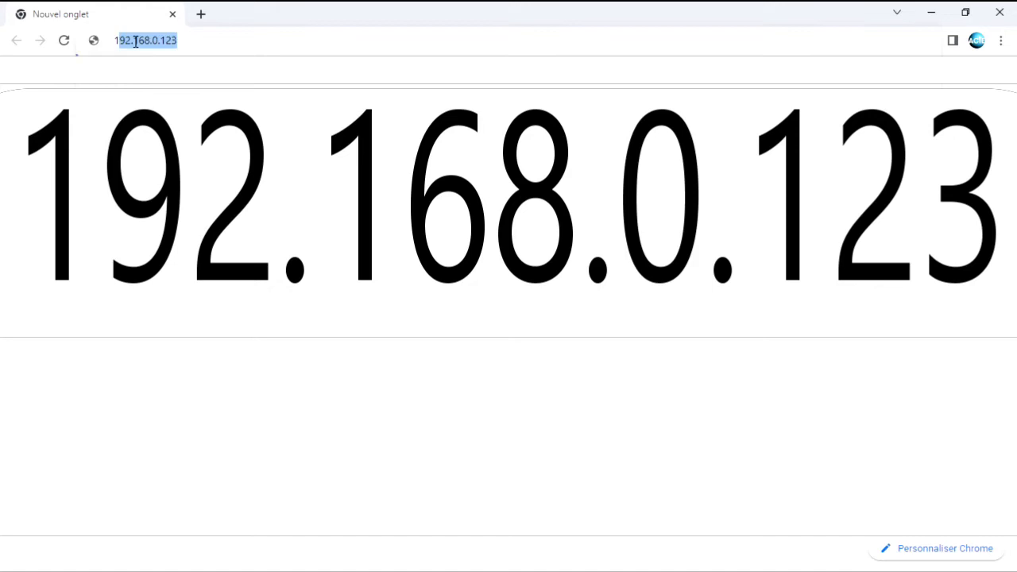
{"action": "type", "text": "168.0.123"}
{"action": "key", "text": "Return"}
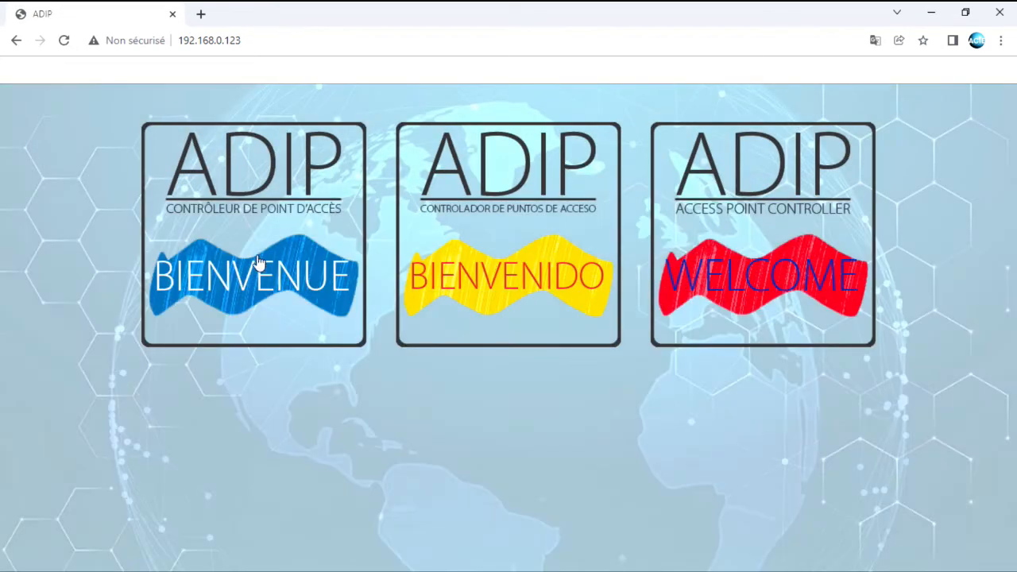
Enter the French interface and open the access point identification page
{"action": "left_click", "coordinate": [265, 254]}
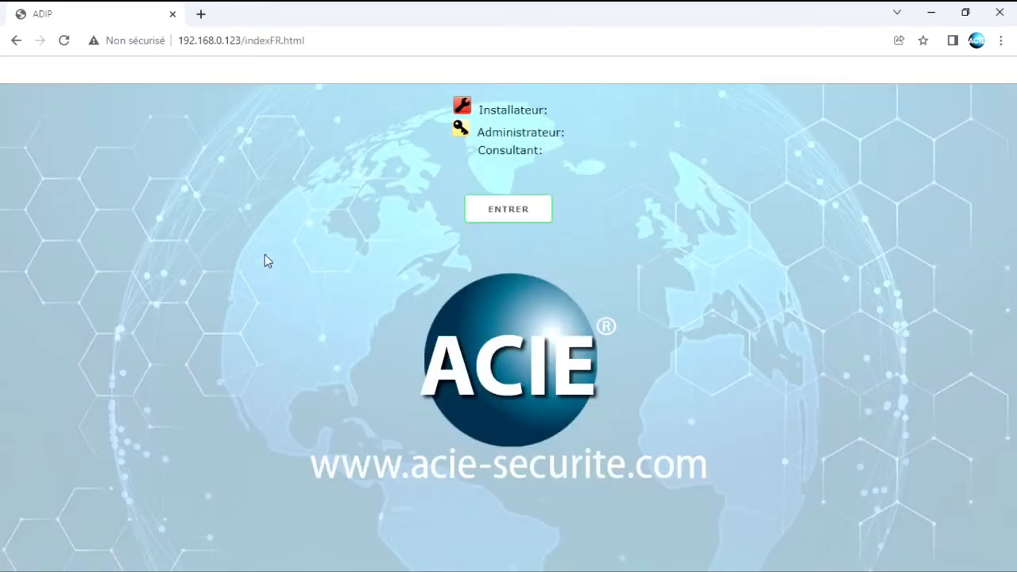
{"action": "left_click", "coordinate": [506, 209]}
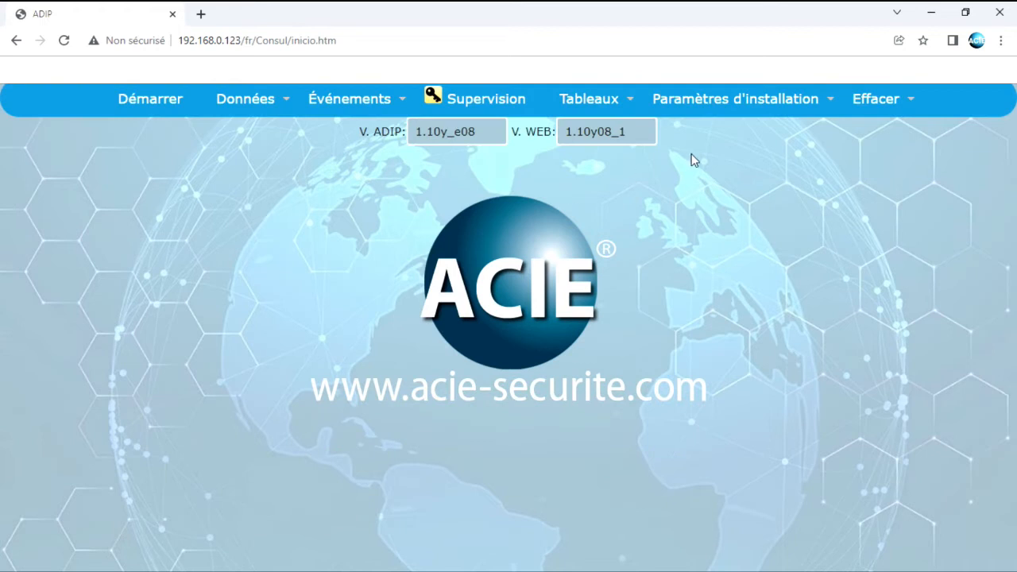
{"action": "left_click", "coordinate": [701, 115]}
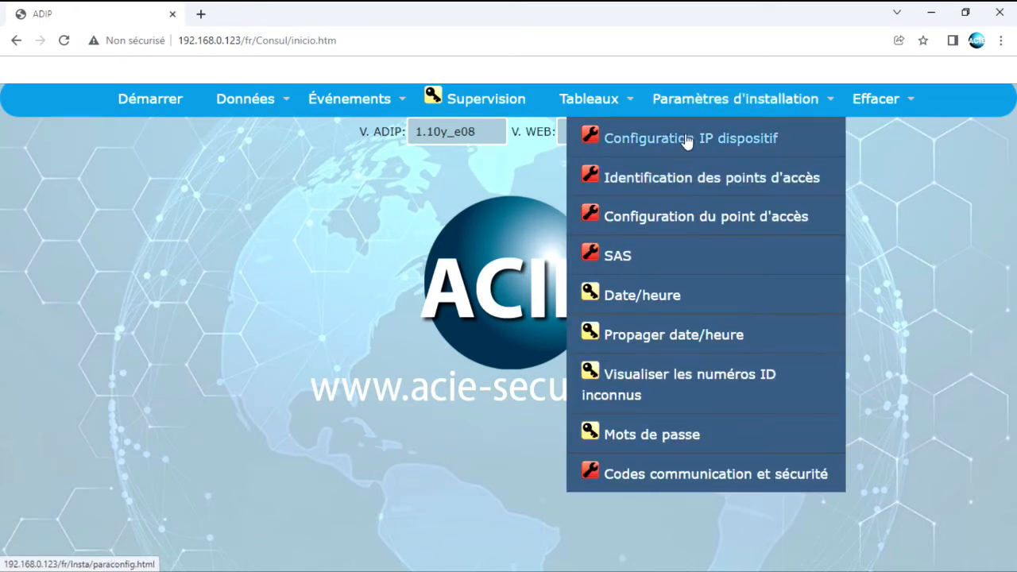
{"action": "left_click", "coordinate": [709, 177]}
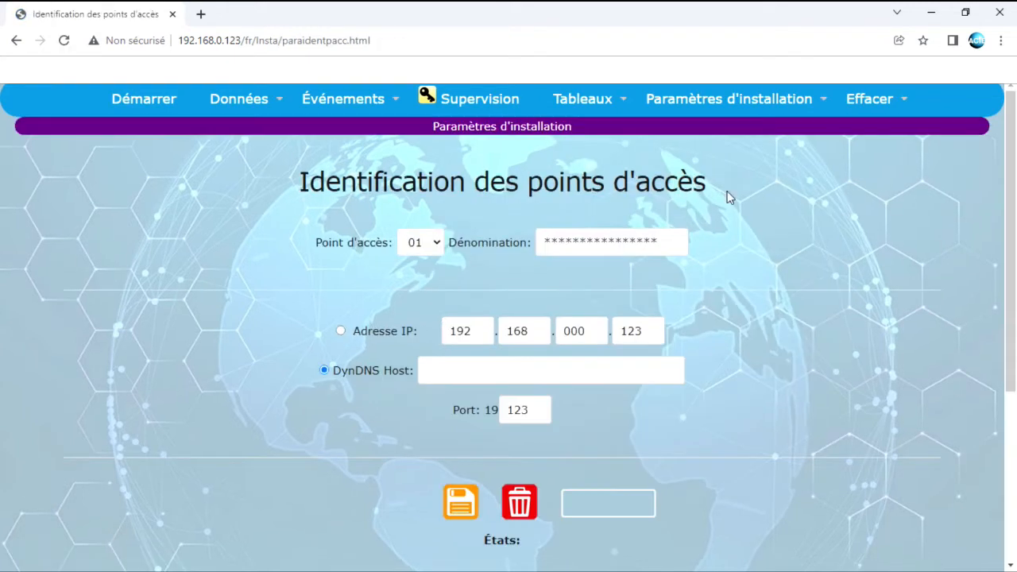
Select access point 02 and name it HALL
{"action": "scroll", "coordinate": [787, 242], "scroll_direction": "down", "scroll_amount": 3}
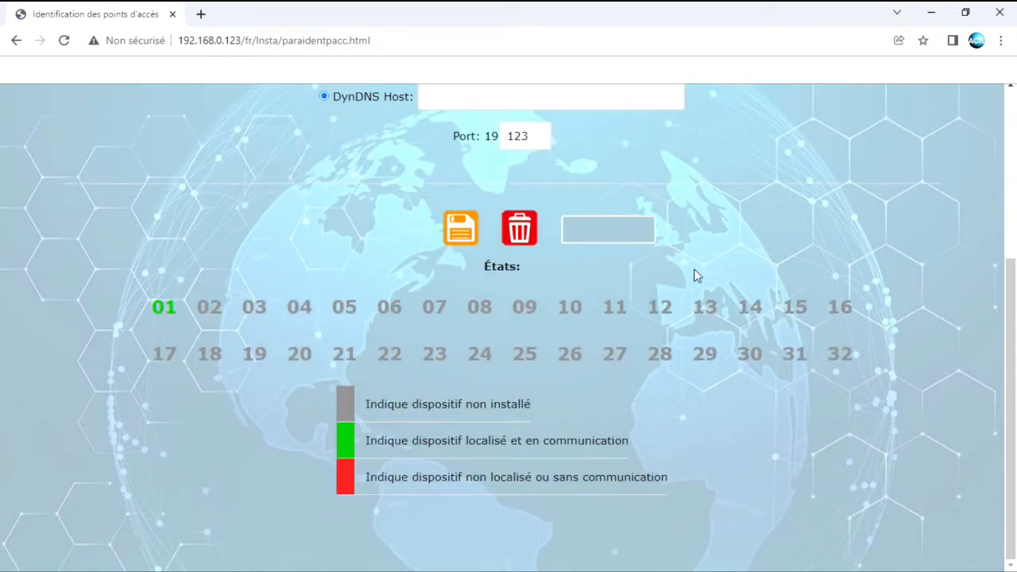
{"action": "left_click_drag", "start_coordinate": [198, 304], "coordinate": [832, 354]}
{"action": "scroll", "coordinate": [832, 350], "scroll_direction": "up", "scroll_amount": 4}
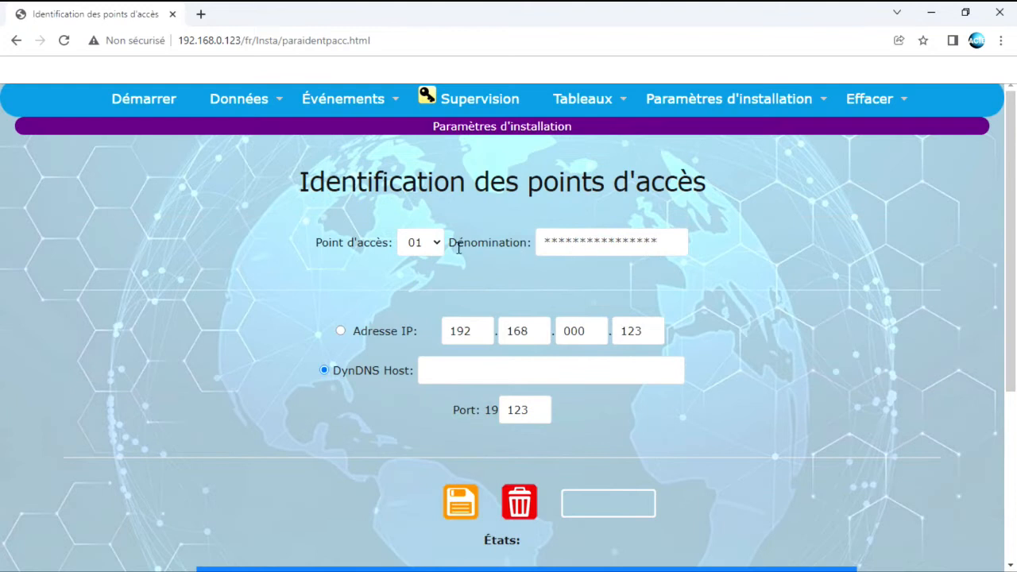
{"action": "left_click", "coordinate": [436, 247]}
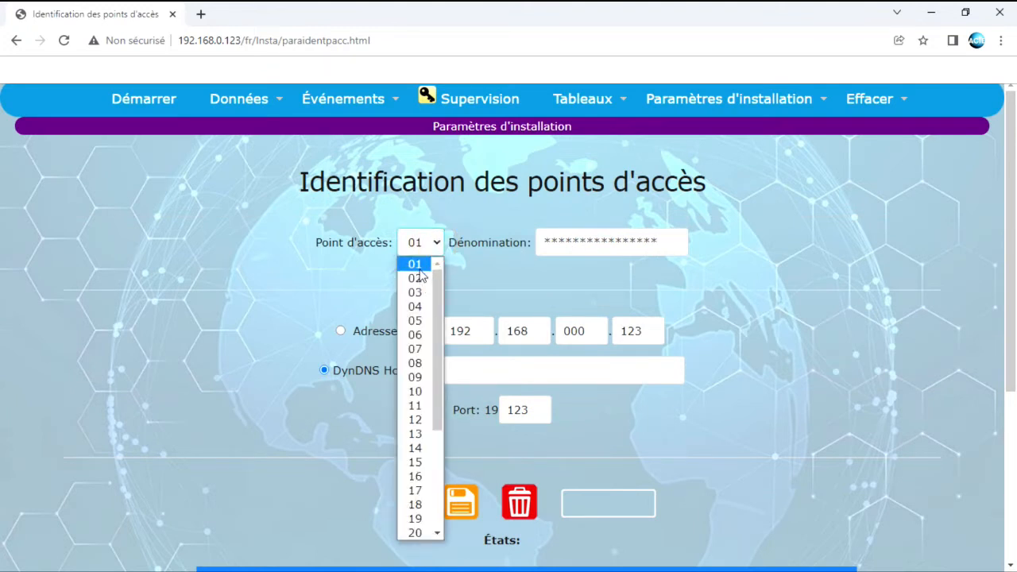
{"action": "left_click", "coordinate": [417, 279]}
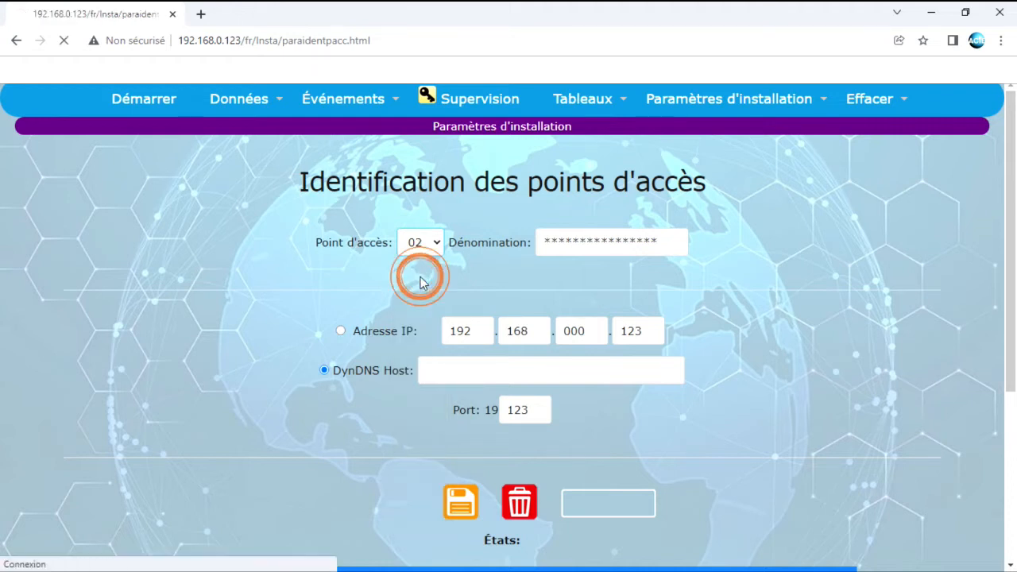
{"action": "left_click_drag", "start_coordinate": [672, 242], "coordinate": [499, 250]}
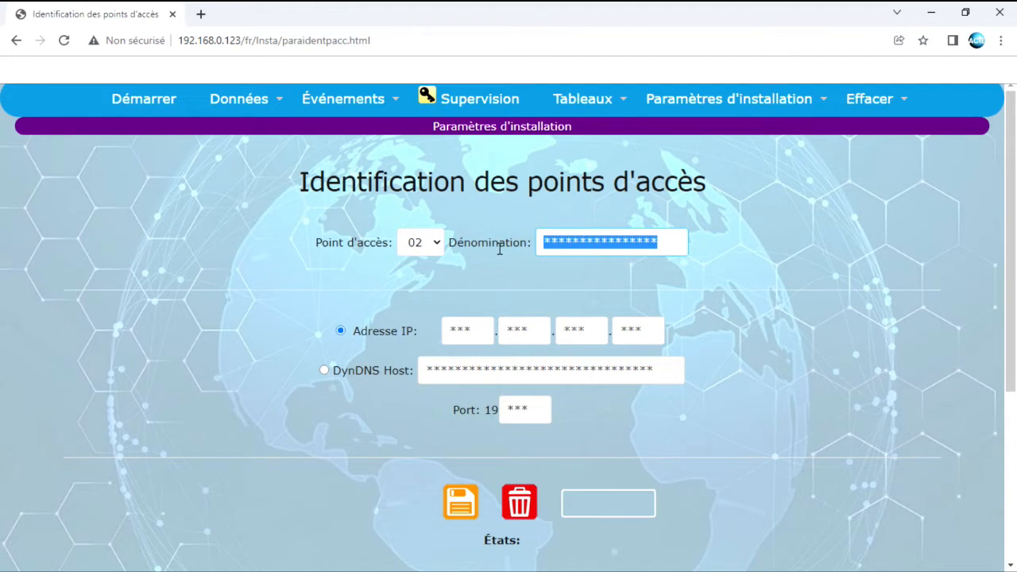
{"action": "type", "text": "HALL"}
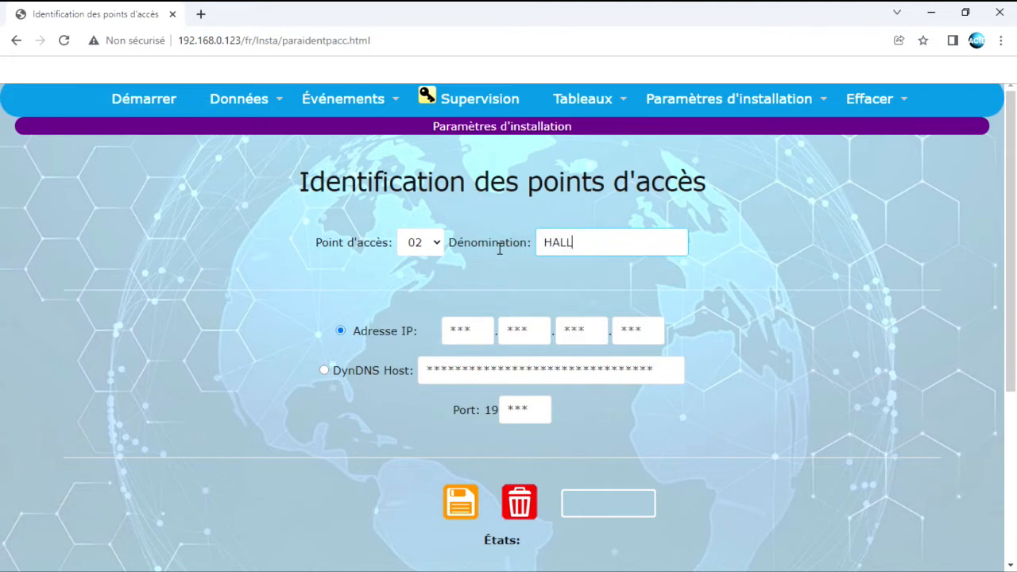
Give access point 02 the IP address 192.168.0.130 and port 130
{"action": "left_click", "coordinate": [479, 329]}
{"action": "type", "text": "192"}
{"action": "left_click", "coordinate": [532, 328]}
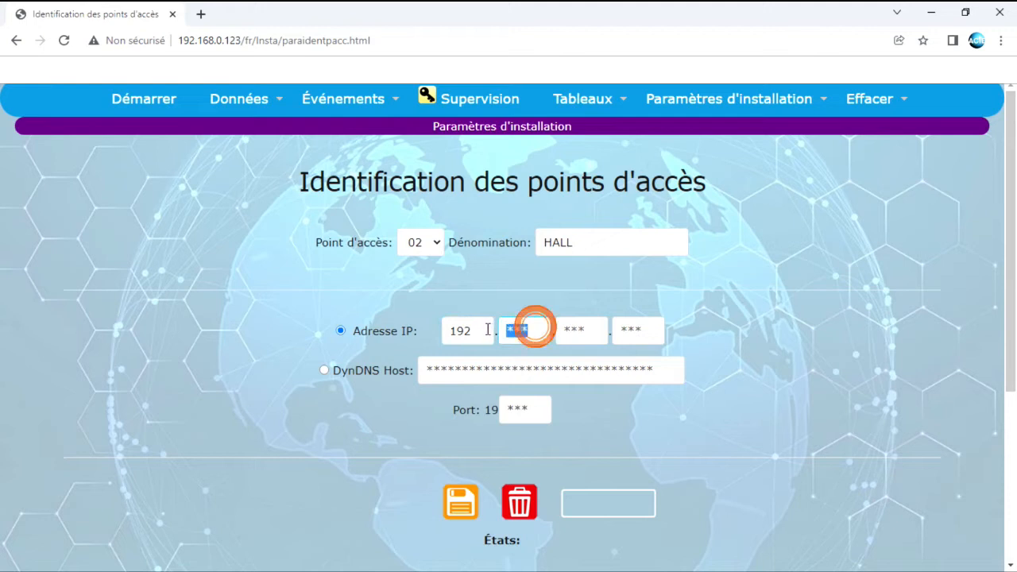
{"action": "type", "text": "168"}
{"action": "left_click", "coordinate": [591, 331]}
{"action": "double_click", "coordinate": [592, 330]}
{"action": "type", "text": "0"}
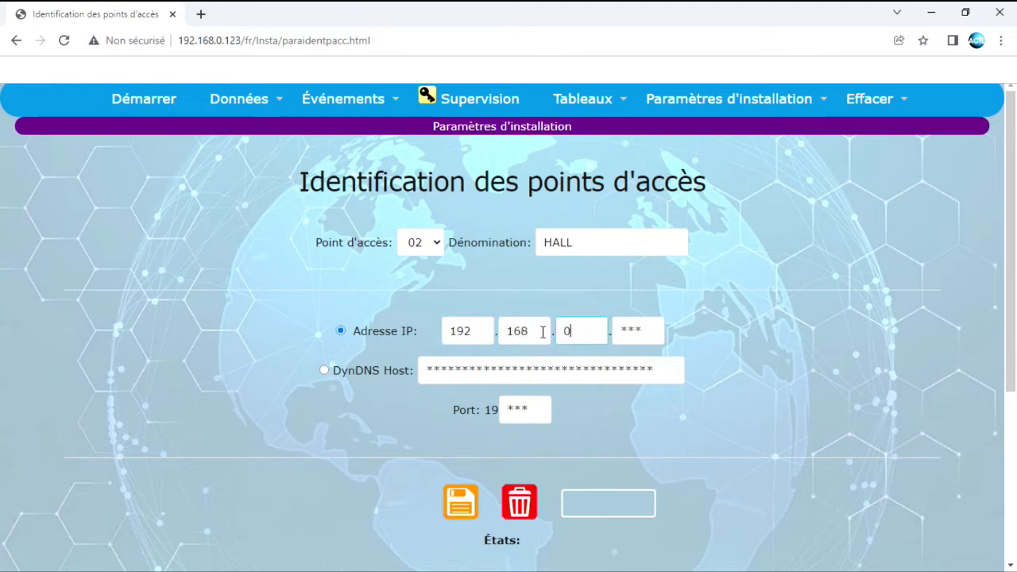
{"action": "left_click", "coordinate": [644, 328]}
{"action": "type", "text": "130"}
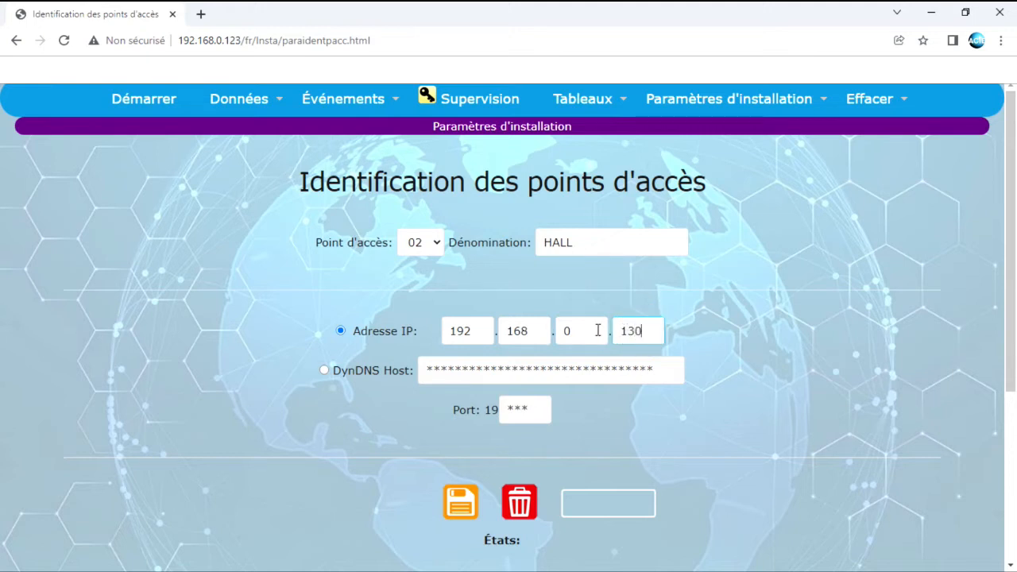
{"action": "double_click", "coordinate": [535, 409]}
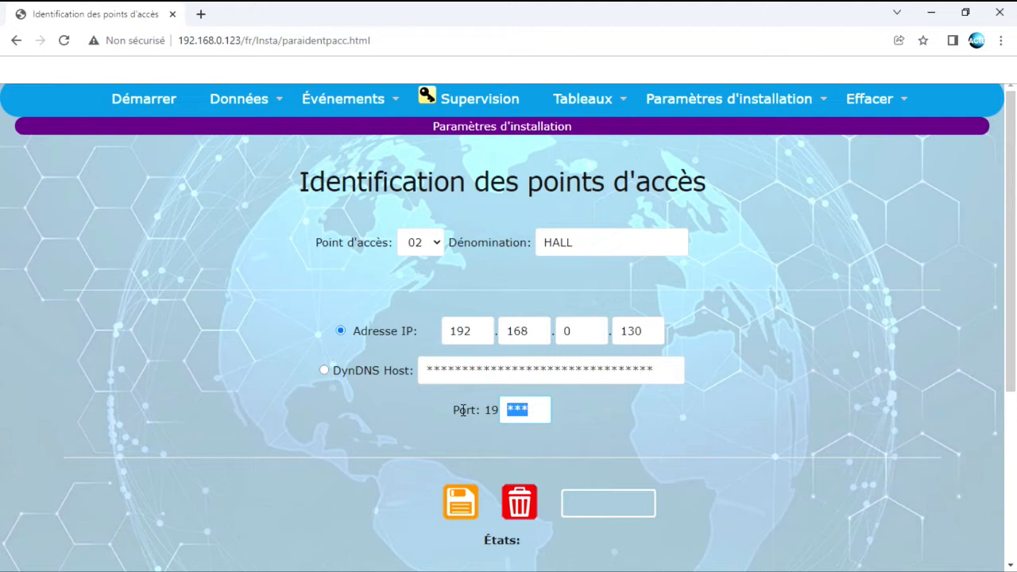
{"action": "type", "text": "130"}
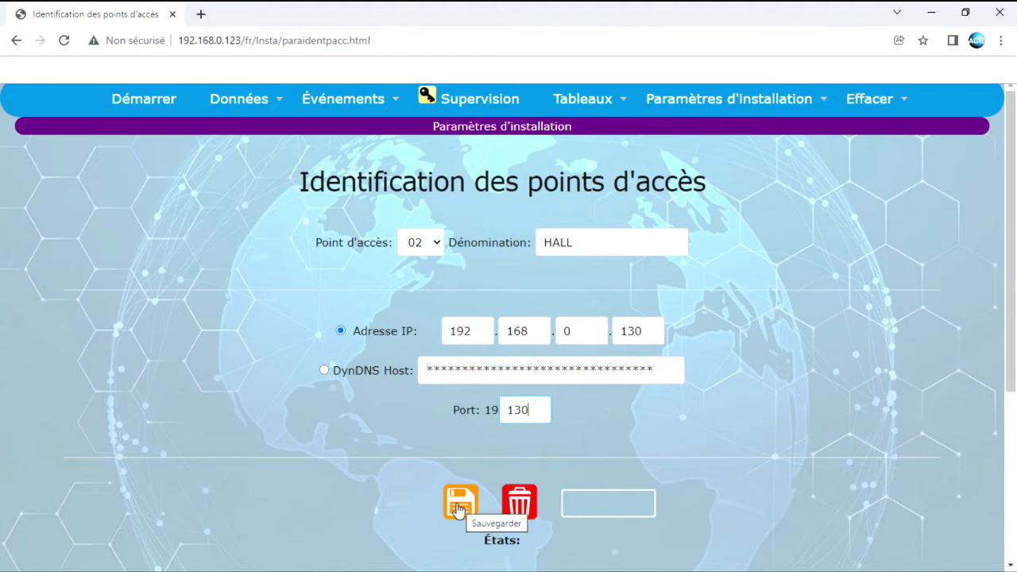
Switch the form to access point 03
{"action": "left_click", "coordinate": [436, 242]}
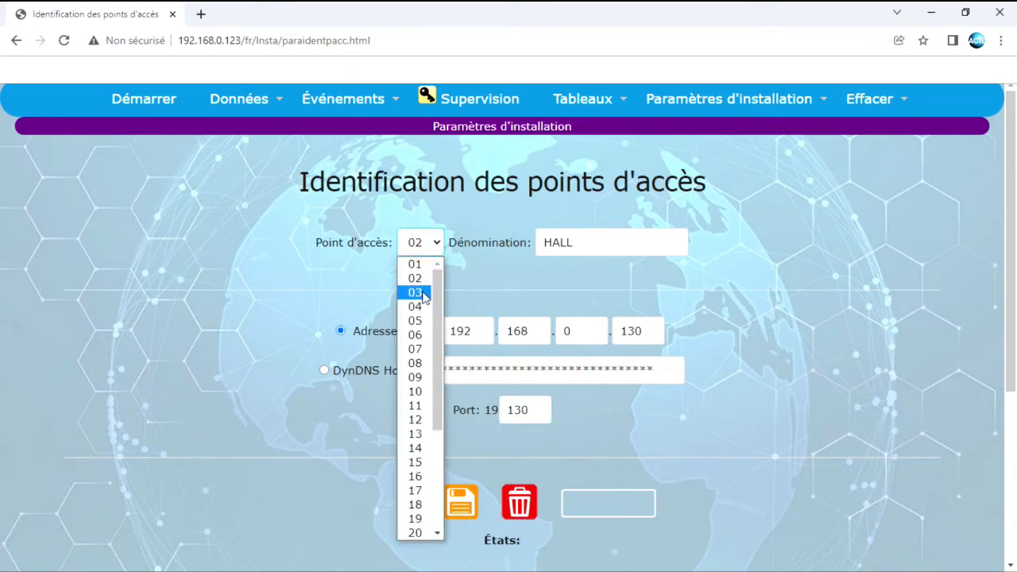
{"action": "left_click", "coordinate": [417, 293]}
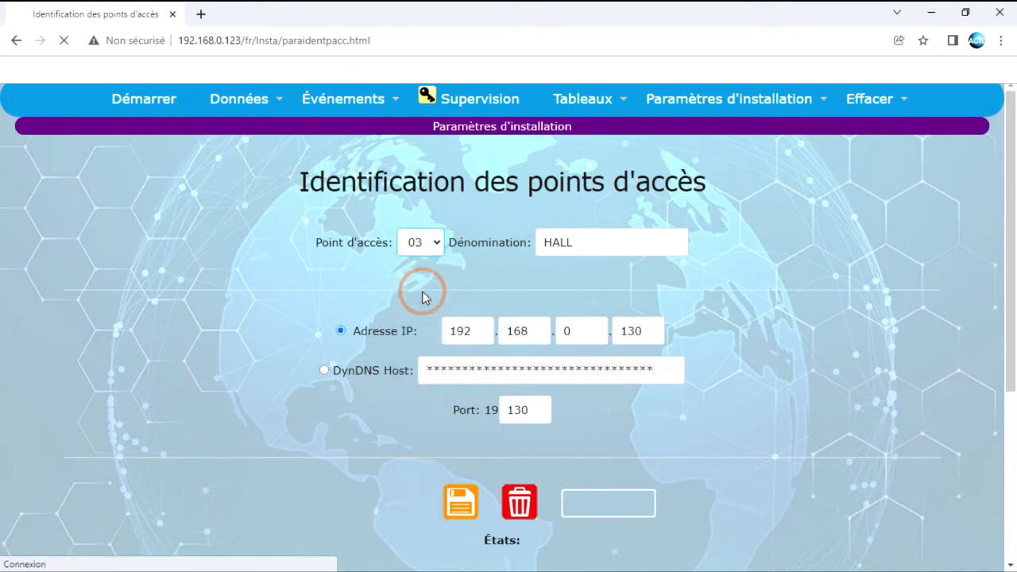
{"action": "left_click", "coordinate": [795, 188]}
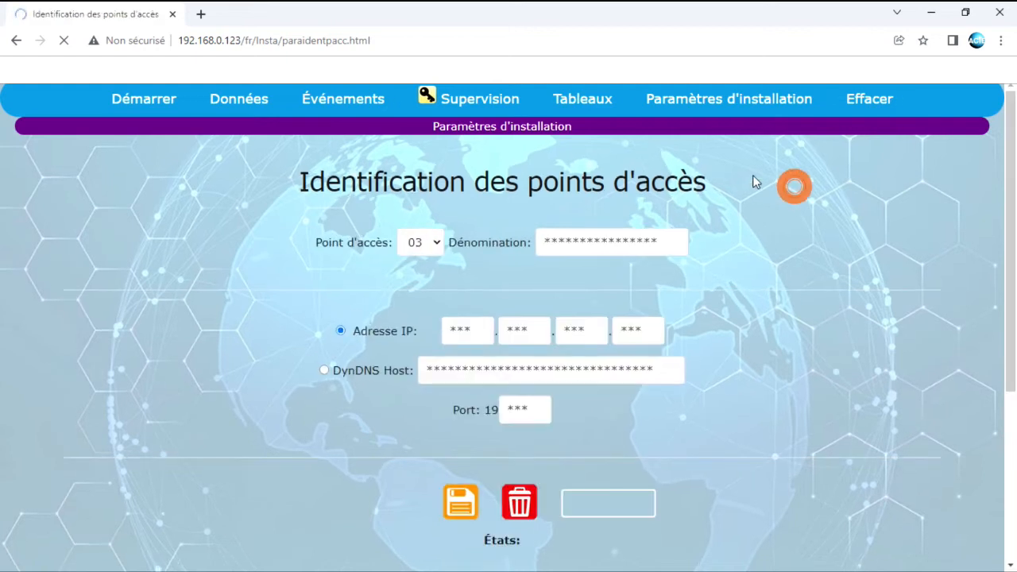
{"action": "mouse_move", "coordinate": [724, 114]}
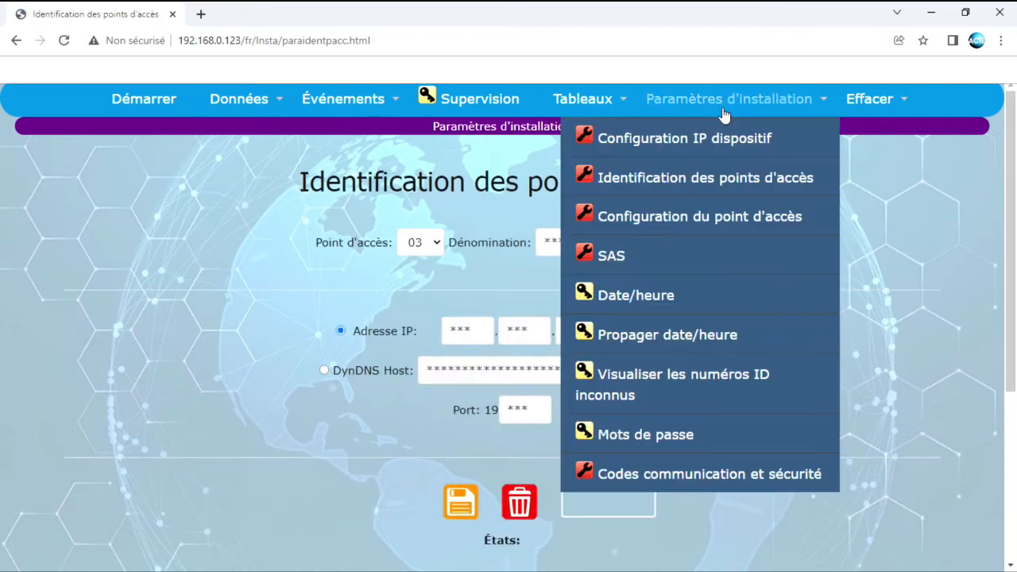
Open the access point configuration and set reader 1 as entrance and reader 2 as exit
{"action": "left_click", "coordinate": [638, 227]}
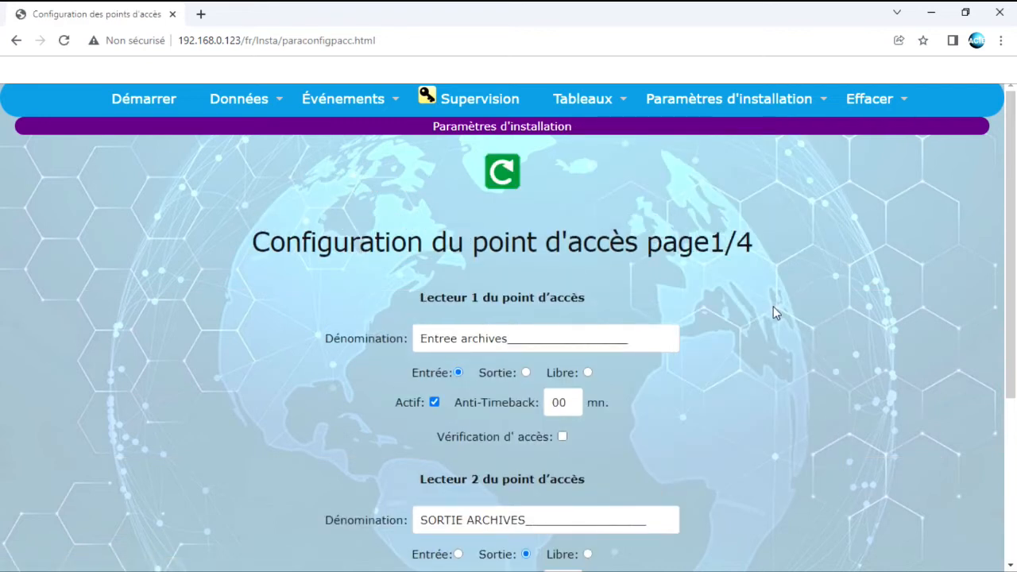
{"action": "scroll", "coordinate": [774, 312], "scroll_direction": "down", "scroll_amount": 1}
{"action": "scroll", "coordinate": [774, 312], "scroll_direction": "down", "scroll_amount": 1}
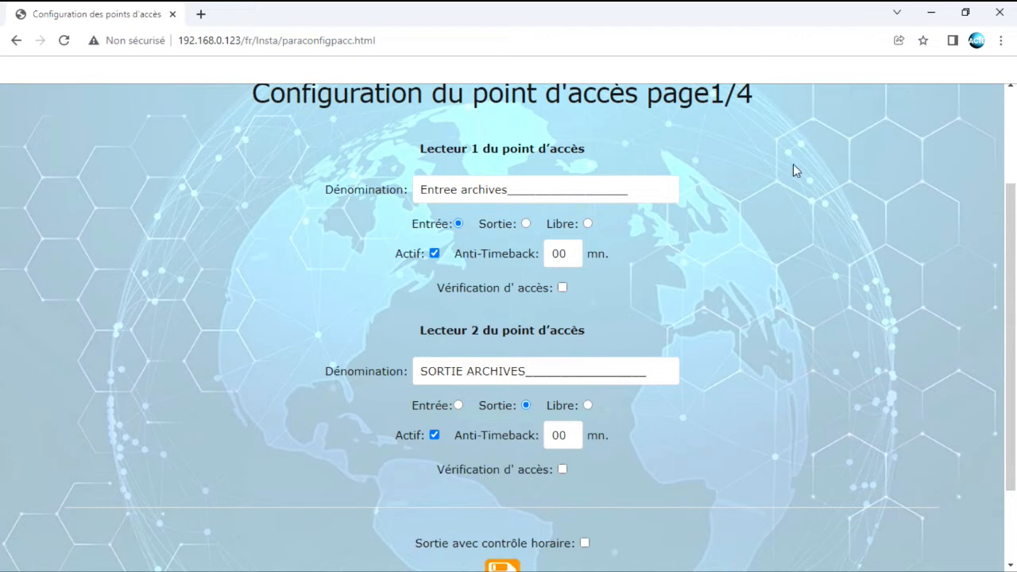
{"action": "left_click_drag", "start_coordinate": [419, 190], "coordinate": [668, 190]}
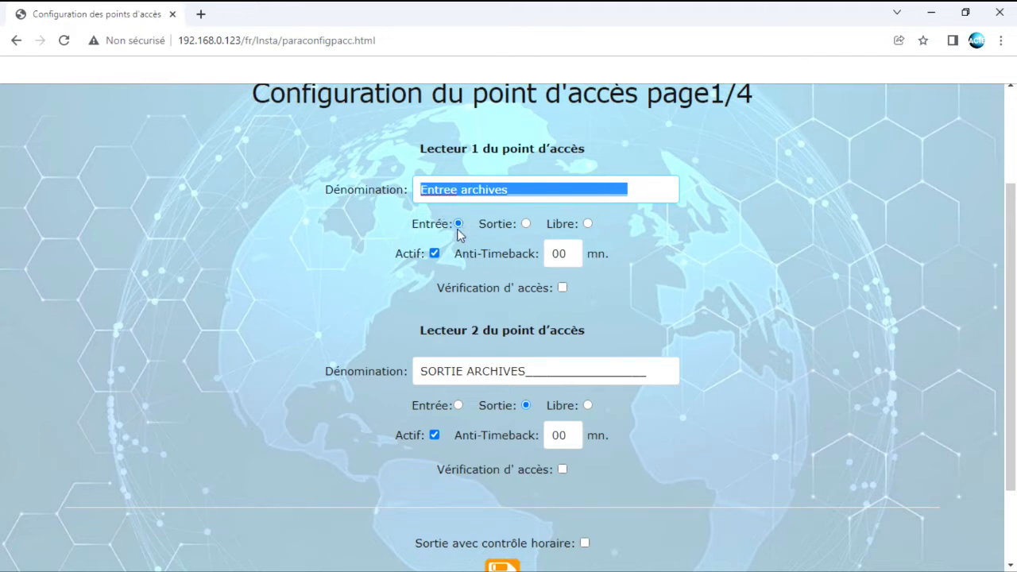
{"action": "left_click", "coordinate": [458, 226]}
{"action": "left_click", "coordinate": [457, 225]}
{"action": "left_click", "coordinate": [457, 225]}
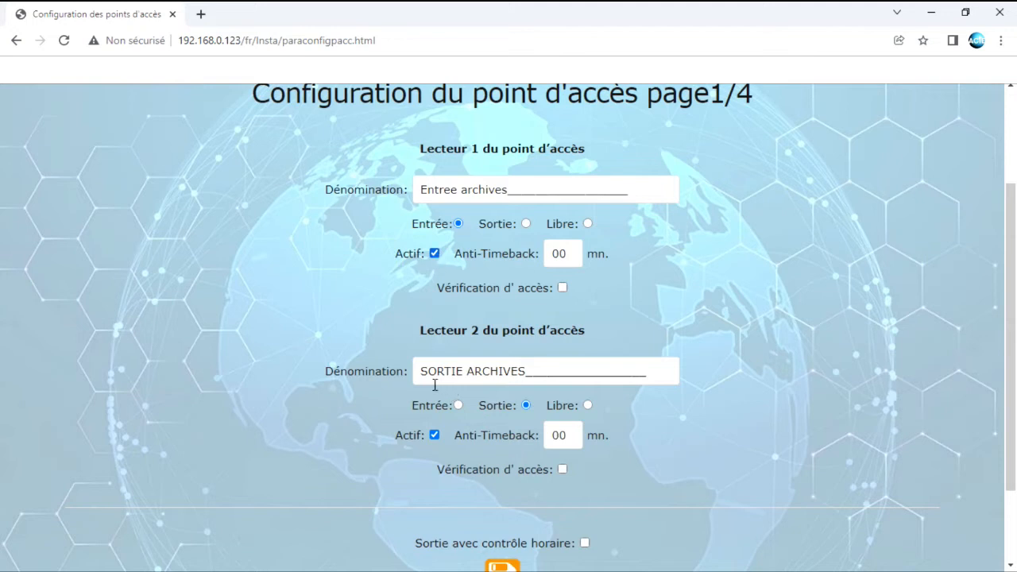
{"action": "left_click_drag", "start_coordinate": [421, 373], "coordinate": [649, 372]}
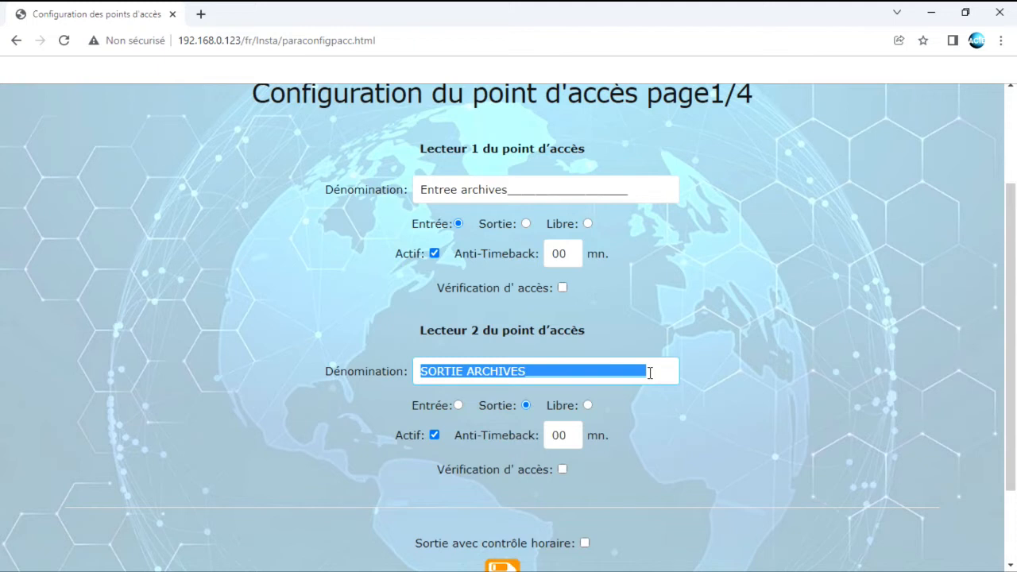
{"action": "left_click", "coordinate": [525, 408]}
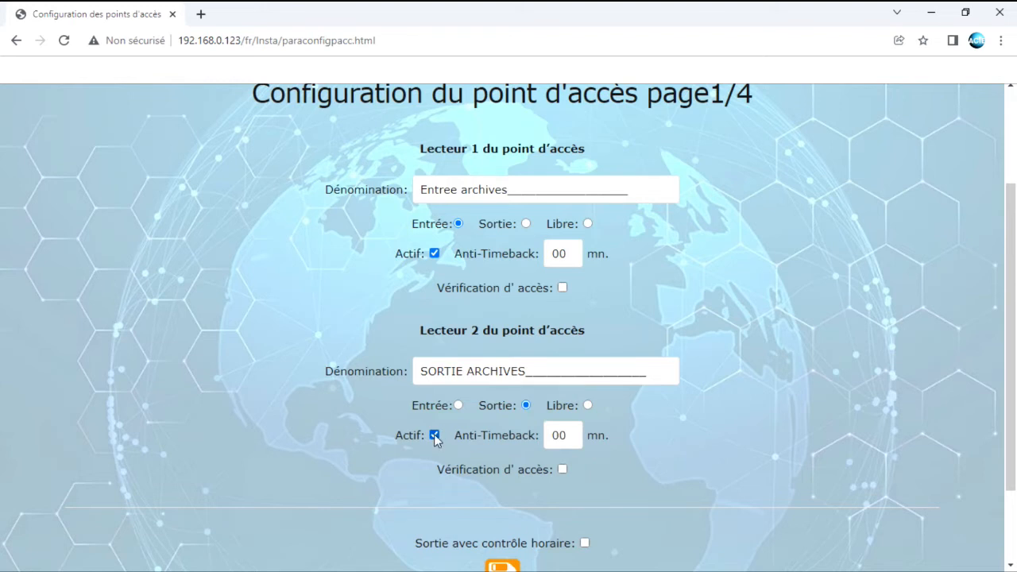
Save page 1 of the access point configuration and move on to page 2
{"action": "scroll", "coordinate": [508, 448], "scroll_direction": "down", "scroll_amount": 2}
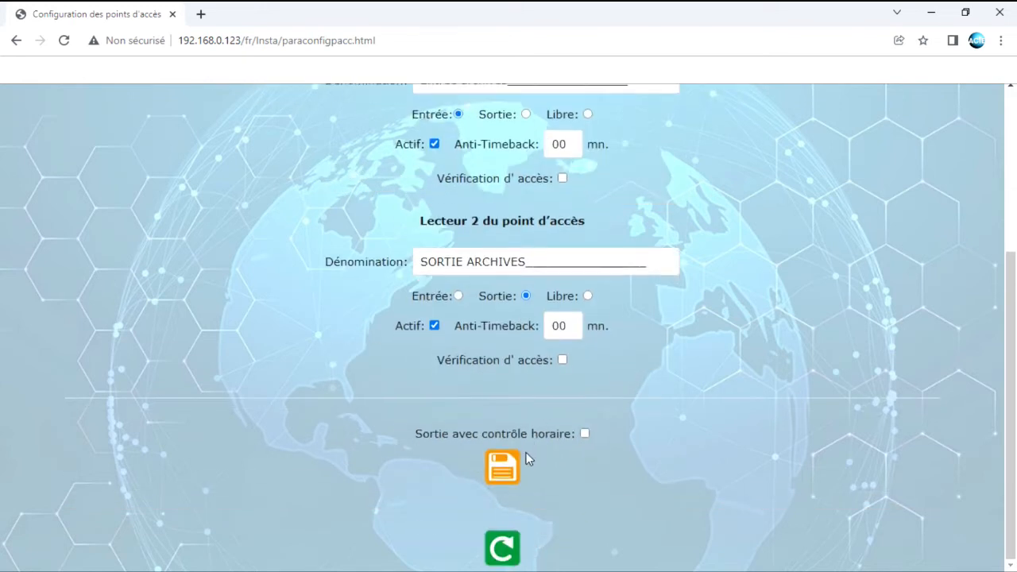
{"action": "left_click", "coordinate": [501, 468]}
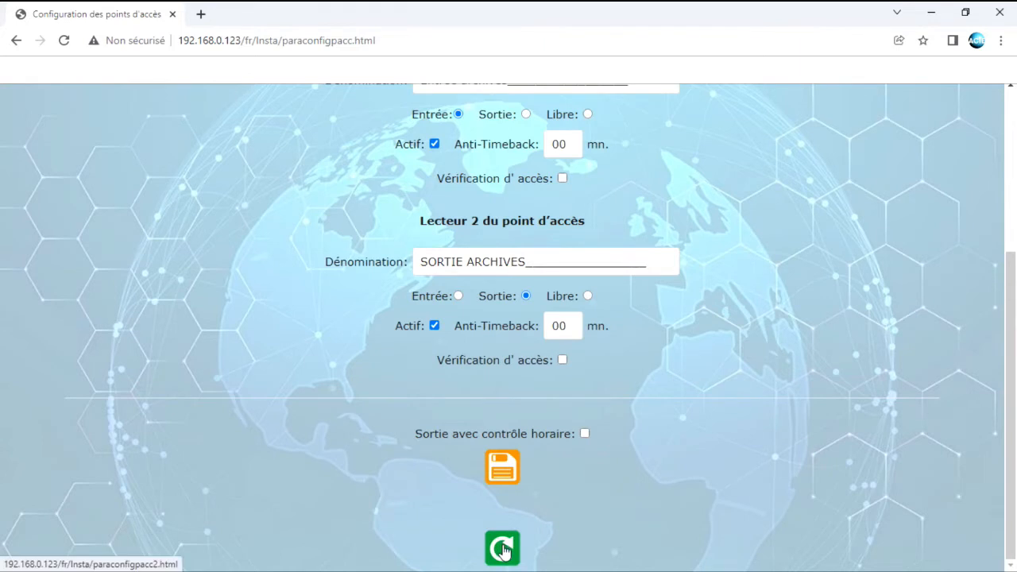
{"action": "scroll", "coordinate": [558, 406], "scroll_direction": "up", "scroll_amount": 3}
{"action": "scroll", "coordinate": [613, 215], "scroll_direction": "up", "scroll_amount": 1}
{"action": "left_click", "coordinate": [730, 243]}
{"action": "scroll", "coordinate": [733, 366], "scroll_direction": "down", "scroll_amount": 4}
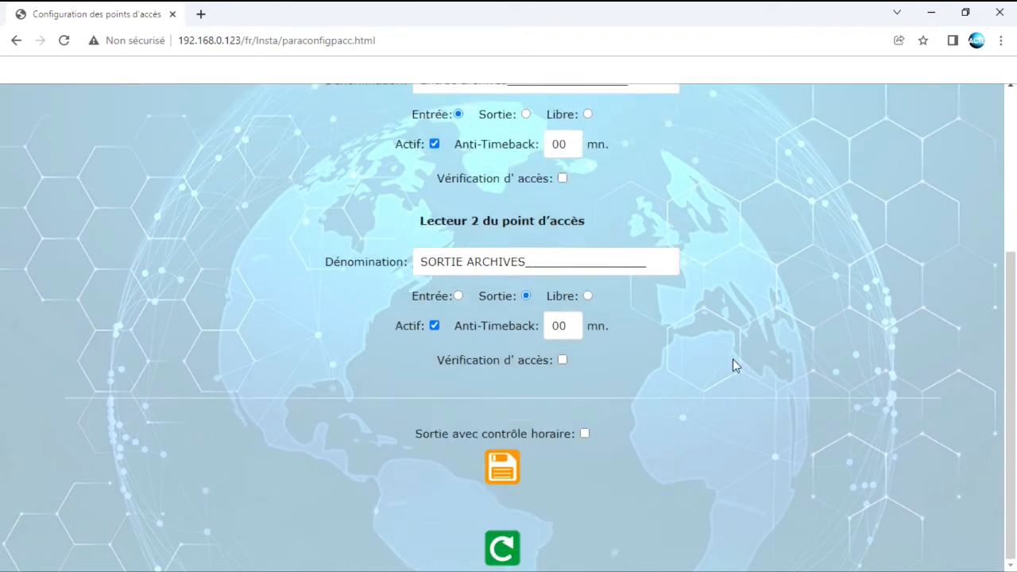
{"action": "left_click", "coordinate": [502, 545]}
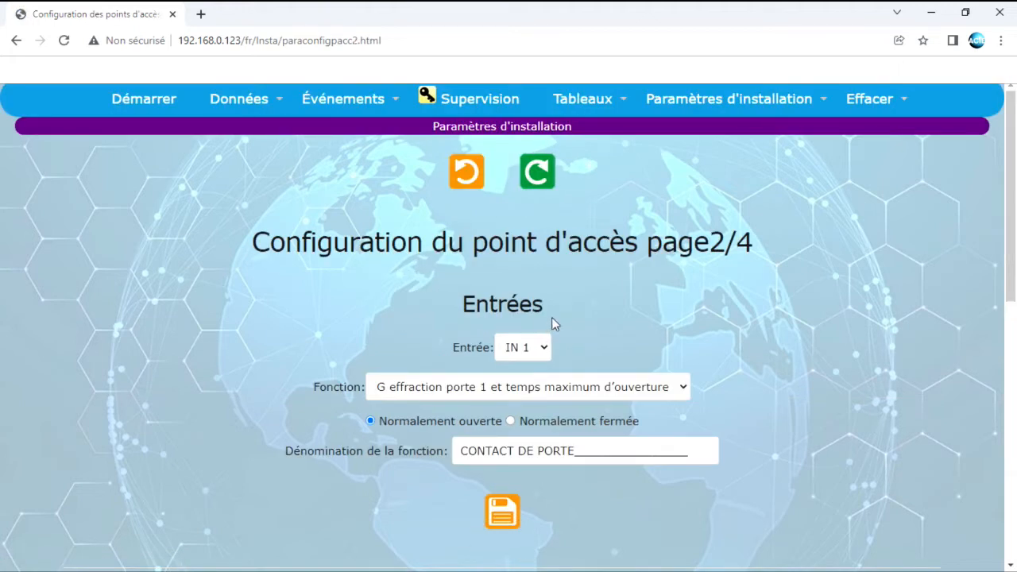
Review input IN 1's function options, trying the door 1 push-button opener
{"action": "scroll", "coordinate": [582, 306], "scroll_direction": "down", "scroll_amount": 3}
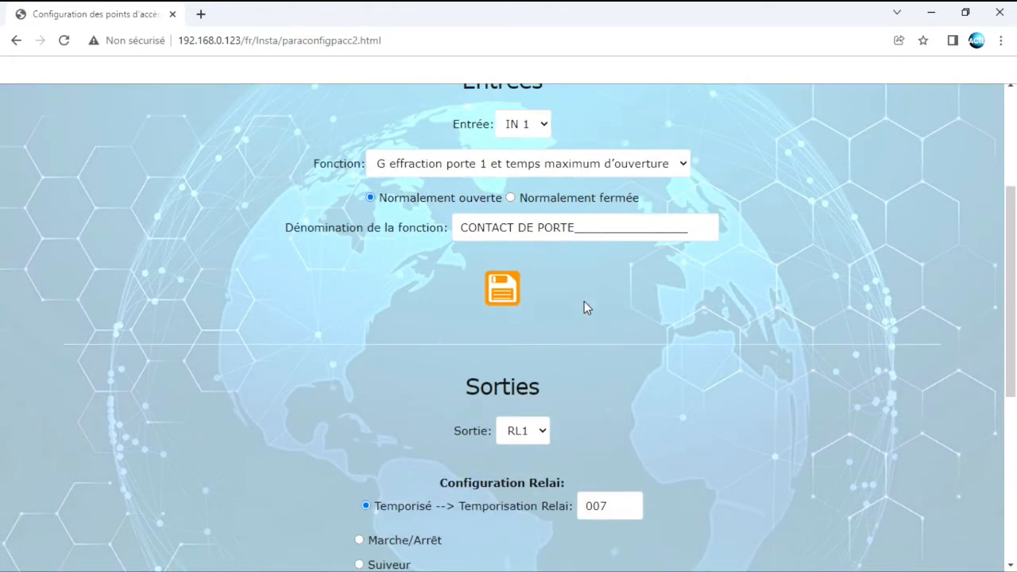
{"action": "scroll", "coordinate": [591, 233], "scroll_direction": "up", "scroll_amount": 1}
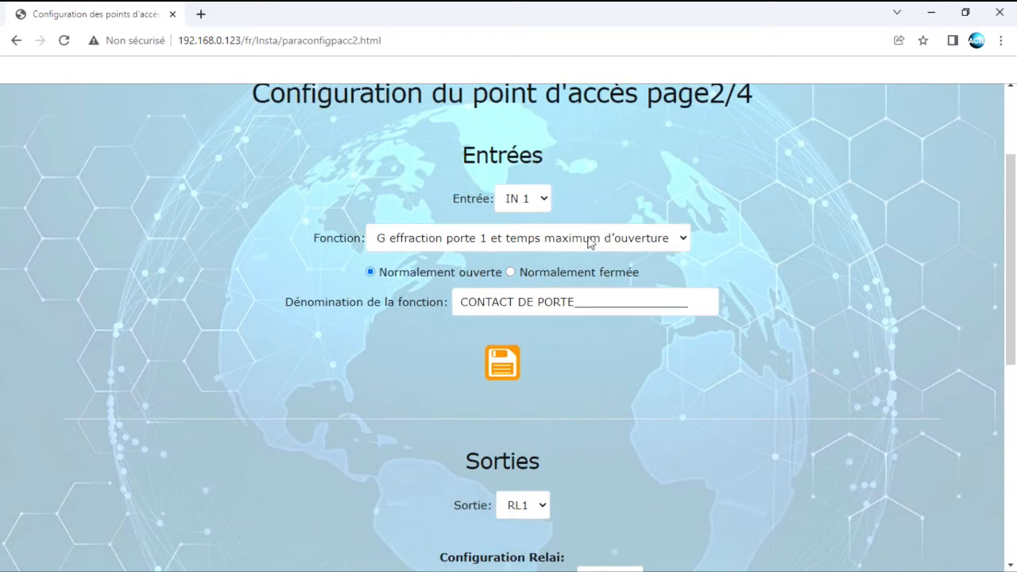
{"action": "left_click", "coordinate": [522, 199]}
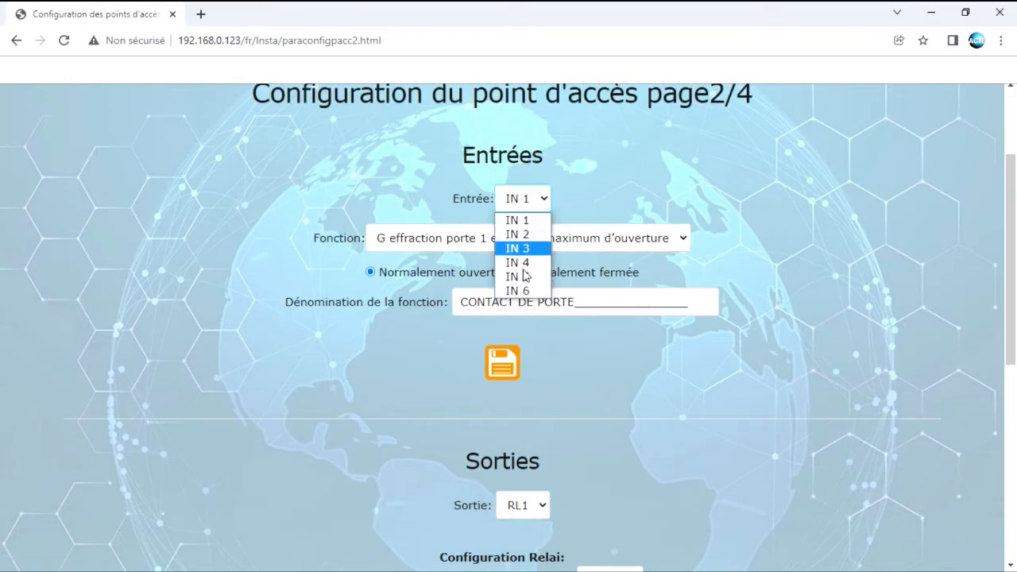
{"action": "left_click", "coordinate": [526, 199]}
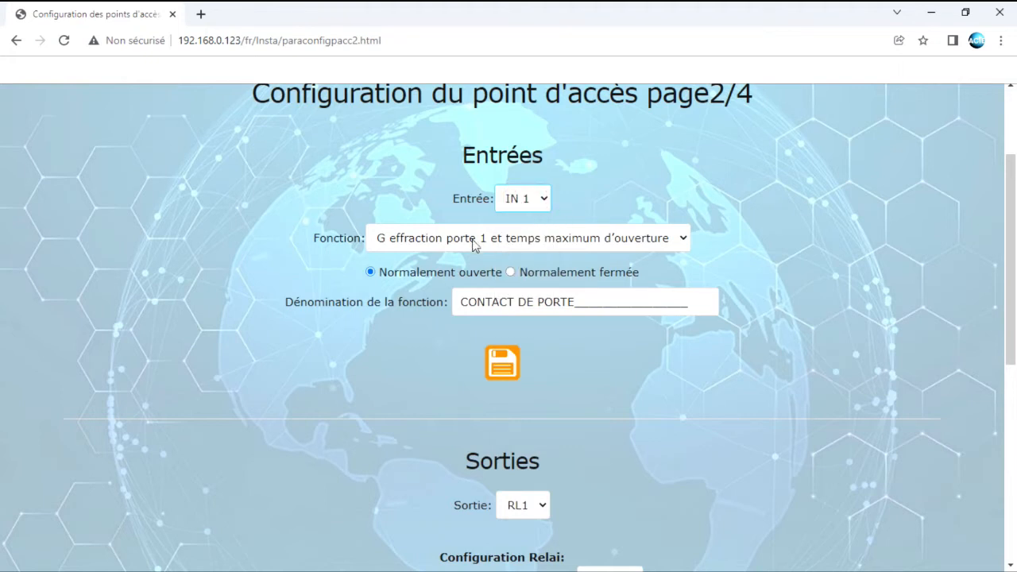
{"action": "left_click", "coordinate": [427, 244]}
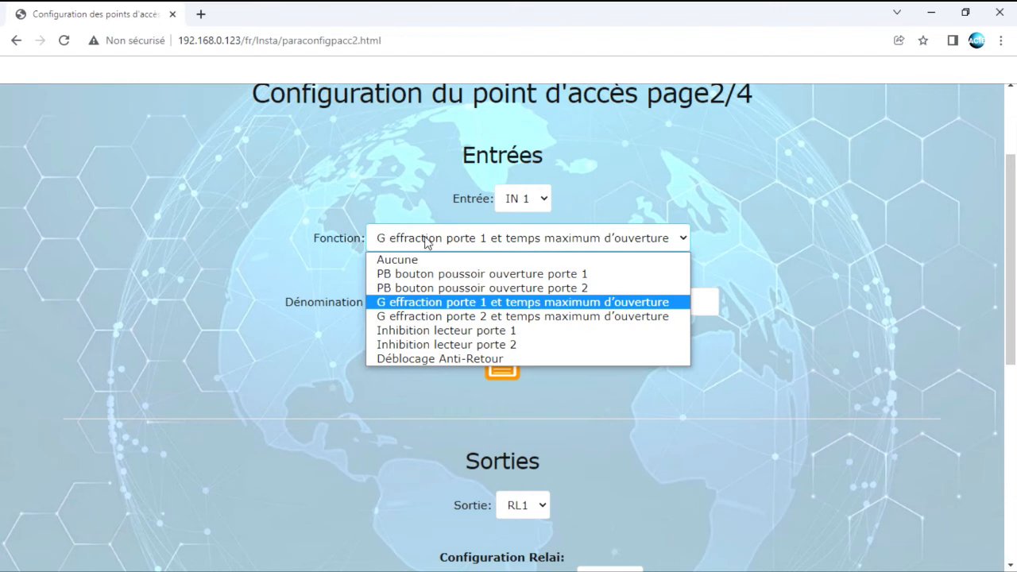
{"action": "left_click", "coordinate": [481, 274]}
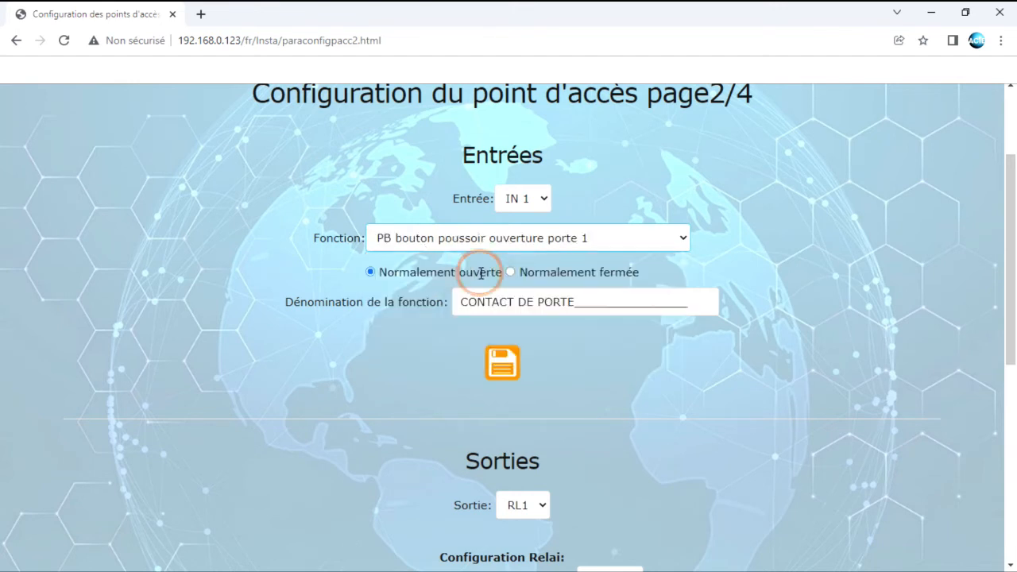
{"action": "left_click", "coordinate": [545, 243]}
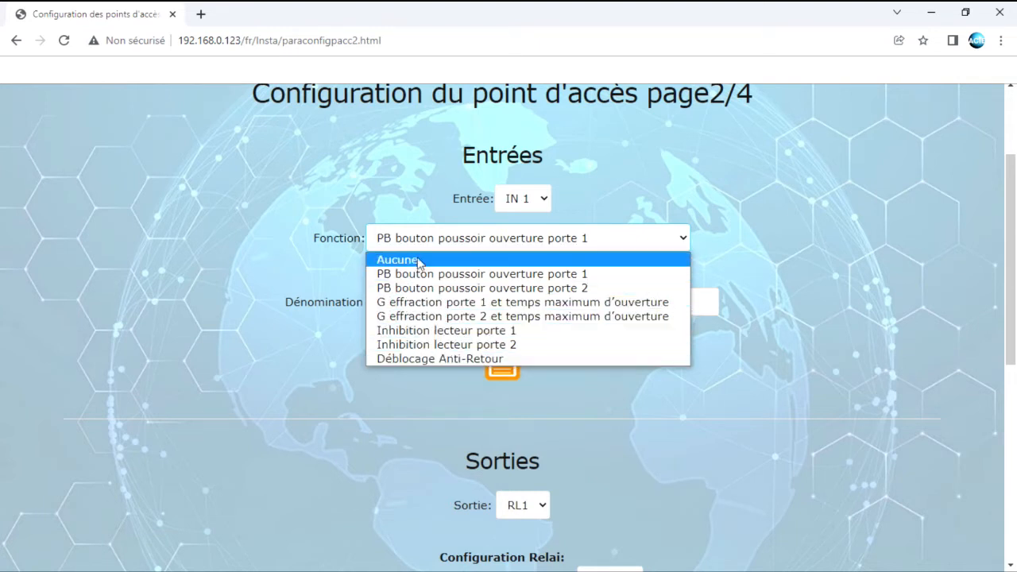
Set input IN 2 to function Aucune, name it DETECTEUR INFRAROUGE, and reselect IN 1
{"action": "left_click", "coordinate": [518, 200]}
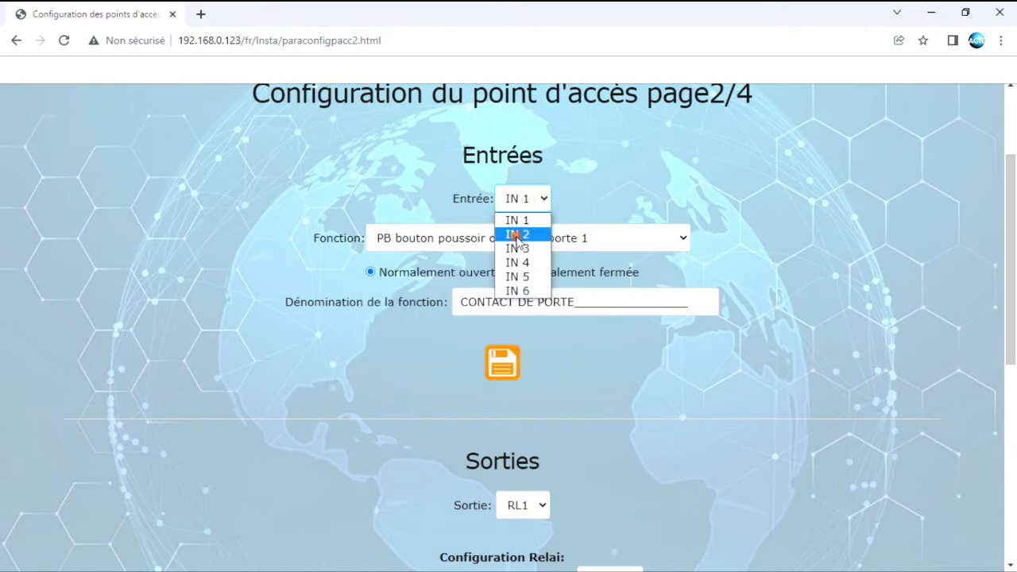
{"action": "left_click", "coordinate": [519, 235]}
{"action": "scroll", "coordinate": [612, 337], "scroll_direction": "down", "scroll_amount": 3}
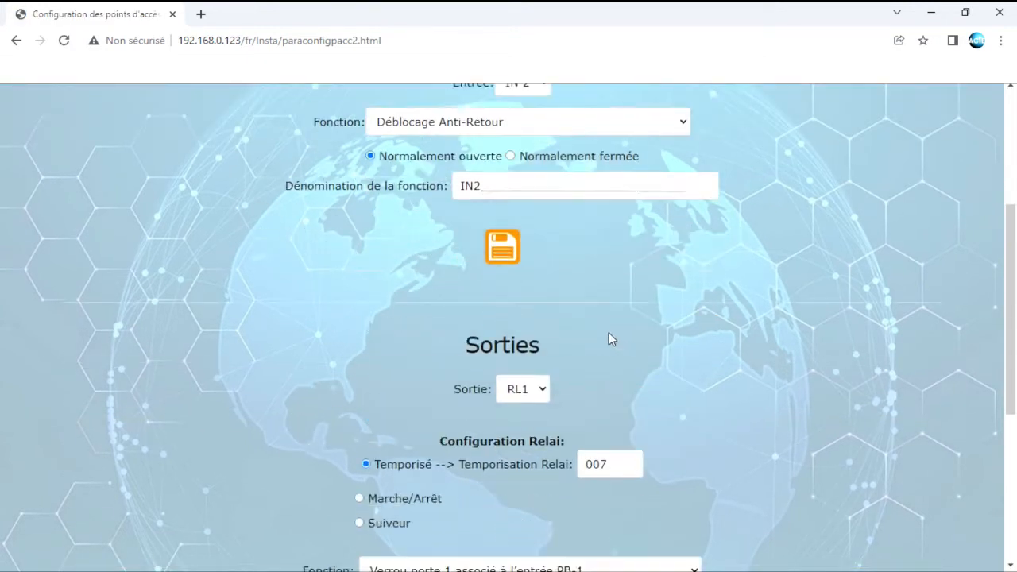
{"action": "scroll", "coordinate": [606, 338], "scroll_direction": "up", "scroll_amount": 1}
{"action": "left_click", "coordinate": [684, 240]}
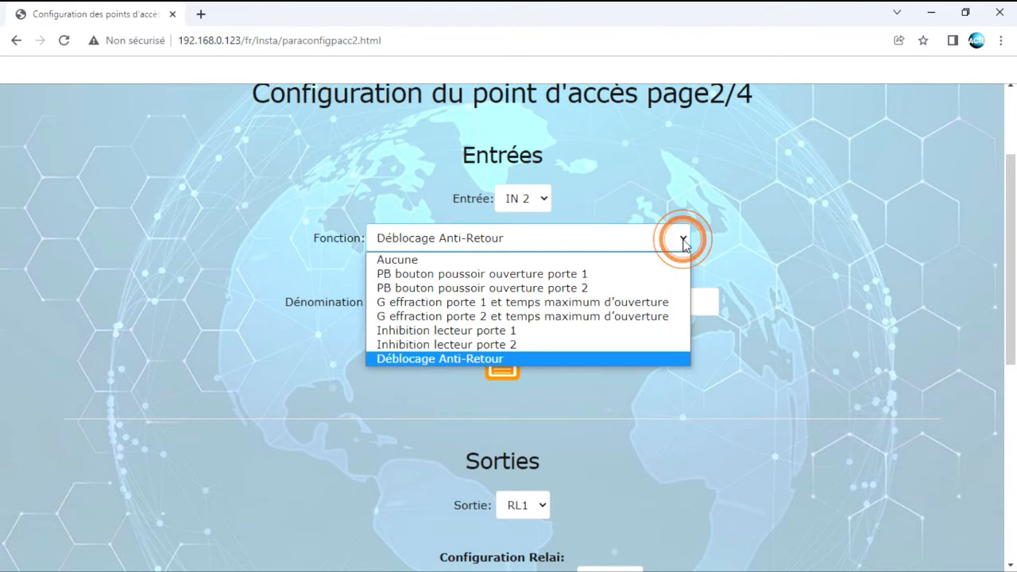
{"action": "left_click", "coordinate": [636, 262]}
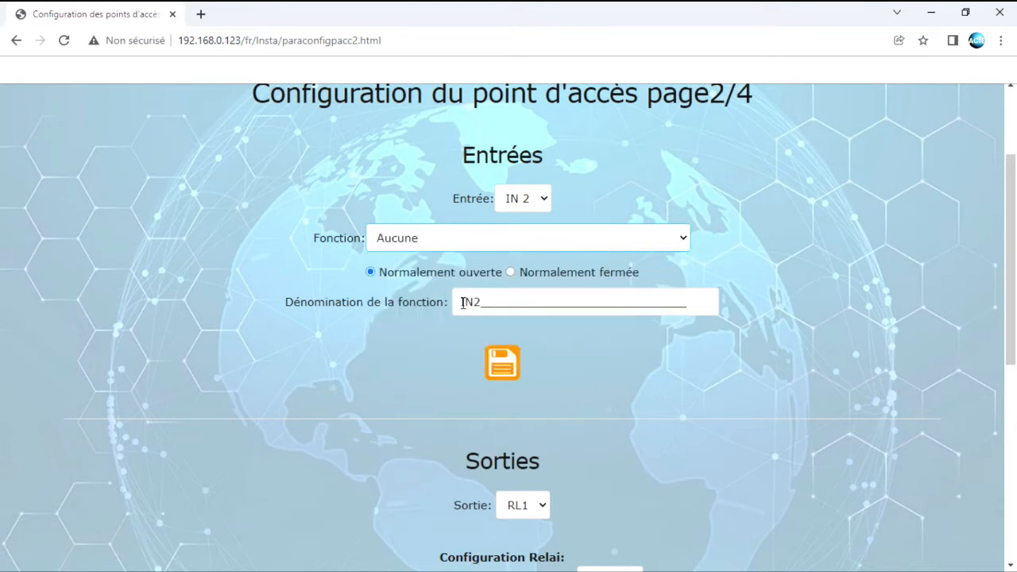
{"action": "left_click_drag", "start_coordinate": [463, 303], "coordinate": [738, 316]}
{"action": "type", "text": "detecteur"}
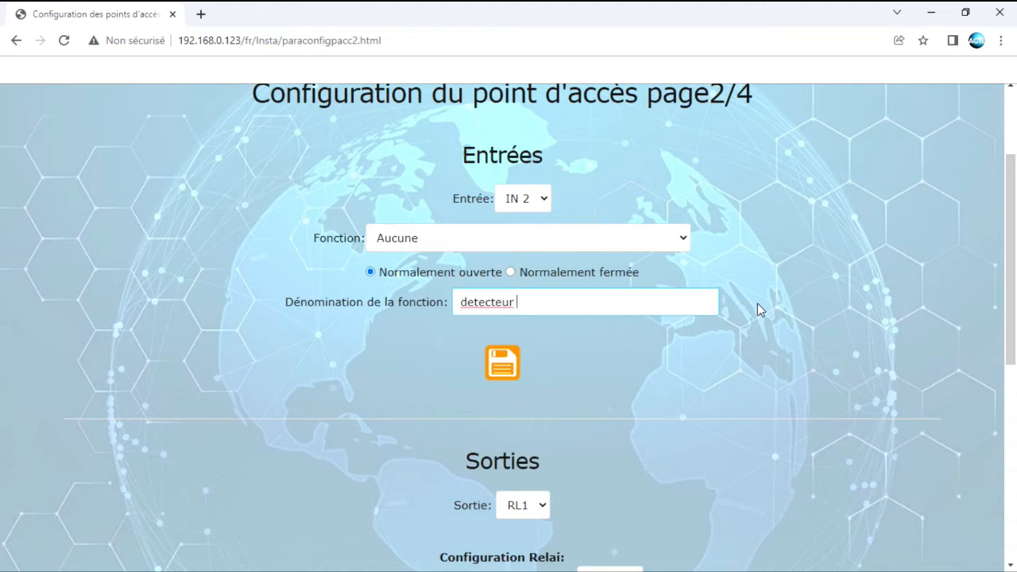
{"action": "type", "text": " INFRAROUGE"}
{"action": "left_click", "coordinate": [540, 200]}
{"action": "left_click", "coordinate": [534, 219]}
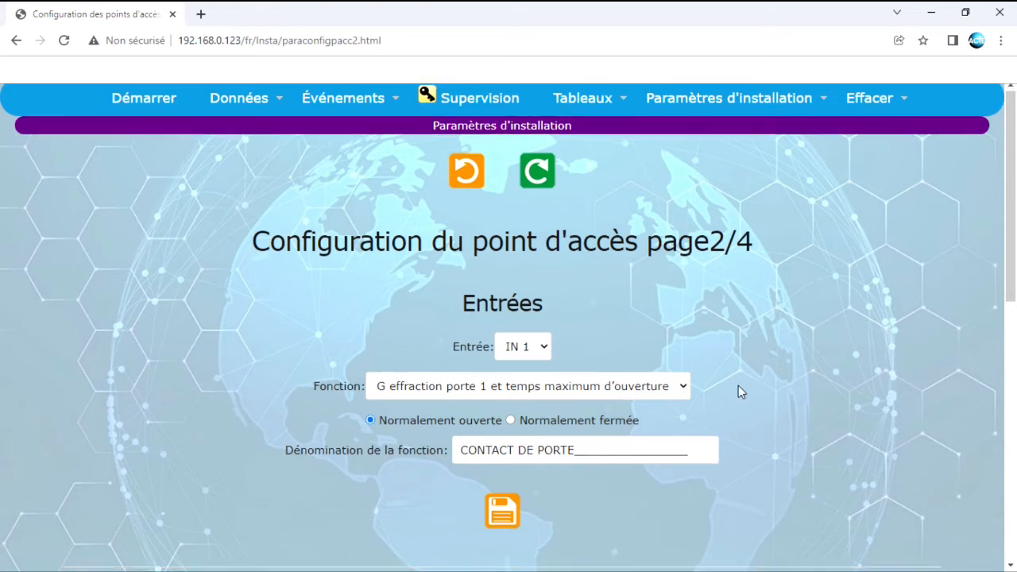
{"action": "scroll", "coordinate": [738, 384], "scroll_direction": "down", "scroll_amount": 3}
{"action": "scroll", "coordinate": [737, 382], "scroll_direction": "down", "scroll_amount": 1}
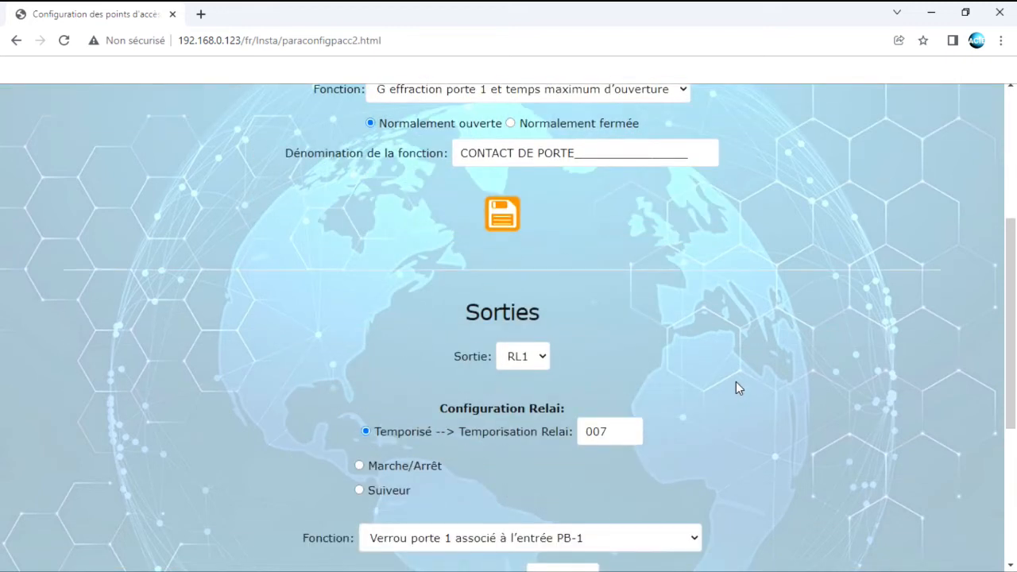
{"action": "scroll", "coordinate": [736, 382], "scroll_direction": "down", "scroll_amount": 2}
{"action": "scroll", "coordinate": [736, 379], "scroll_direction": "down", "scroll_amount": 1}
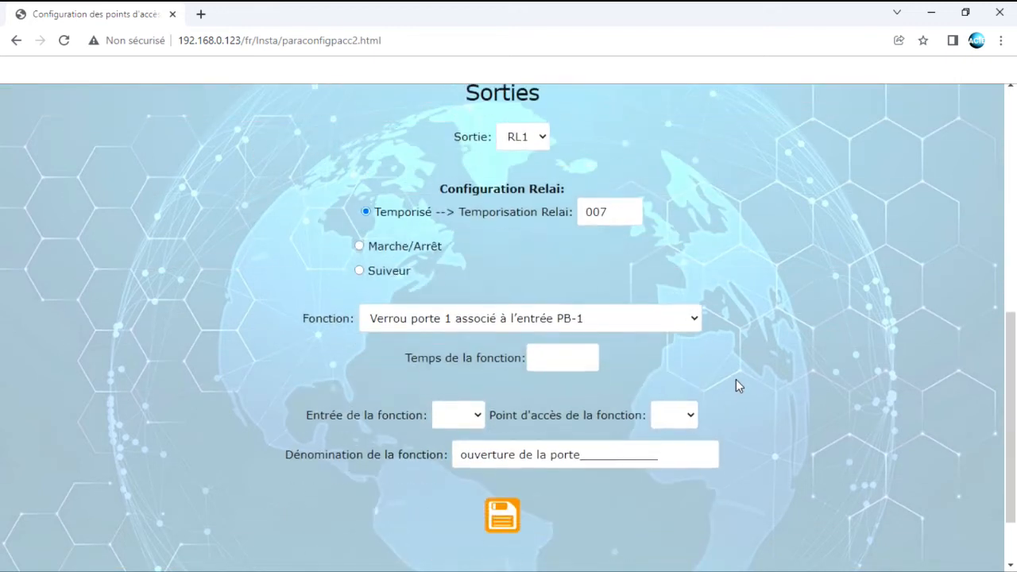
{"action": "scroll", "coordinate": [735, 379], "scroll_direction": "up", "scroll_amount": 5}
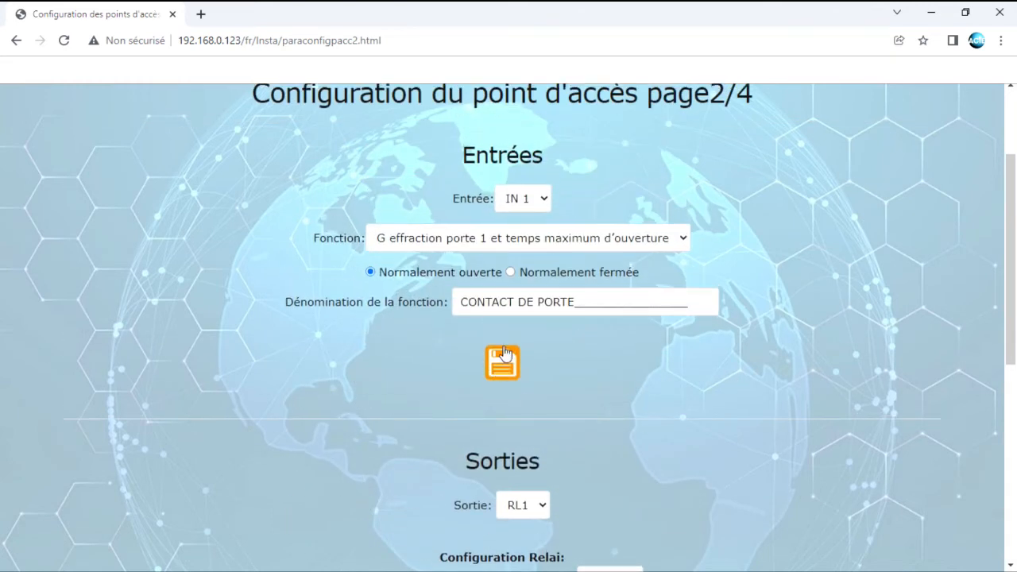
{"action": "scroll", "coordinate": [756, 397], "scroll_direction": "down", "scroll_amount": 4}
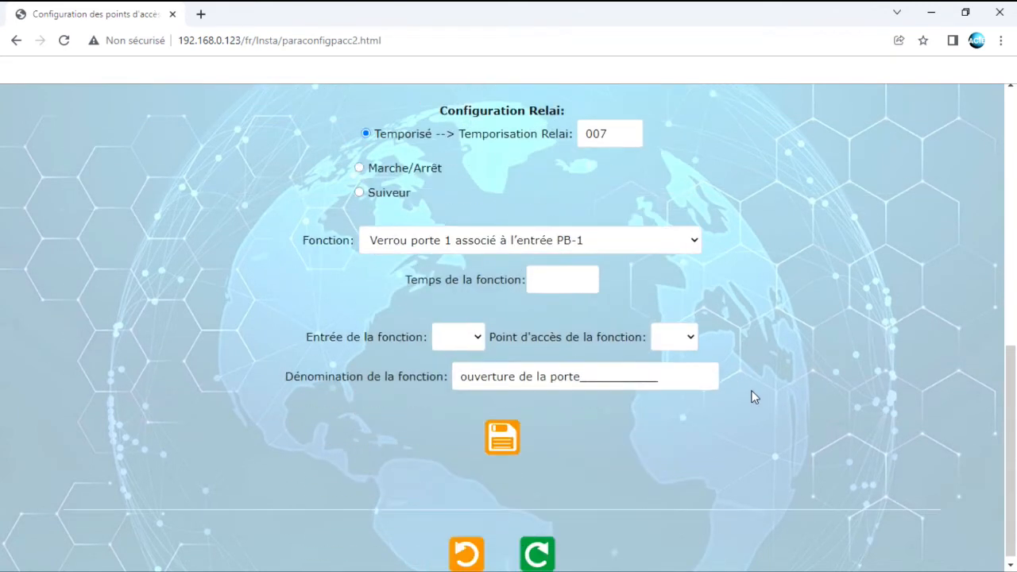
{"action": "scroll", "coordinate": [756, 397], "scroll_direction": "up", "scroll_amount": 2}
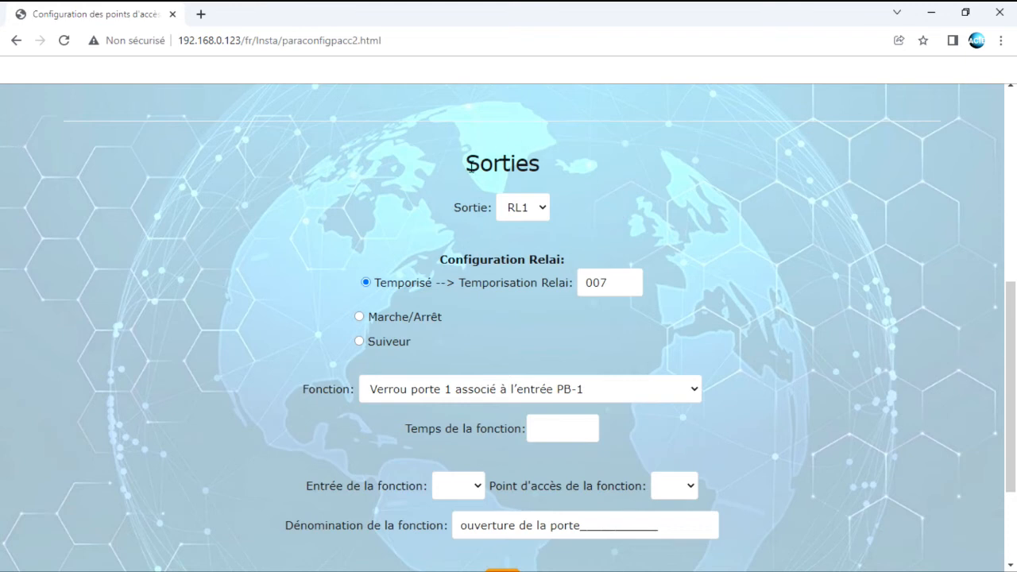
{"action": "left_click_drag", "start_coordinate": [465, 163], "coordinate": [545, 162]}
{"action": "left_click", "coordinate": [539, 208]}
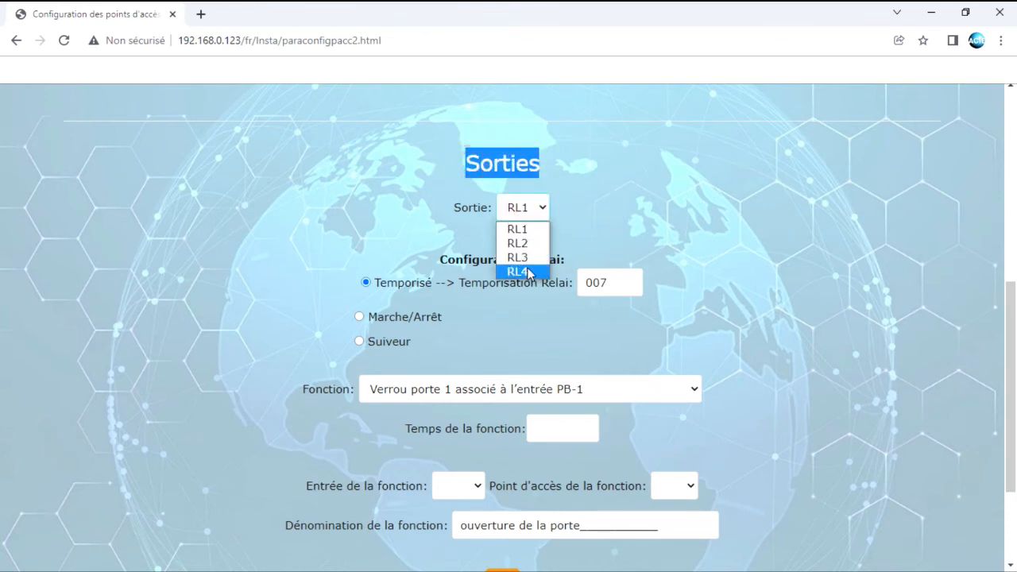
{"action": "left_click", "coordinate": [618, 213]}
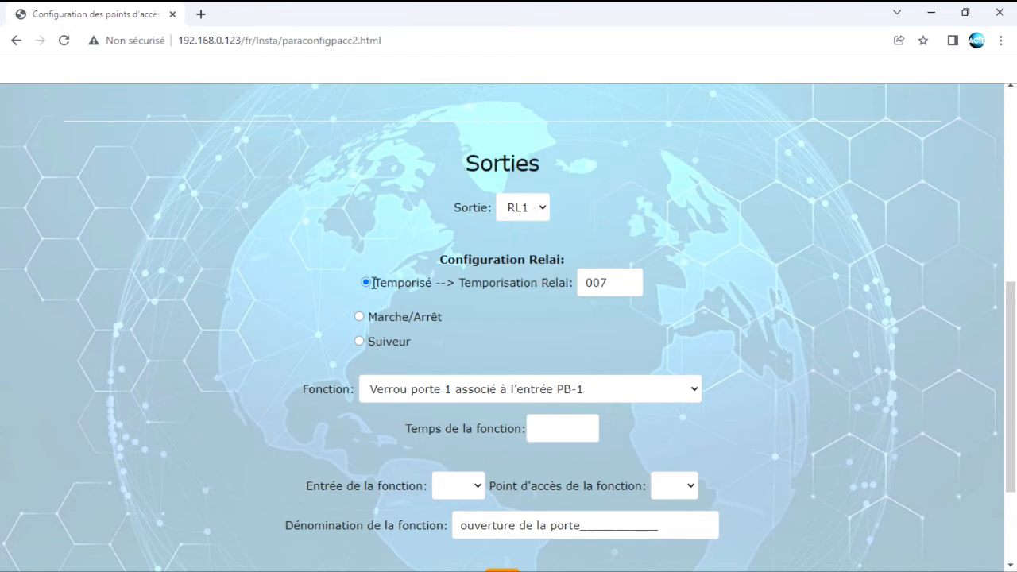
{"action": "left_click_drag", "start_coordinate": [614, 283], "coordinate": [601, 286]}
{"action": "left_click", "coordinate": [659, 298]}
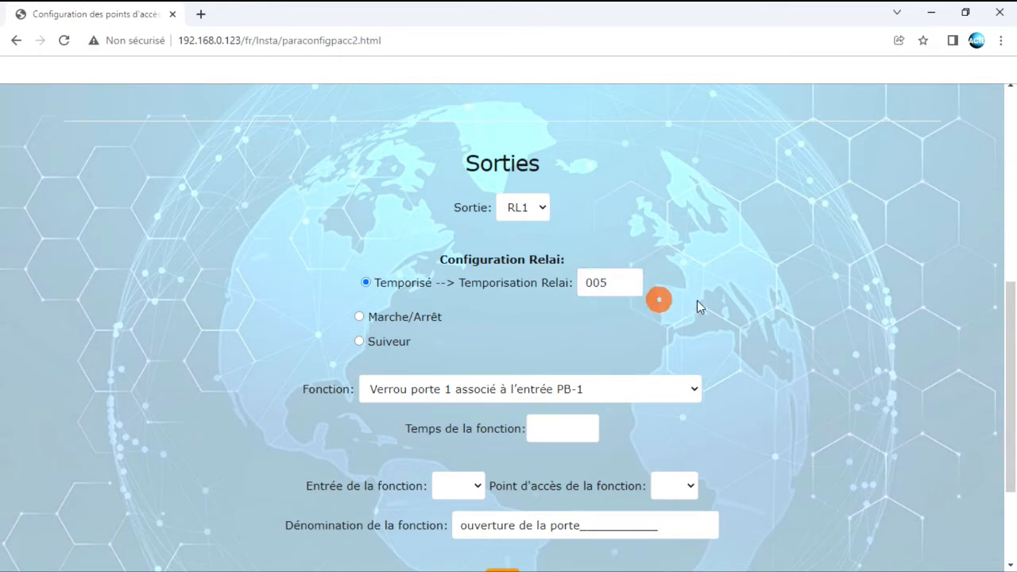
{"action": "scroll", "coordinate": [744, 338], "scroll_direction": "down", "scroll_amount": 1}
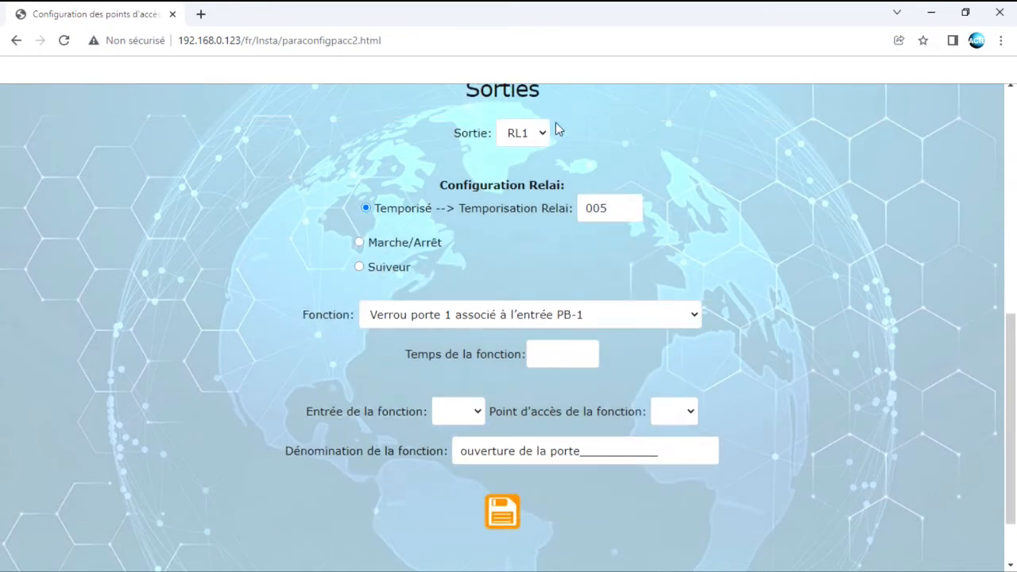
{"action": "left_click", "coordinate": [588, 324]}
{"action": "scroll", "coordinate": [545, 213], "scroll_direction": "up", "scroll_amount": 10}
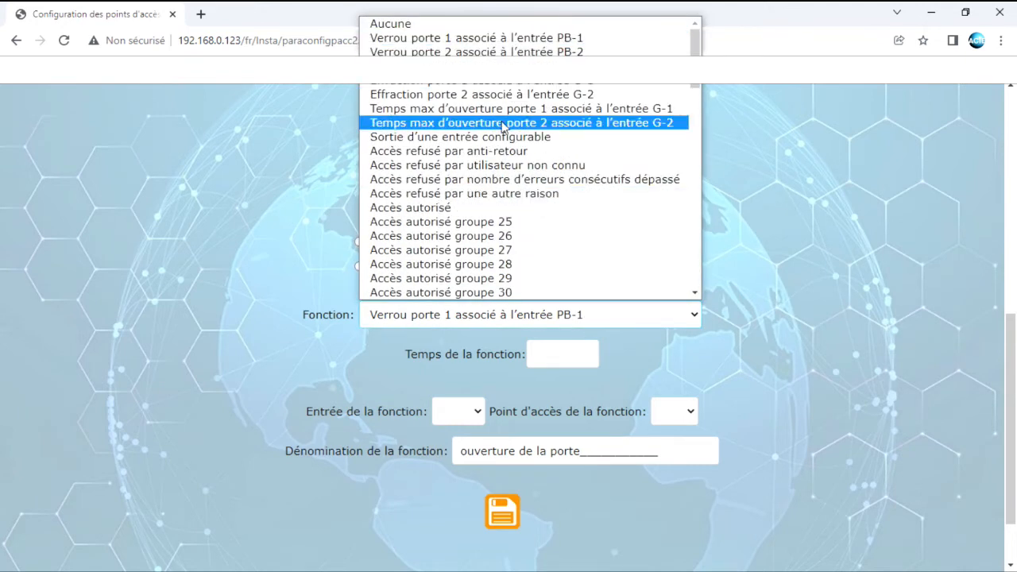
{"action": "left_click", "coordinate": [455, 44]}
{"action": "scroll", "coordinate": [531, 419], "scroll_direction": "down", "scroll_amount": 1}
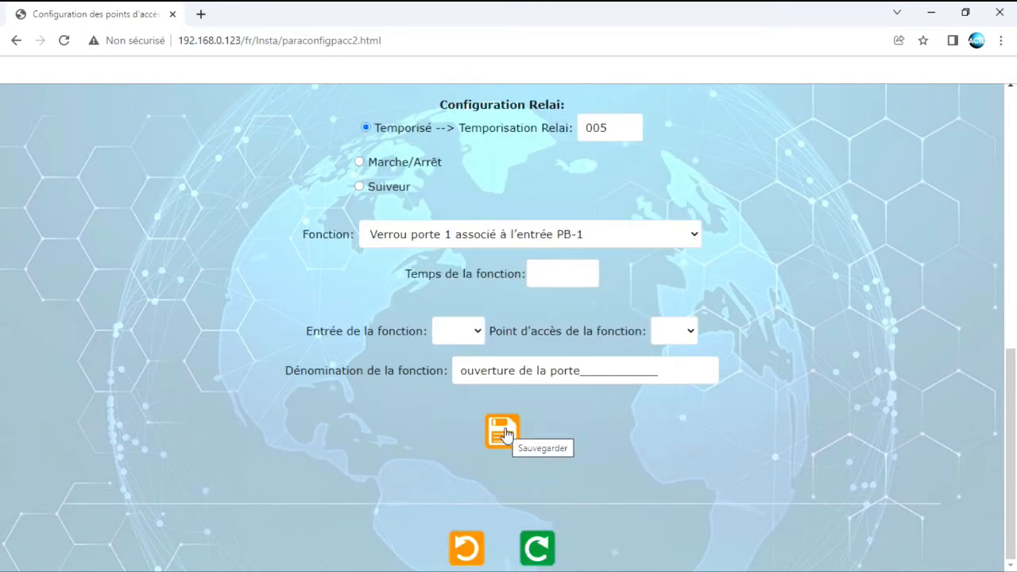
{"action": "scroll", "coordinate": [603, 206], "scroll_direction": "up", "scroll_amount": 6}
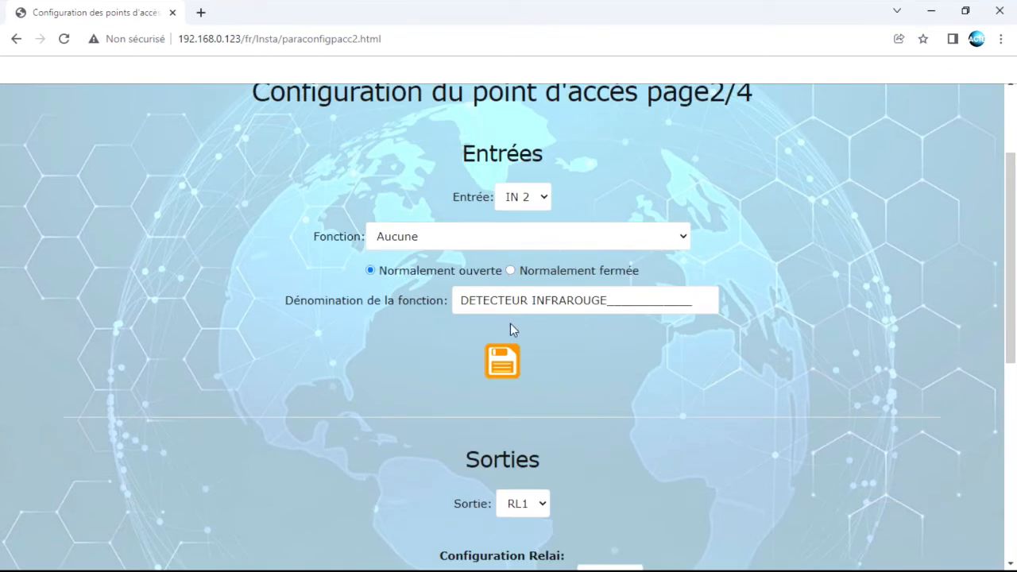
{"action": "scroll", "coordinate": [632, 366], "scroll_direction": "down", "scroll_amount": 1}
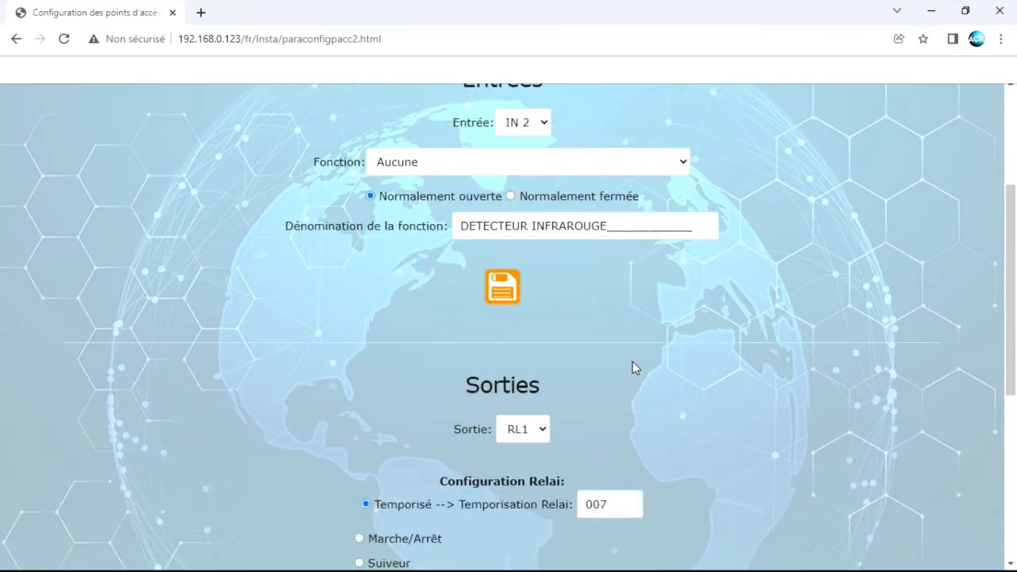
{"action": "scroll", "coordinate": [518, 297], "scroll_direction": "up", "scroll_amount": 1}
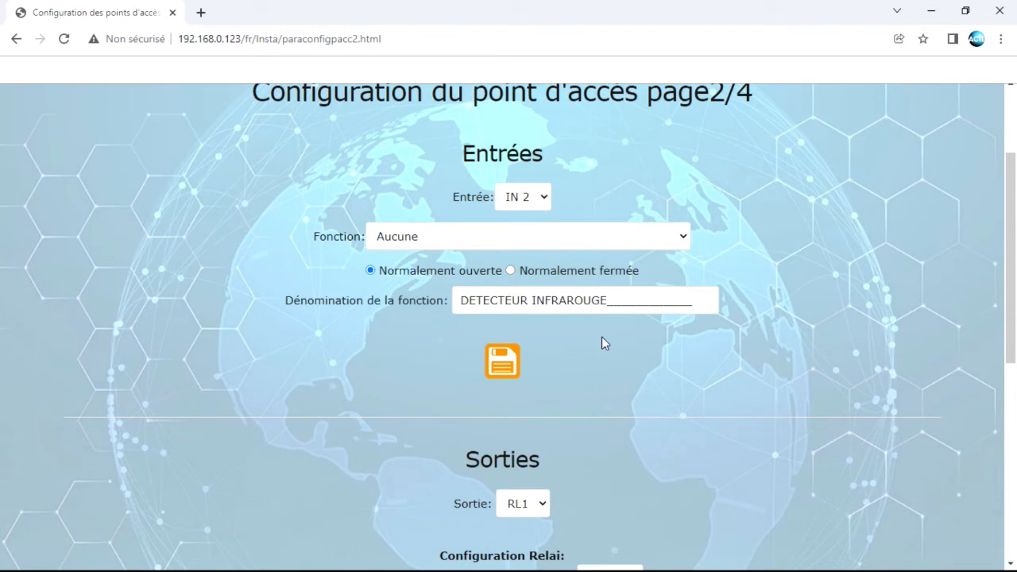
{"action": "scroll", "coordinate": [604, 342], "scroll_direction": "down", "scroll_amount": 4}
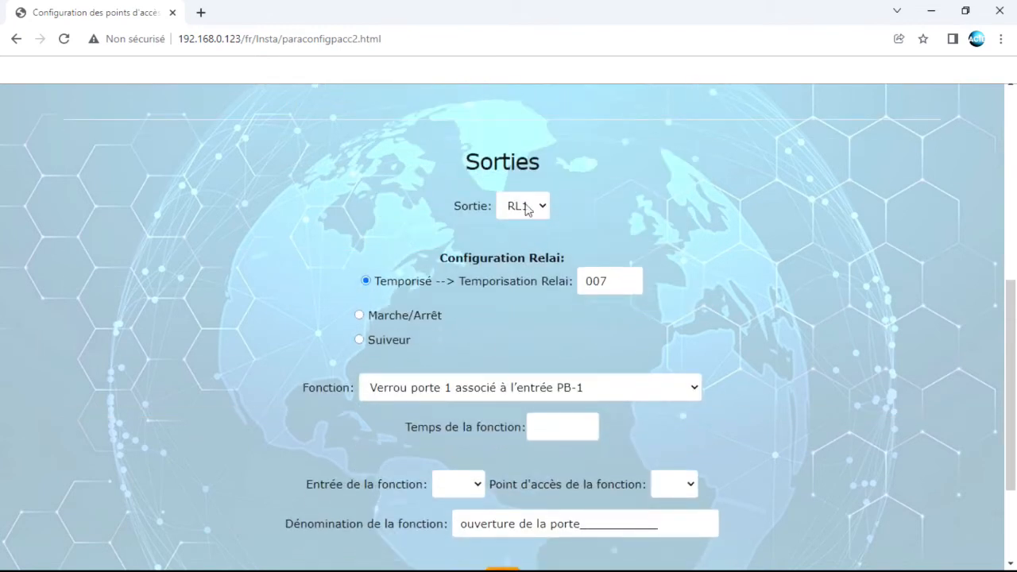
Select relay RL4 and set its function to Sortie d'une entrée configurable
{"action": "left_click", "coordinate": [524, 208]}
{"action": "left_click", "coordinate": [520, 270]}
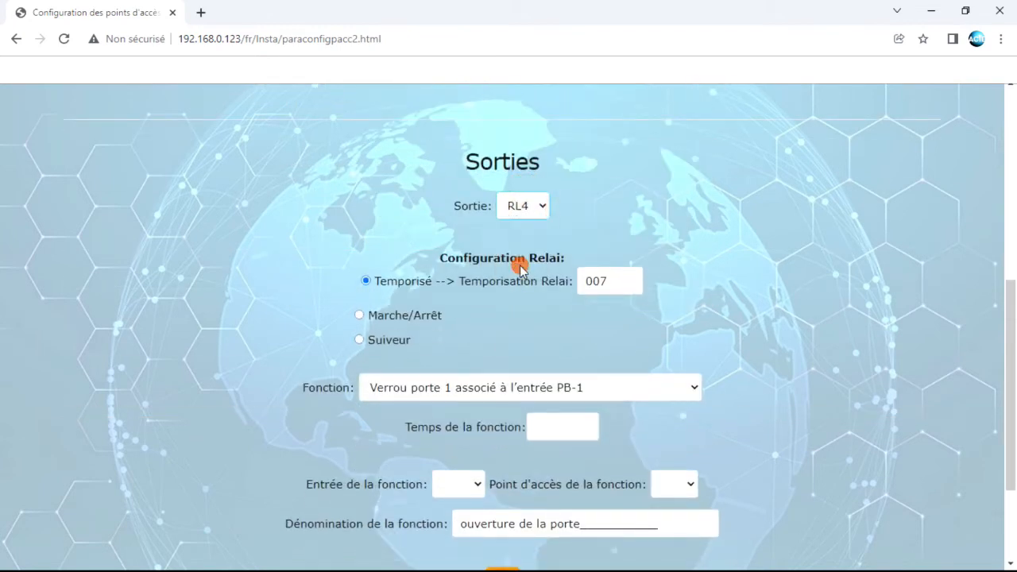
{"action": "scroll", "coordinate": [632, 311], "scroll_direction": "down", "scroll_amount": 6}
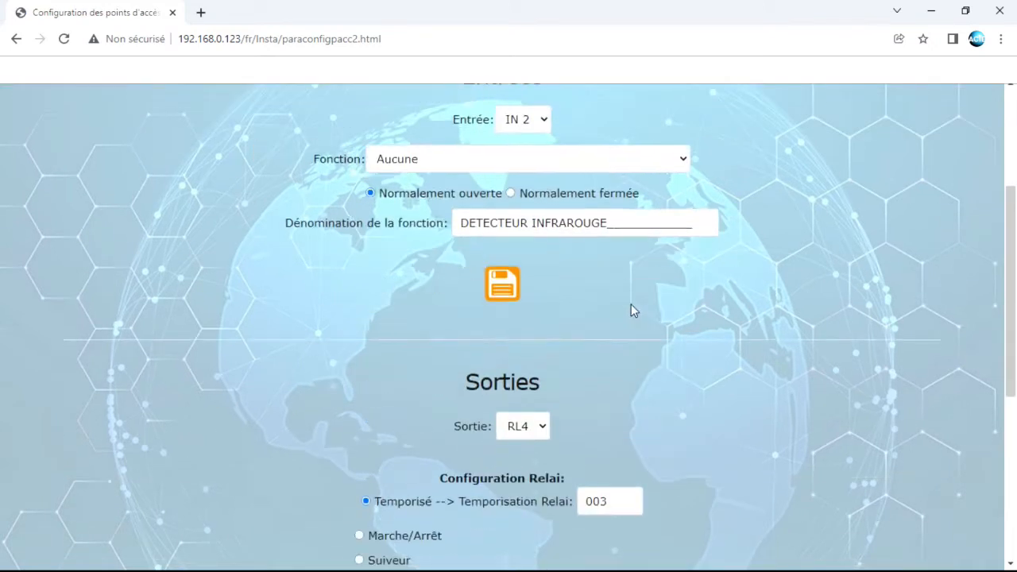
{"action": "scroll", "coordinate": [631, 310], "scroll_direction": "down", "scroll_amount": 1}
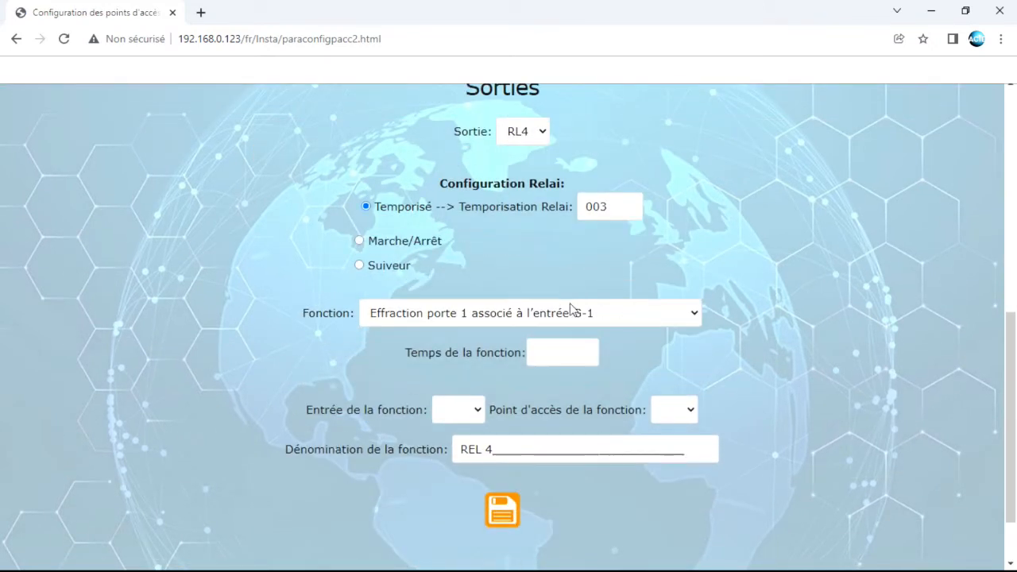
{"action": "left_click", "coordinate": [541, 313]}
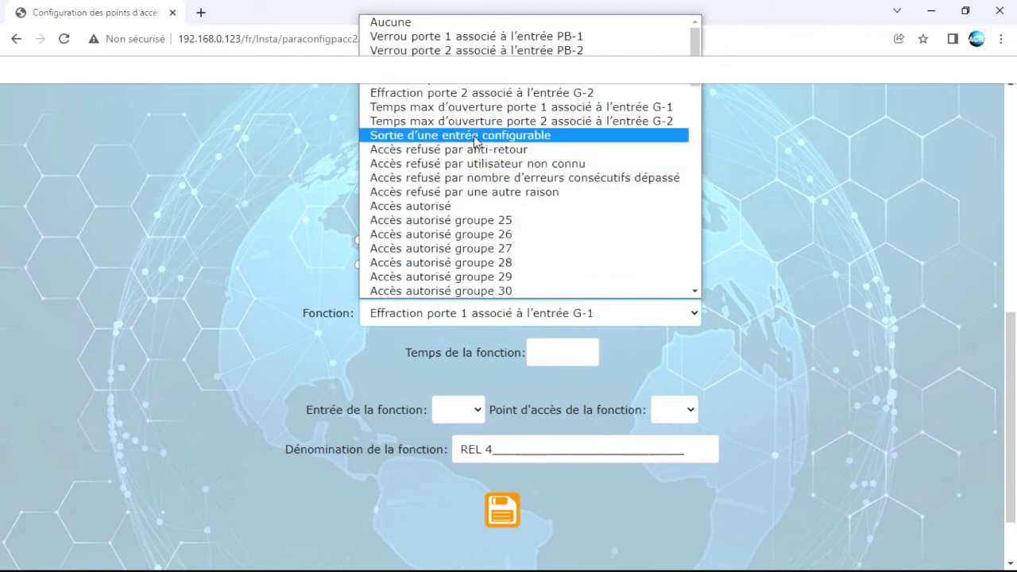
{"action": "left_click", "coordinate": [476, 139]}
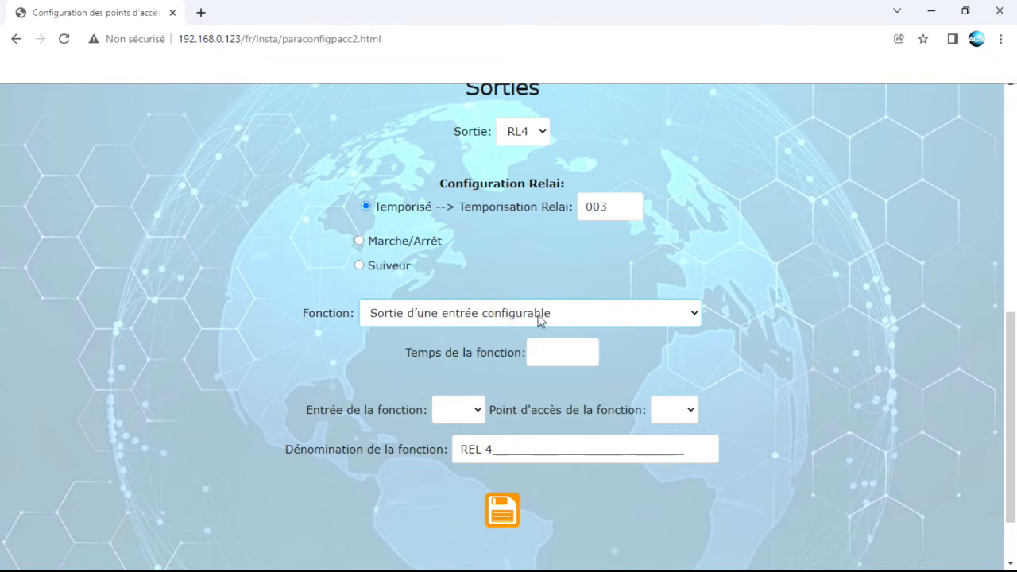
Drive RL4 from input IN2 on access point 1 and start renaming it CARILL
{"action": "left_click", "coordinate": [477, 411]}
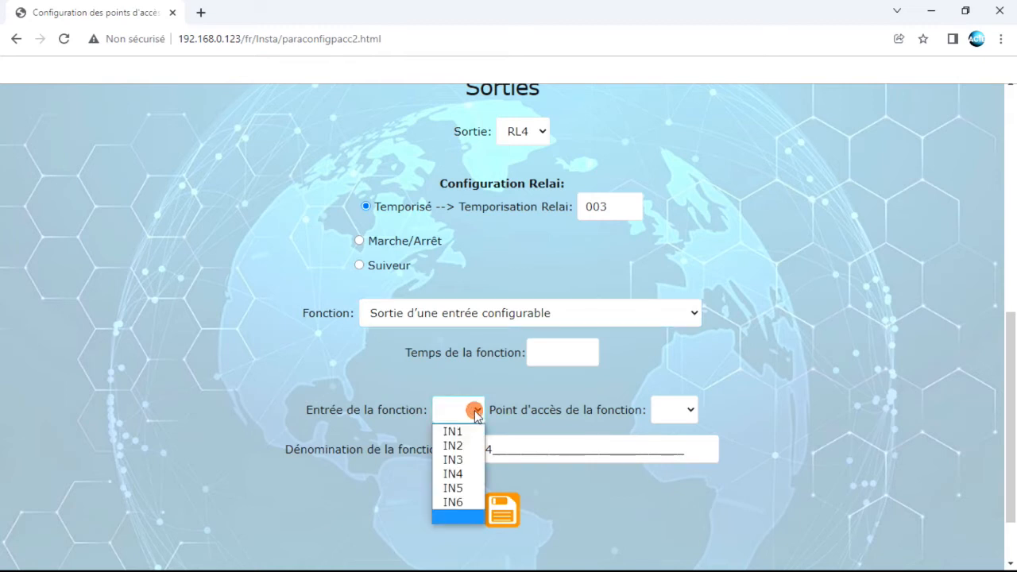
{"action": "left_click", "coordinate": [457, 446]}
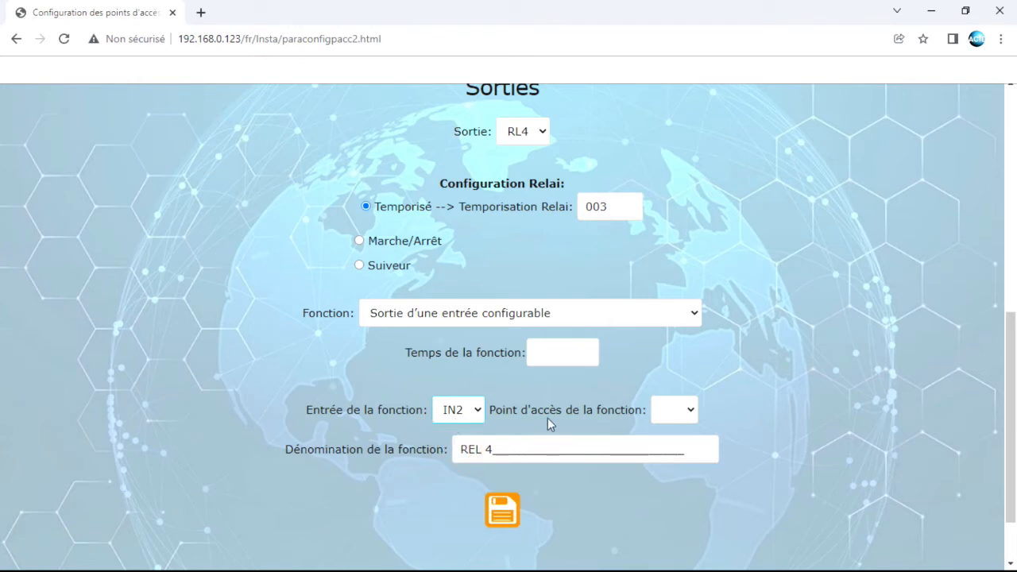
{"action": "left_click", "coordinate": [675, 410]}
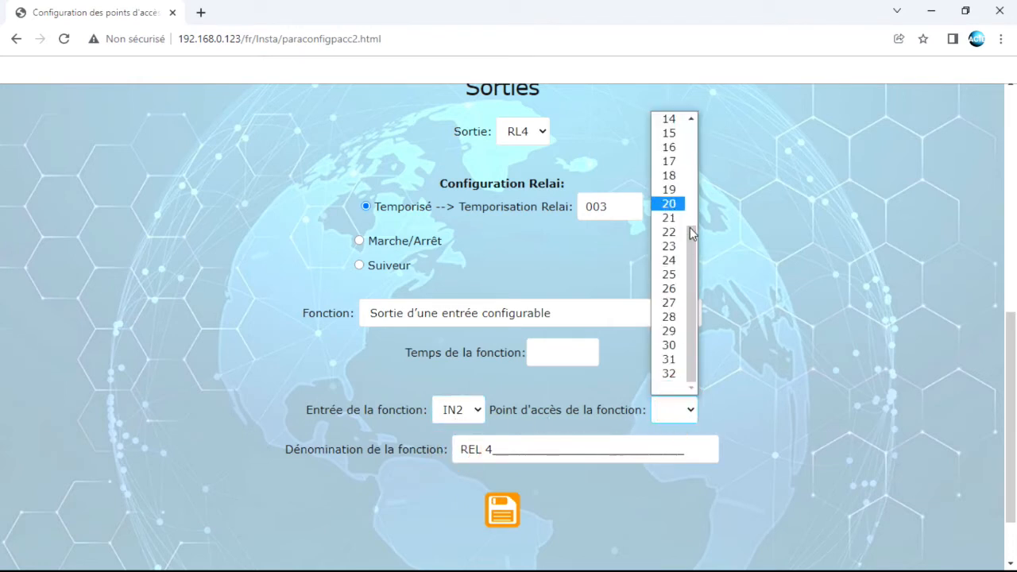
{"action": "left_click_drag", "start_coordinate": [691, 232], "coordinate": [693, 117]}
{"action": "left_click", "coordinate": [665, 118]}
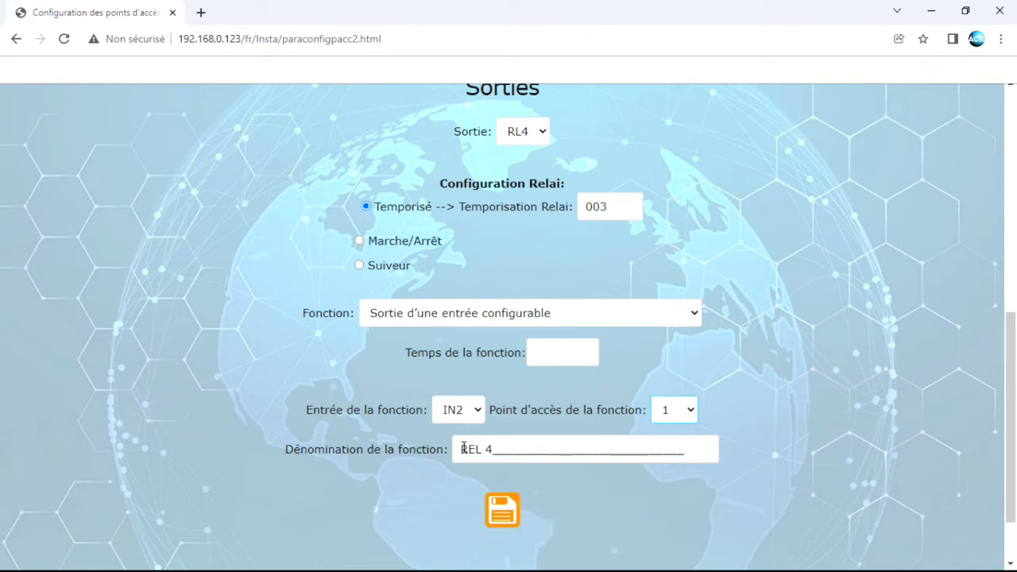
{"action": "left_click_drag", "start_coordinate": [462, 449], "coordinate": [680, 454]}
{"action": "type", "text": "ca"}
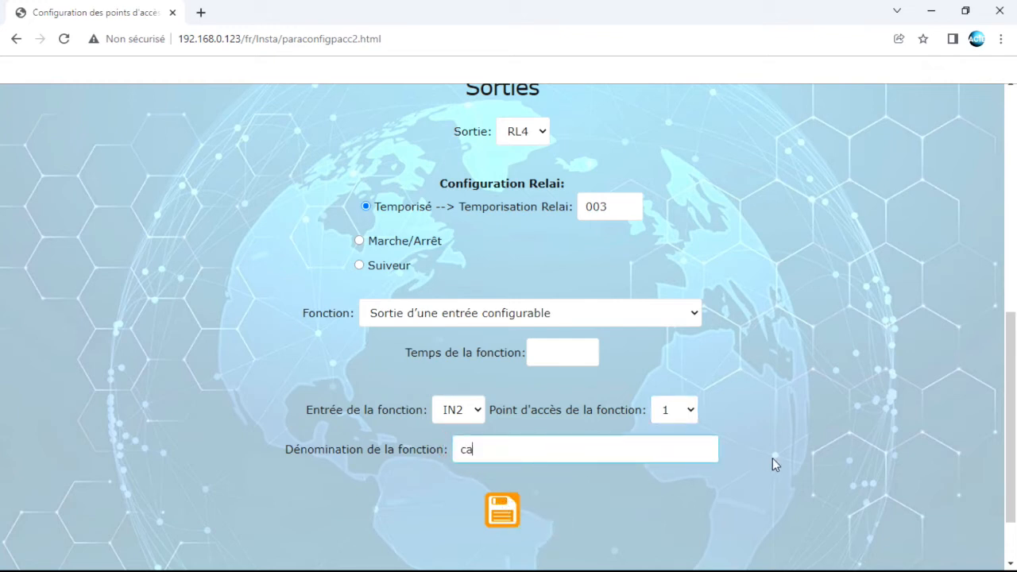
{"action": "type", "text": "CARILLON"}
Save RL4, then give relay RL2 door 1 max open time for G-1 with time 30 and save
{"action": "left_click", "coordinate": [502, 511]}
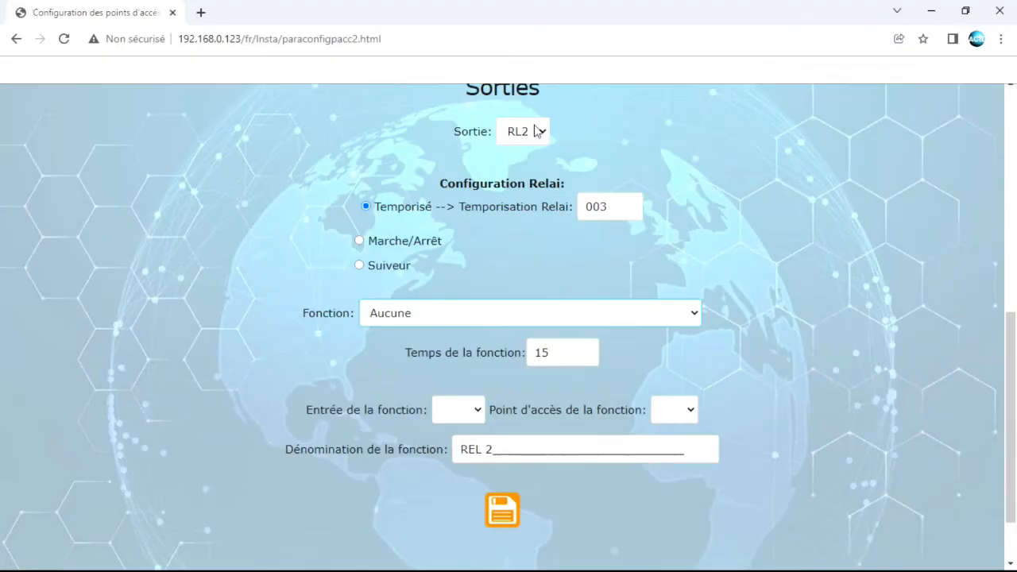
{"action": "left_click", "coordinate": [562, 320]}
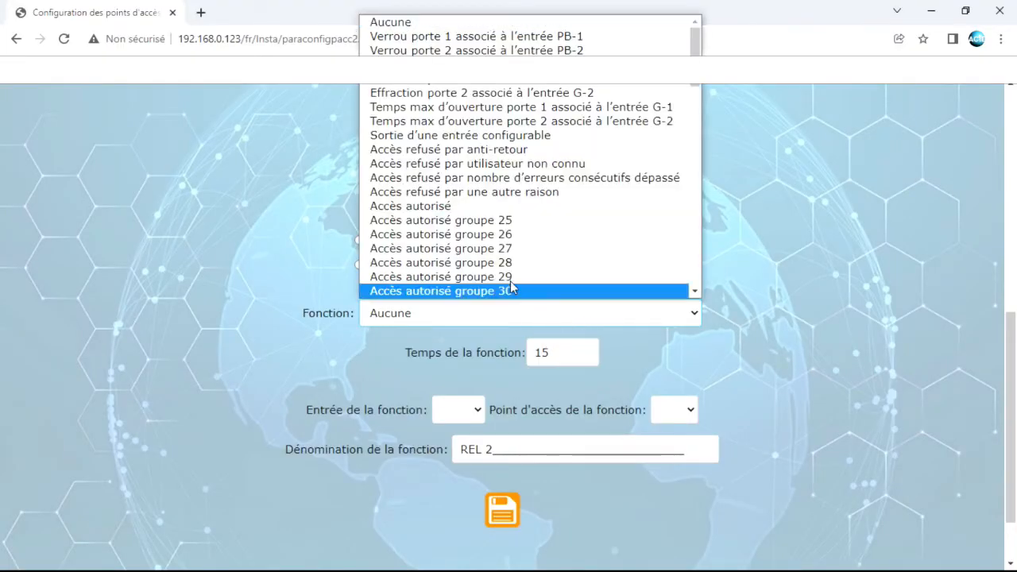
{"action": "left_click", "coordinate": [475, 107]}
{"action": "double_click", "coordinate": [568, 352]}
{"action": "type", "text": "30"}
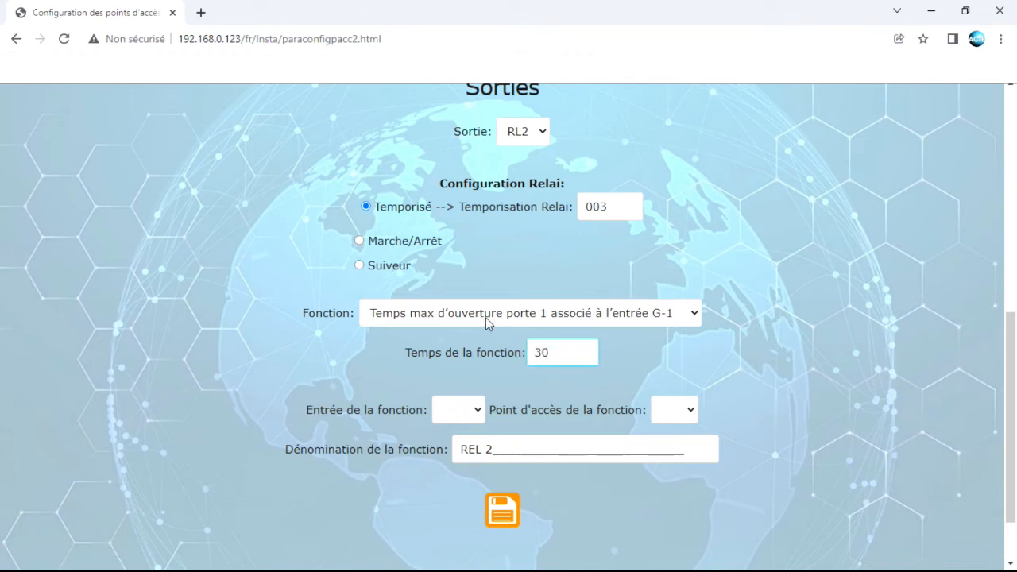
{"action": "left_click", "coordinate": [504, 510]}
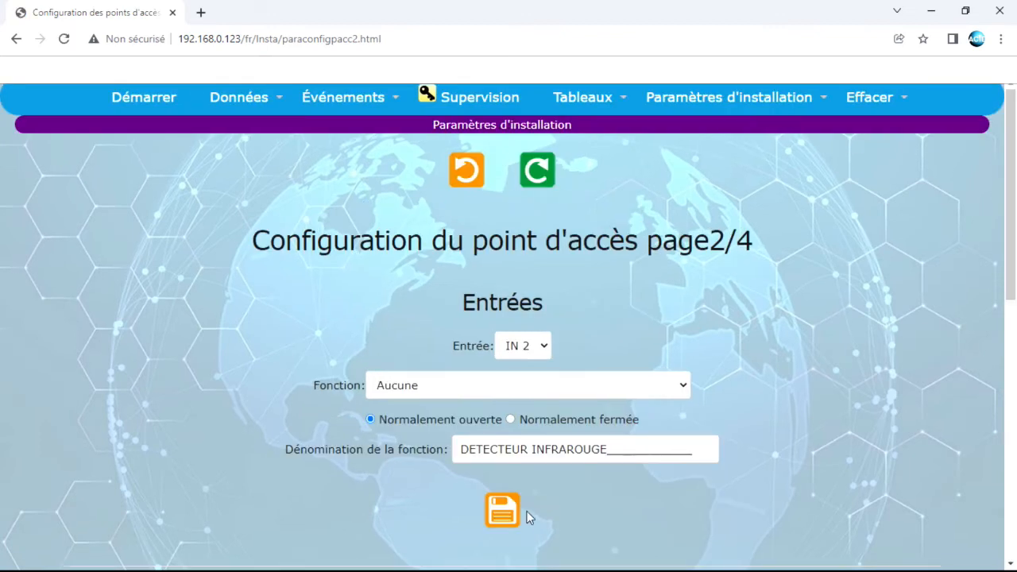
Display the saved settings of relay RL1
{"action": "scroll", "coordinate": [645, 429], "scroll_direction": "down", "scroll_amount": 6}
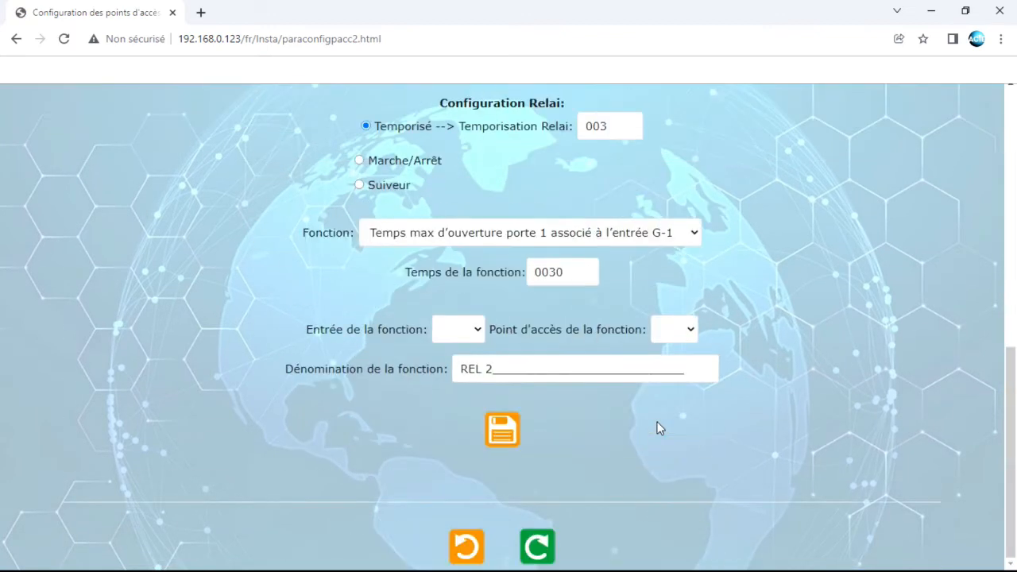
{"action": "scroll", "coordinate": [657, 428], "scroll_direction": "up", "scroll_amount": 1}
{"action": "left_click", "coordinate": [527, 202]}
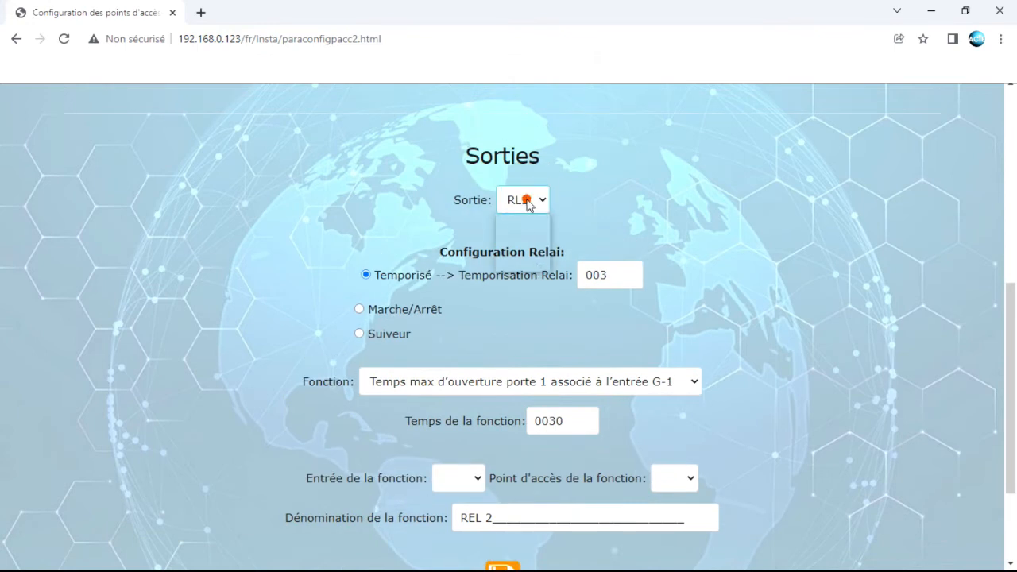
{"action": "left_click", "coordinate": [517, 223]}
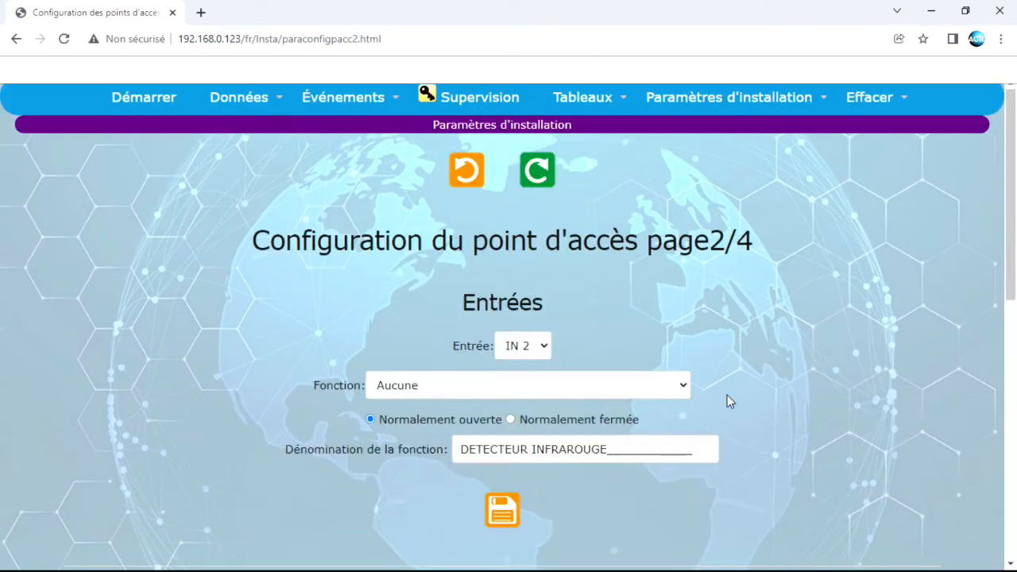
{"action": "scroll", "coordinate": [727, 398], "scroll_direction": "down", "scroll_amount": 2}
{"action": "scroll", "coordinate": [727, 401], "scroll_direction": "down", "scroll_amount": 6}
{"action": "scroll", "coordinate": [636, 393], "scroll_direction": "up", "scroll_amount": 1}
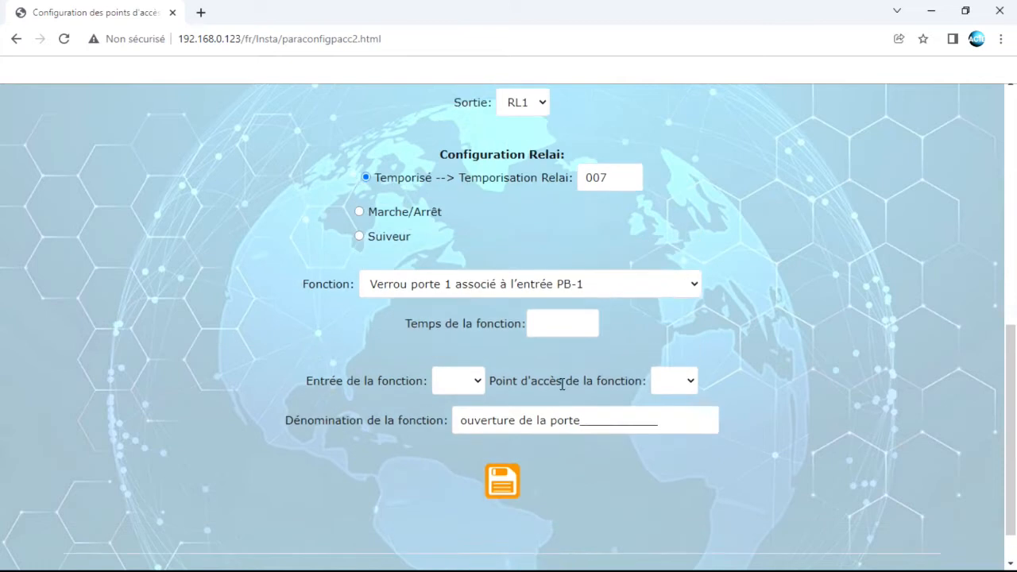
{"action": "scroll", "coordinate": [556, 333], "scroll_direction": "up", "scroll_amount": 3}
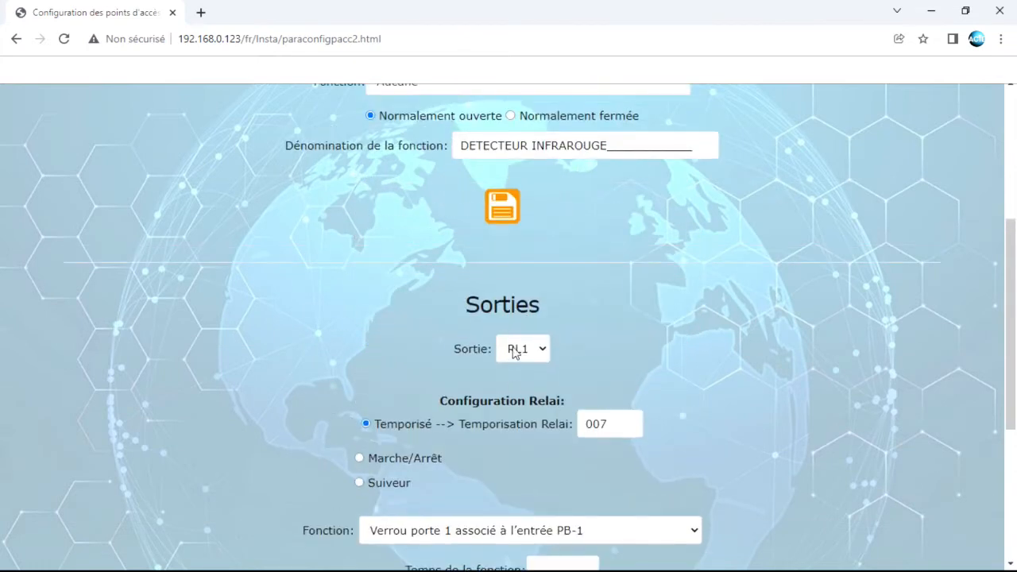
Check that relay RL2 kept its function time of 0030
{"action": "left_click", "coordinate": [515, 348]}
{"action": "left_click", "coordinate": [517, 384]}
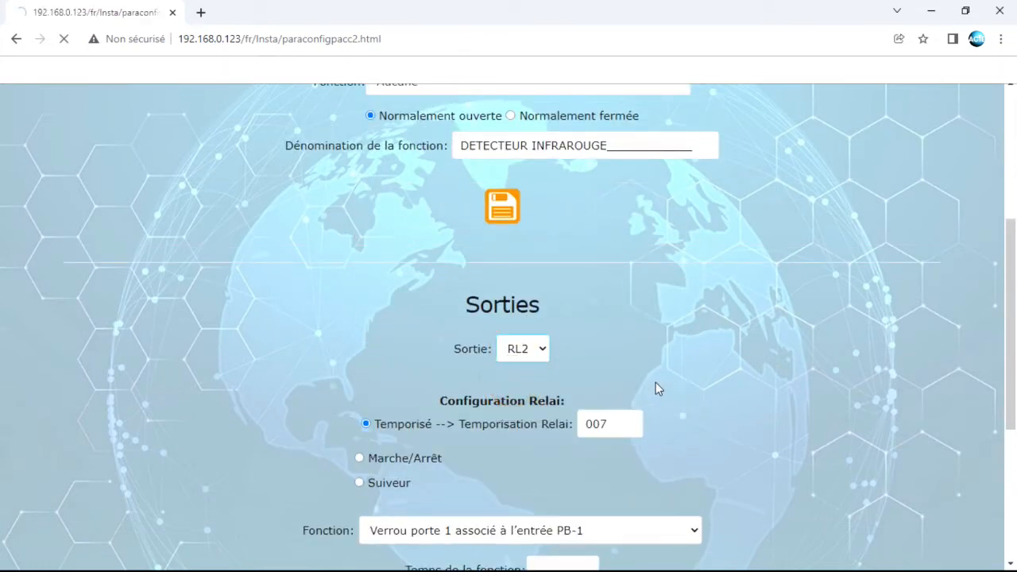
{"action": "scroll", "coordinate": [703, 383], "scroll_direction": "down", "scroll_amount": 7}
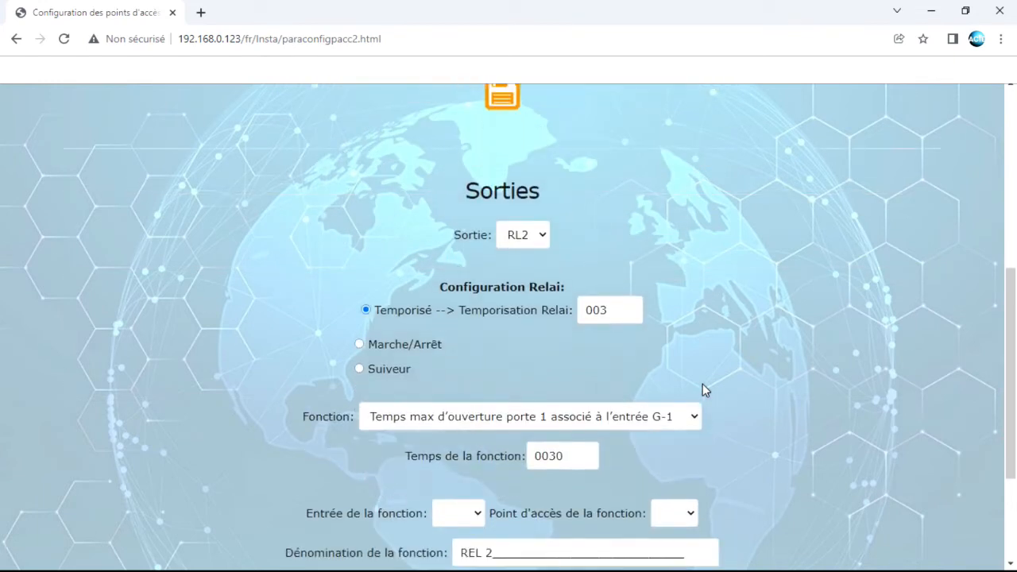
{"action": "scroll", "coordinate": [702, 383], "scroll_direction": "up", "scroll_amount": 1}
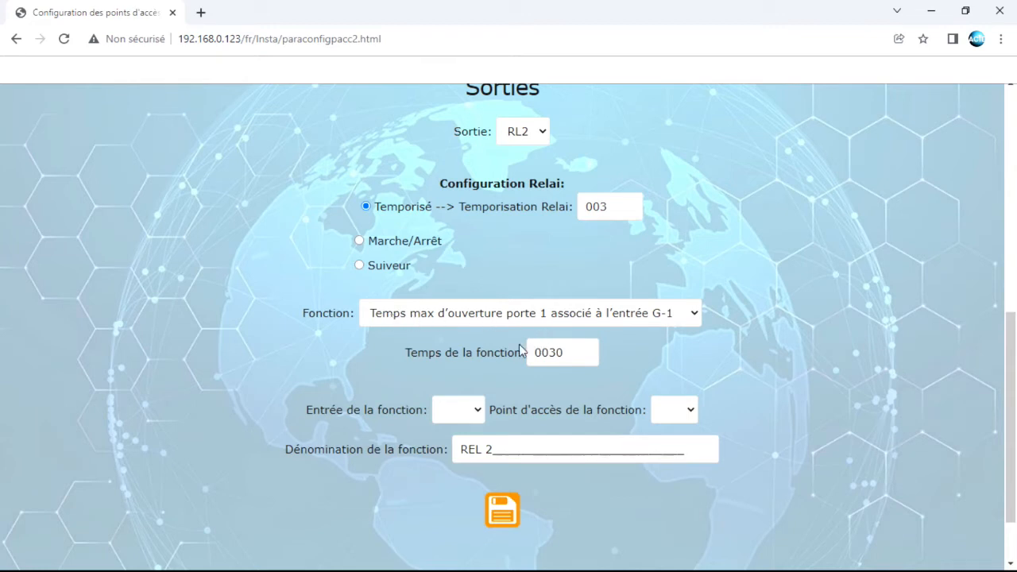
{"action": "double_click", "coordinate": [568, 353]}
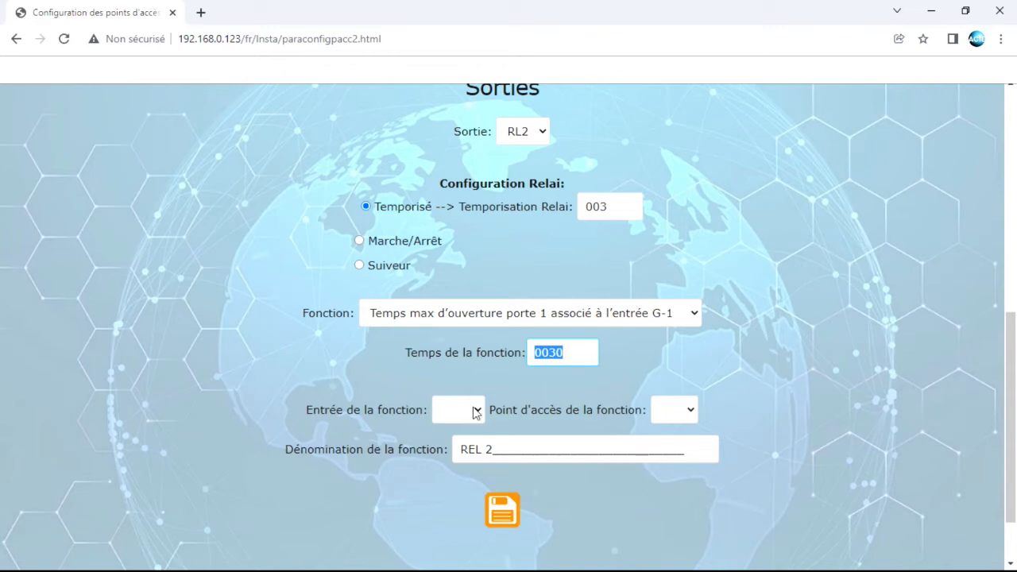
Display relay RL4, the CARILLON chime driven by input IN2
{"action": "scroll", "coordinate": [511, 290], "scroll_direction": "up", "scroll_amount": 1}
{"action": "left_click", "coordinate": [524, 205]}
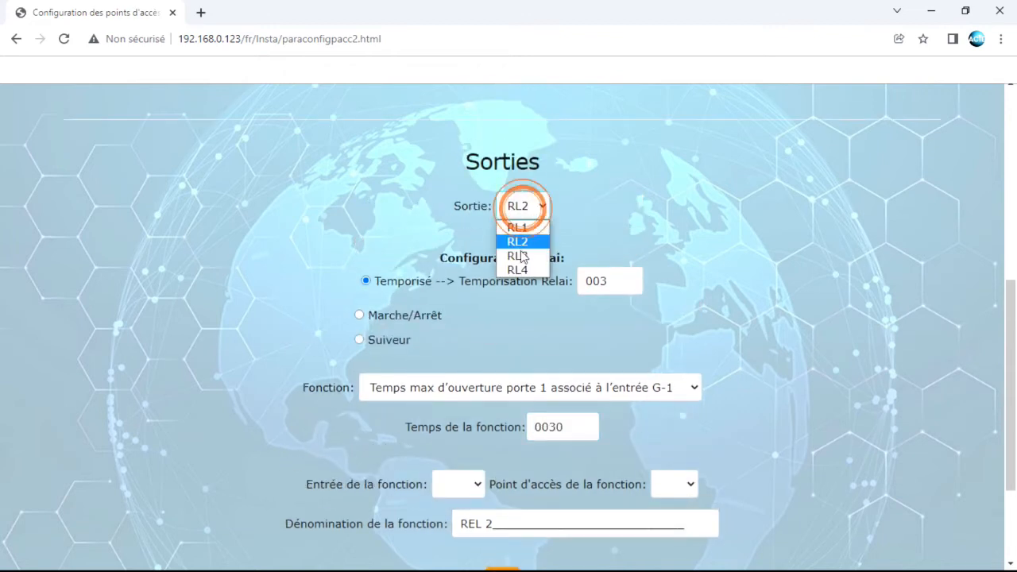
{"action": "left_click", "coordinate": [520, 270]}
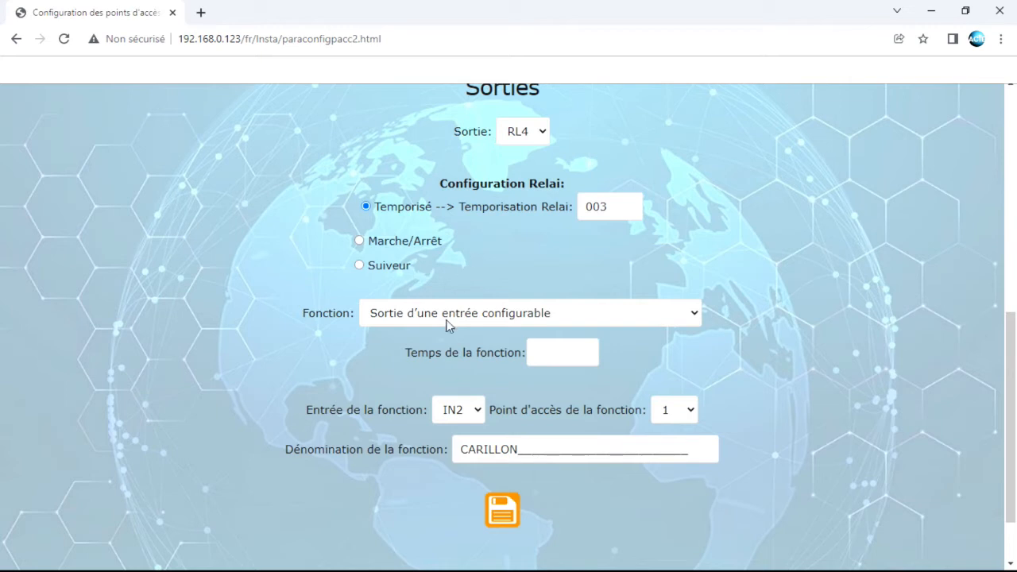
{"action": "scroll", "coordinate": [472, 317], "scroll_direction": "up", "scroll_amount": 5}
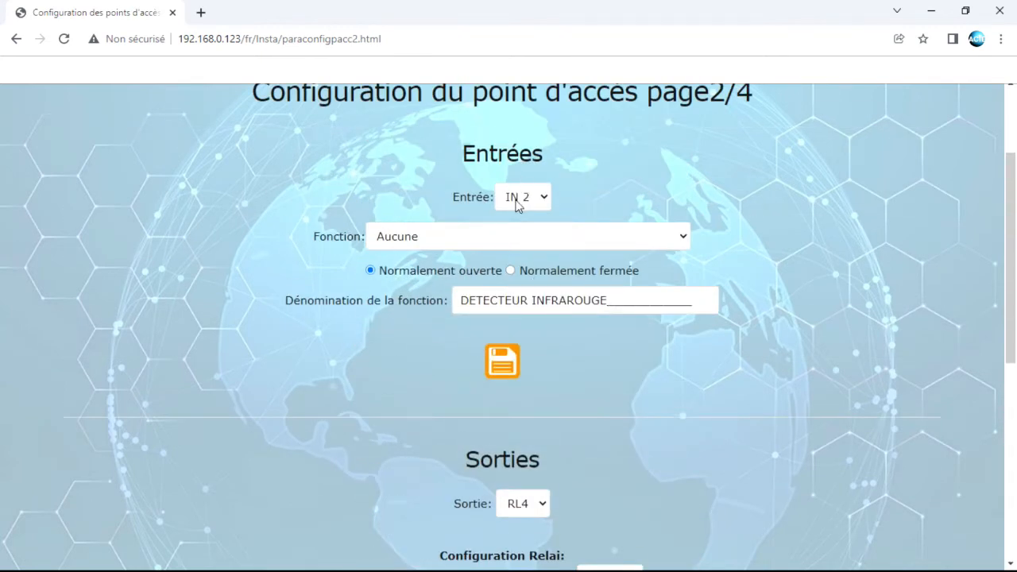
{"action": "scroll", "coordinate": [724, 446], "scroll_direction": "down", "scroll_amount": 6}
Go to page 3/4, leave PUSH notification 1 empty, and continue to page 4/4
{"action": "left_click", "coordinate": [537, 546]}
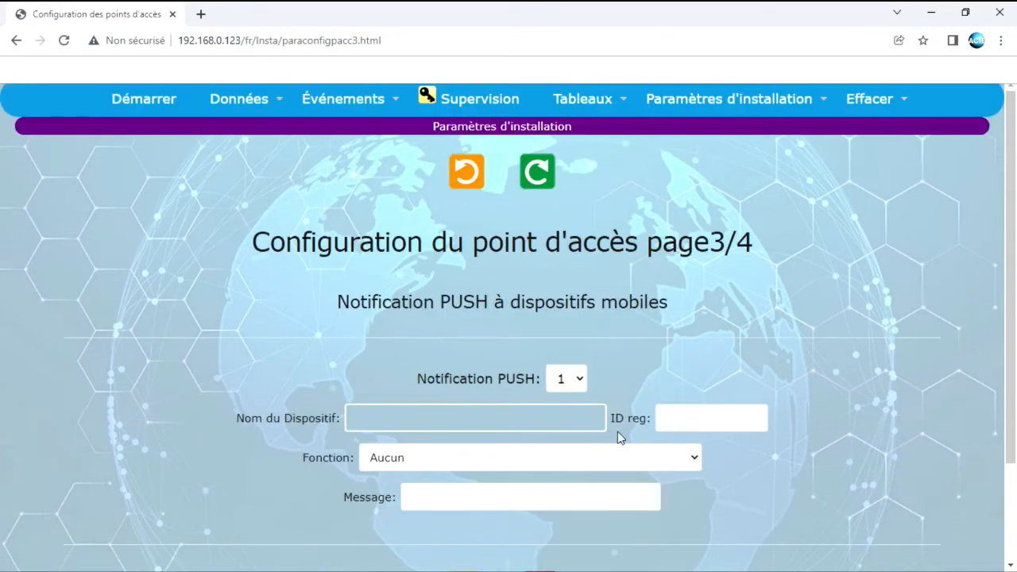
{"action": "scroll", "coordinate": [620, 437], "scroll_direction": "down", "scroll_amount": 2}
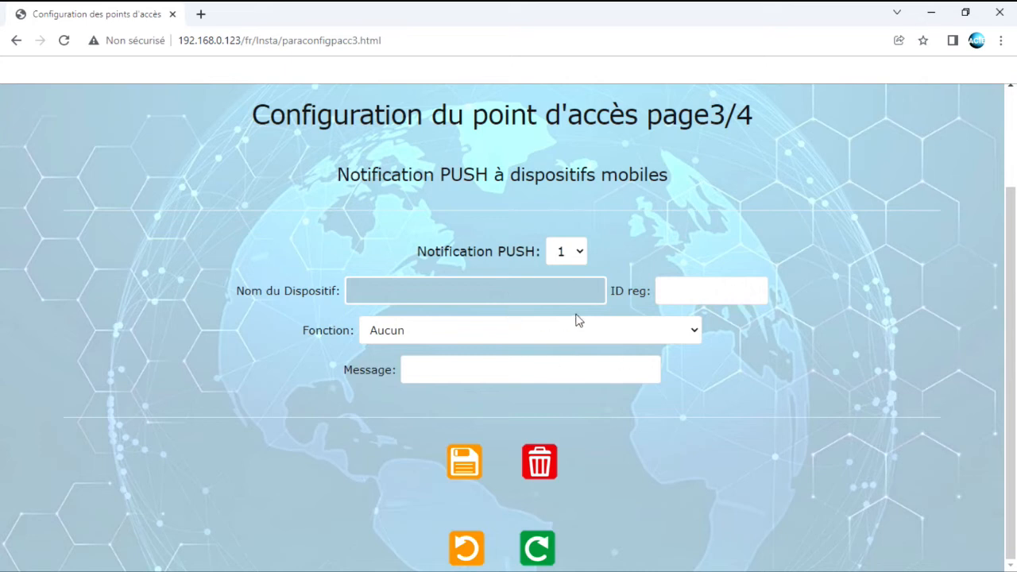
{"action": "left_click", "coordinate": [574, 251]}
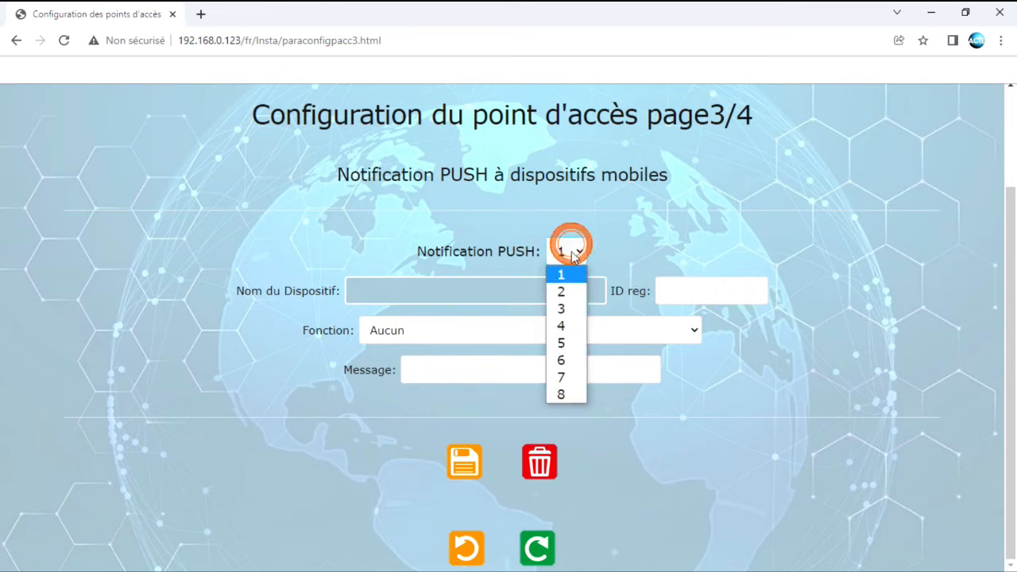
{"action": "left_click", "coordinate": [638, 230]}
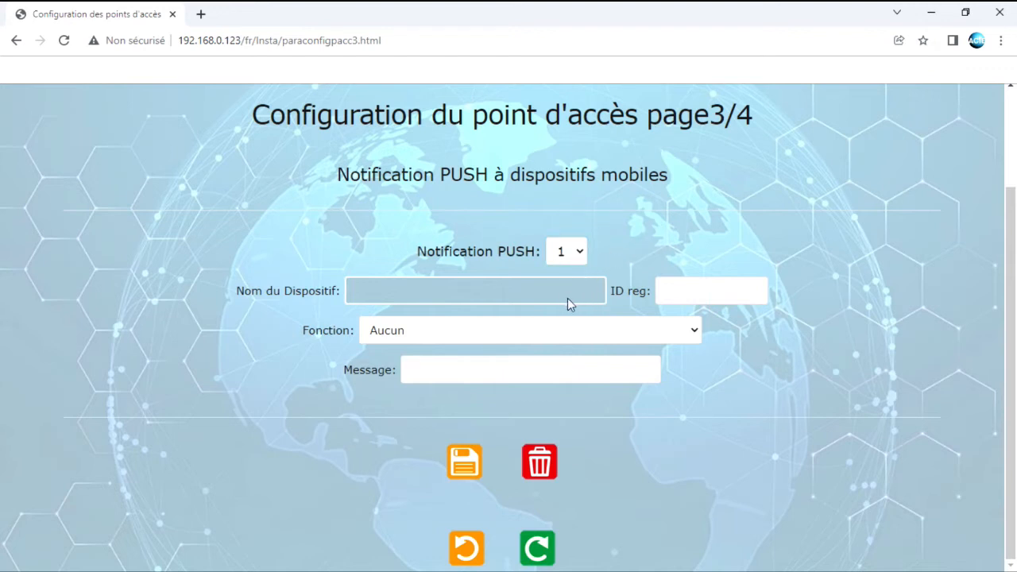
{"action": "left_click", "coordinate": [532, 546]}
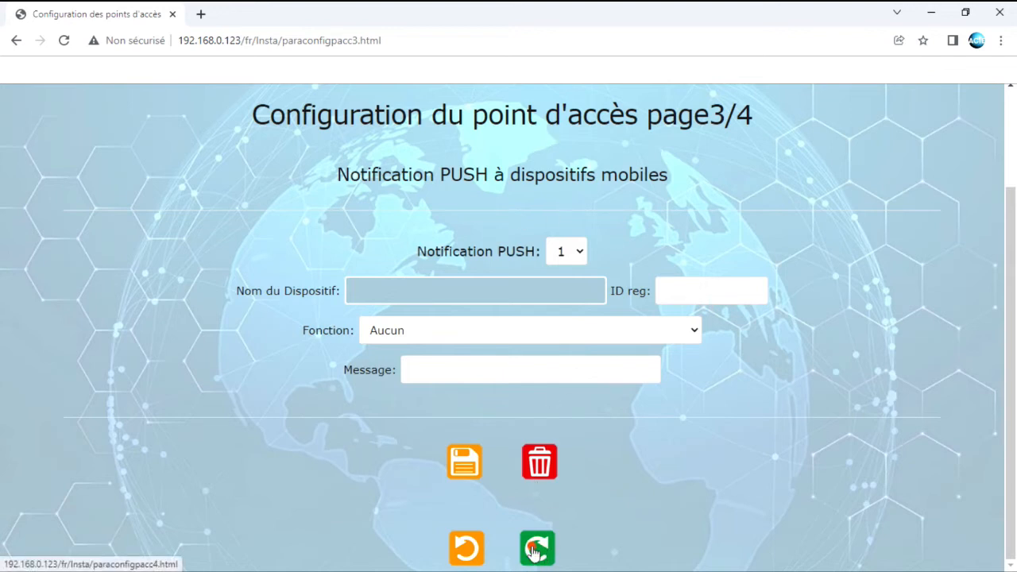
Leave e-mail notification 1 on page 4/4 empty, with no address, message or function
{"action": "scroll", "coordinate": [515, 256], "scroll_direction": "down", "scroll_amount": 2}
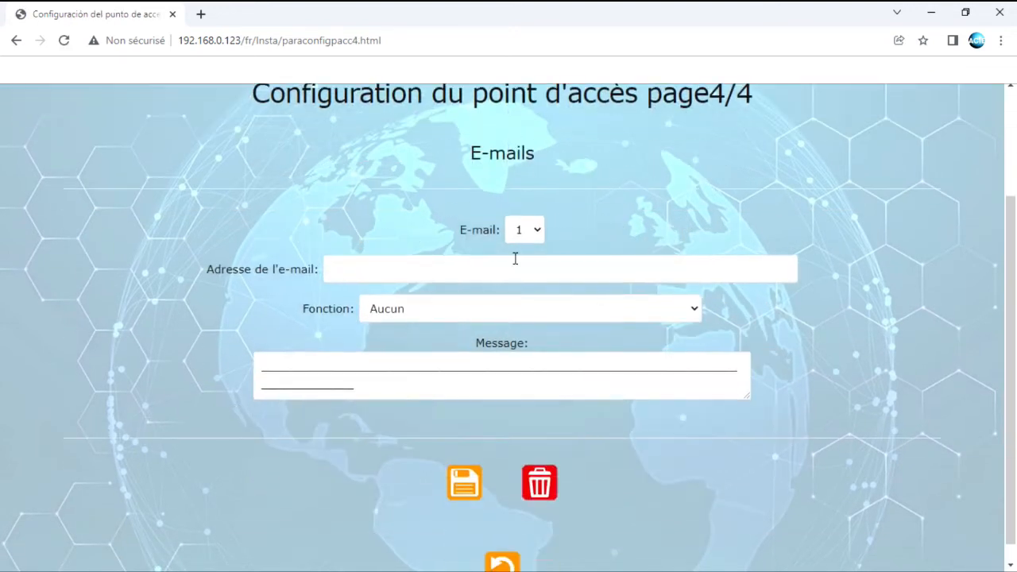
{"action": "left_click", "coordinate": [543, 229]}
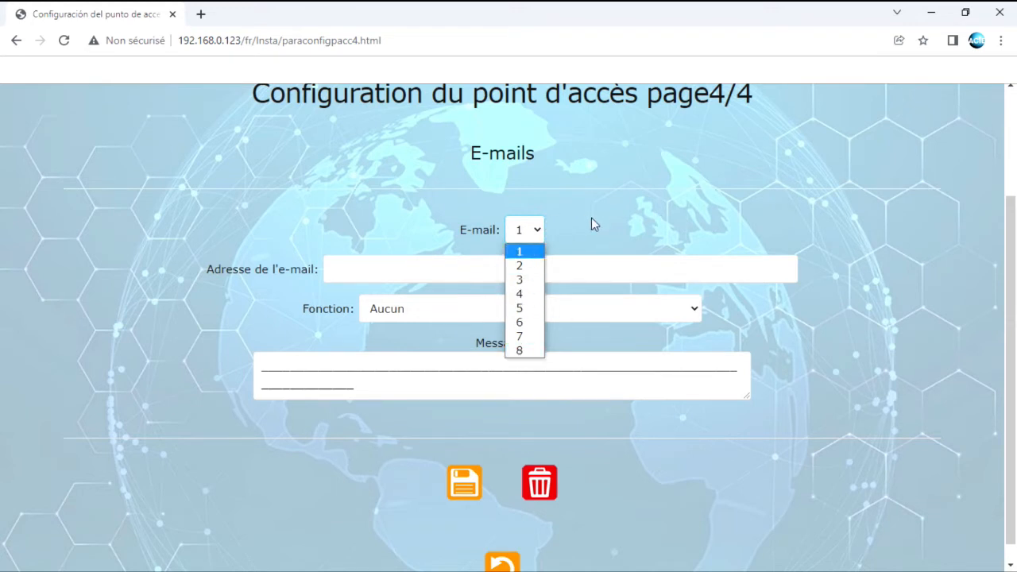
{"action": "left_click", "coordinate": [626, 462]}
{"action": "scroll", "coordinate": [576, 488], "scroll_direction": "down", "scroll_amount": 1}
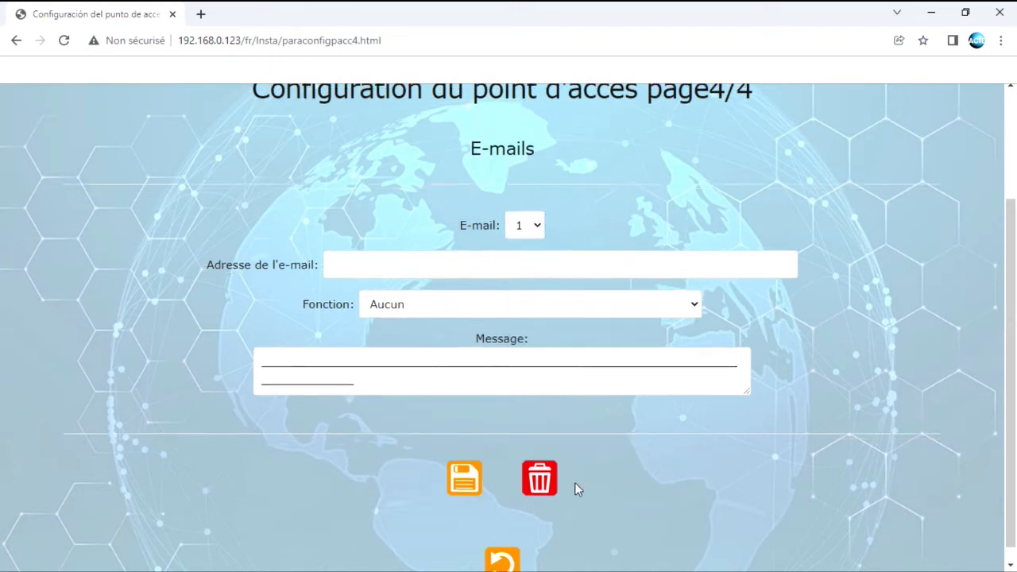
{"action": "scroll", "coordinate": [622, 499], "scroll_direction": "up", "scroll_amount": 1}
{"action": "scroll", "coordinate": [622, 499], "scroll_direction": "up", "scroll_amount": 1}
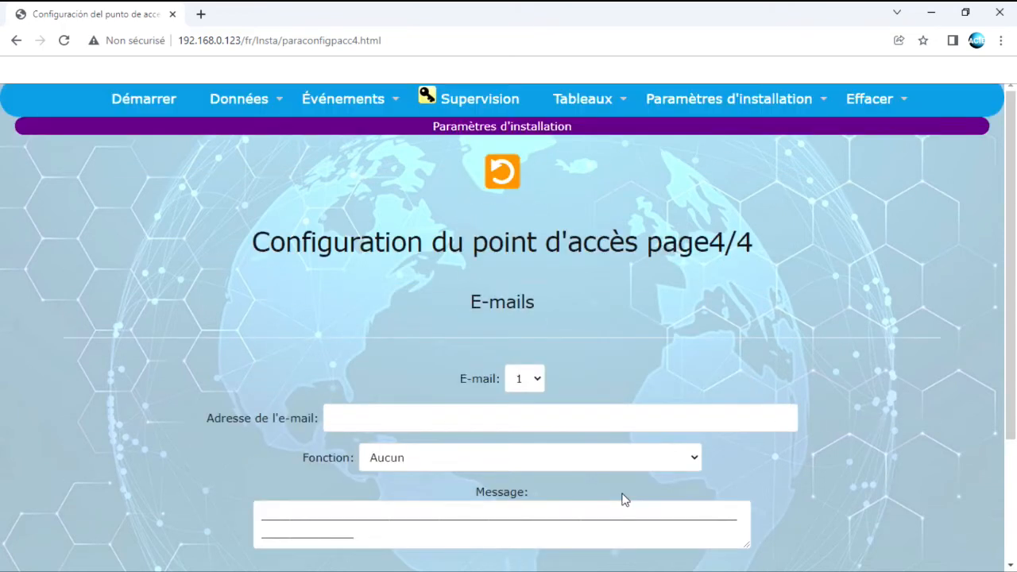
{"action": "scroll", "coordinate": [616, 486], "scroll_direction": "down", "scroll_amount": 2}
{"action": "scroll", "coordinate": [579, 506], "scroll_direction": "up", "scroll_amount": 2}
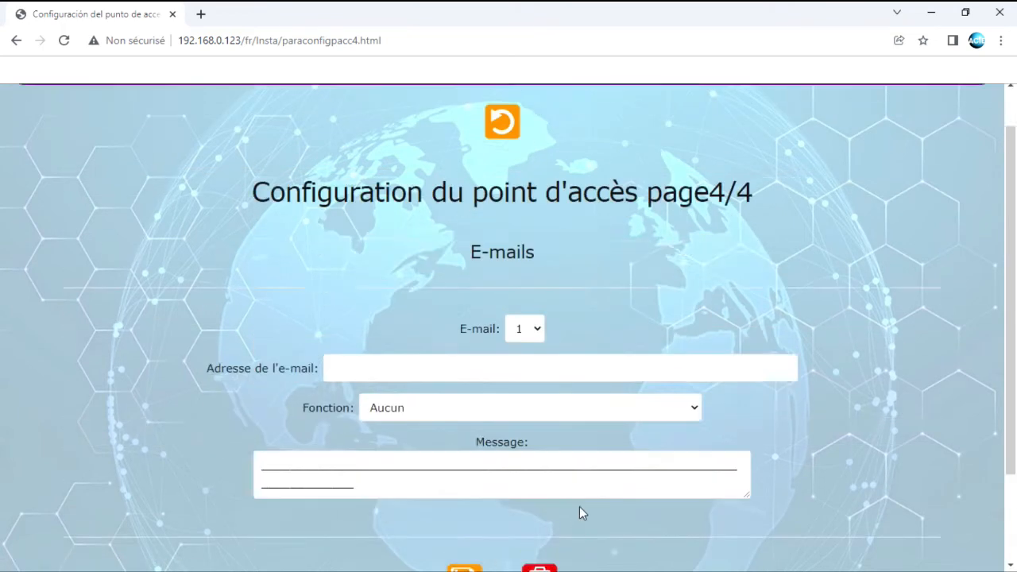
{"action": "mouse_move", "coordinate": [729, 98]}
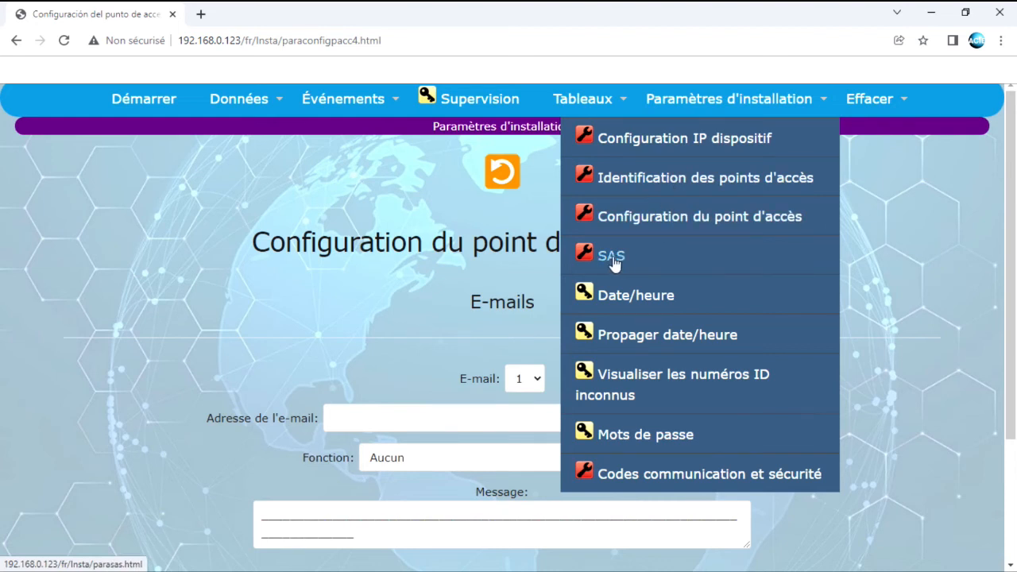
Open the Date/heure page showing NTP sync with europe.pool.ntp.org and time zone GMT+01
{"action": "left_click", "coordinate": [637, 300]}
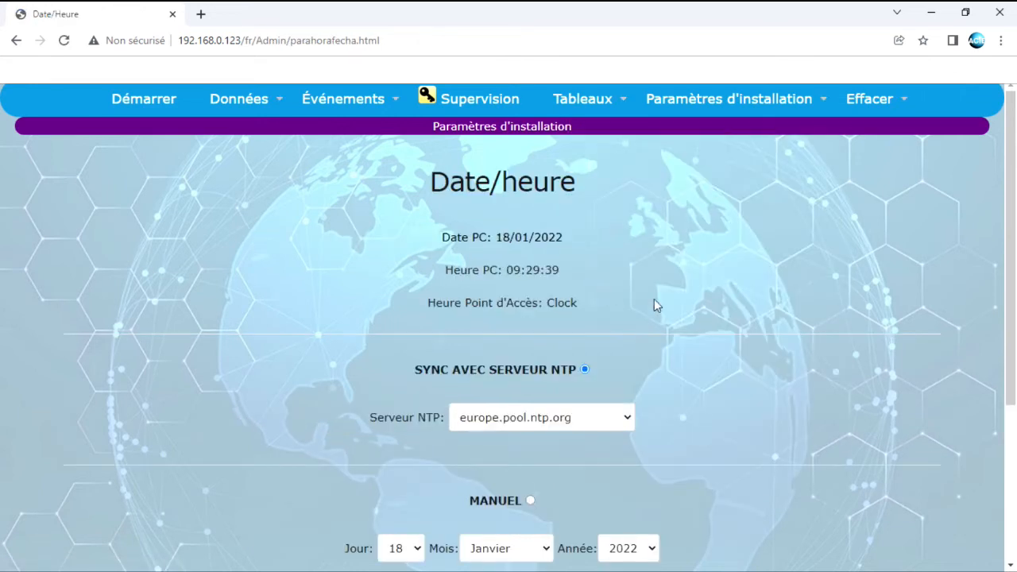
{"action": "scroll", "coordinate": [695, 315], "scroll_direction": "down", "scroll_amount": 3}
{"action": "scroll", "coordinate": [695, 314], "scroll_direction": "up", "scroll_amount": 2}
{"action": "scroll", "coordinate": [695, 314], "scroll_direction": "up", "scroll_amount": 1}
{"action": "scroll", "coordinate": [635, 341], "scroll_direction": "down", "scroll_amount": 1}
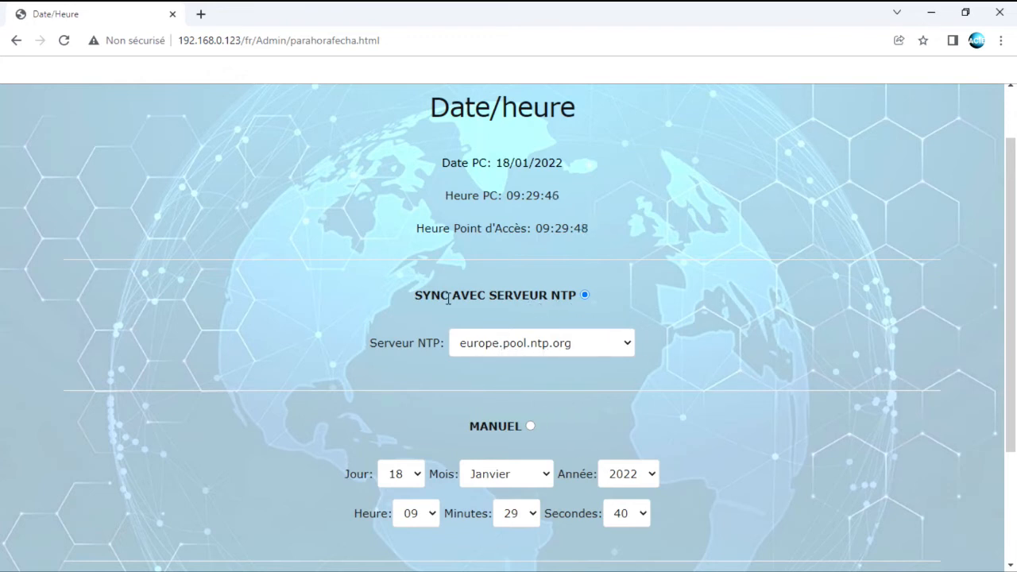
{"action": "left_click_drag", "start_coordinate": [419, 297], "coordinate": [580, 295]}
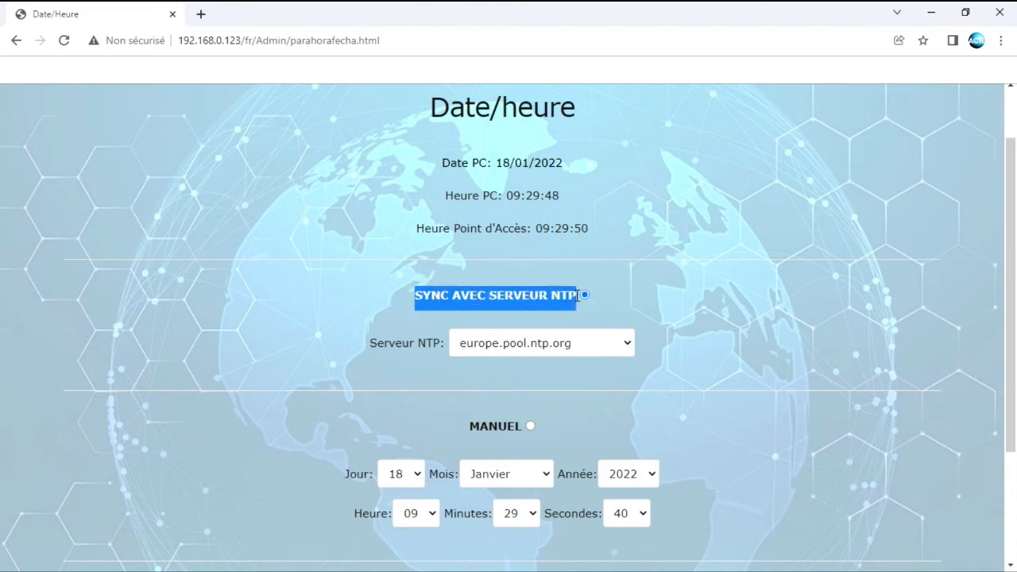
{"action": "left_click", "coordinate": [676, 297]}
{"action": "scroll", "coordinate": [686, 353], "scroll_direction": "down", "scroll_amount": 2}
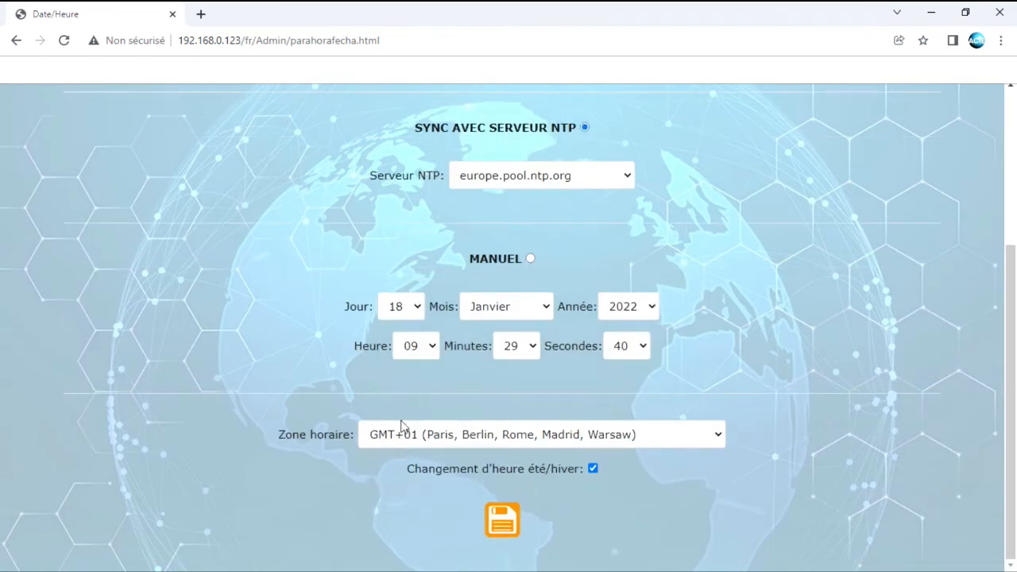
{"action": "scroll", "coordinate": [678, 354], "scroll_direction": "up", "scroll_amount": 3}
{"action": "left_click", "coordinate": [699, 108]}
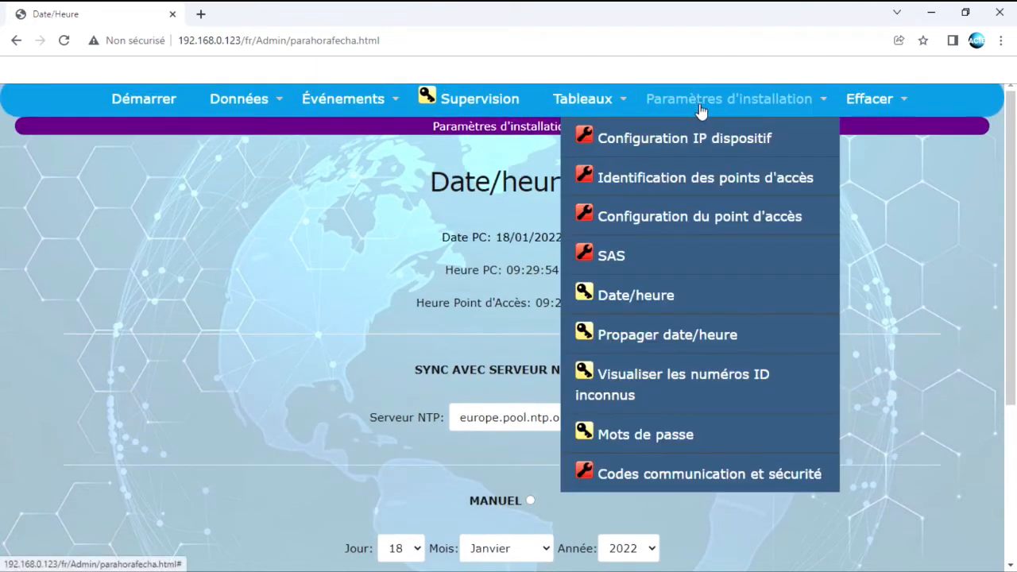
Enable display of unknown ID numbers, then go to the Mots de passe settings
{"action": "left_click", "coordinate": [656, 382]}
{"action": "left_click", "coordinate": [608, 238]}
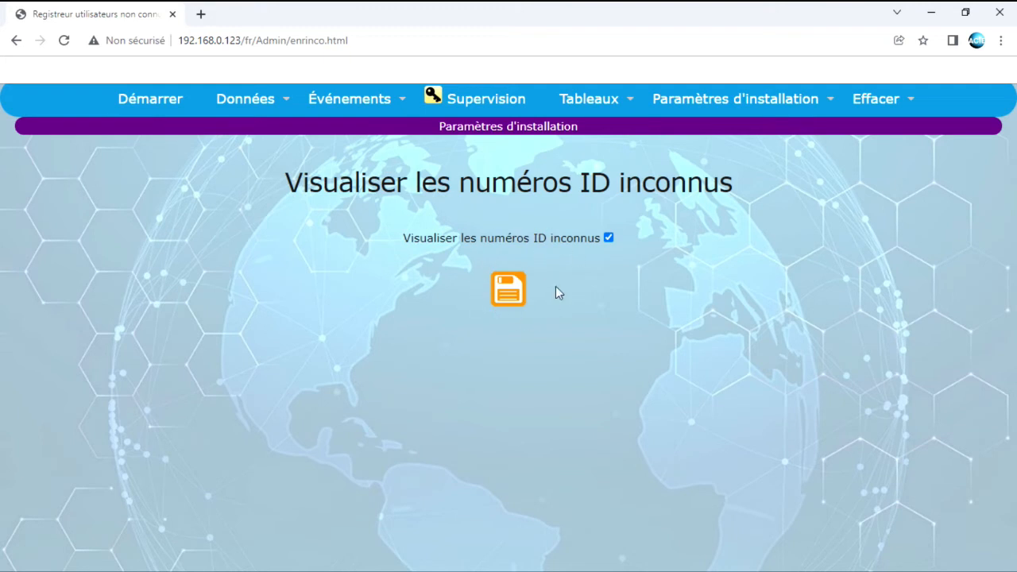
{"action": "mouse_move", "coordinate": [696, 105]}
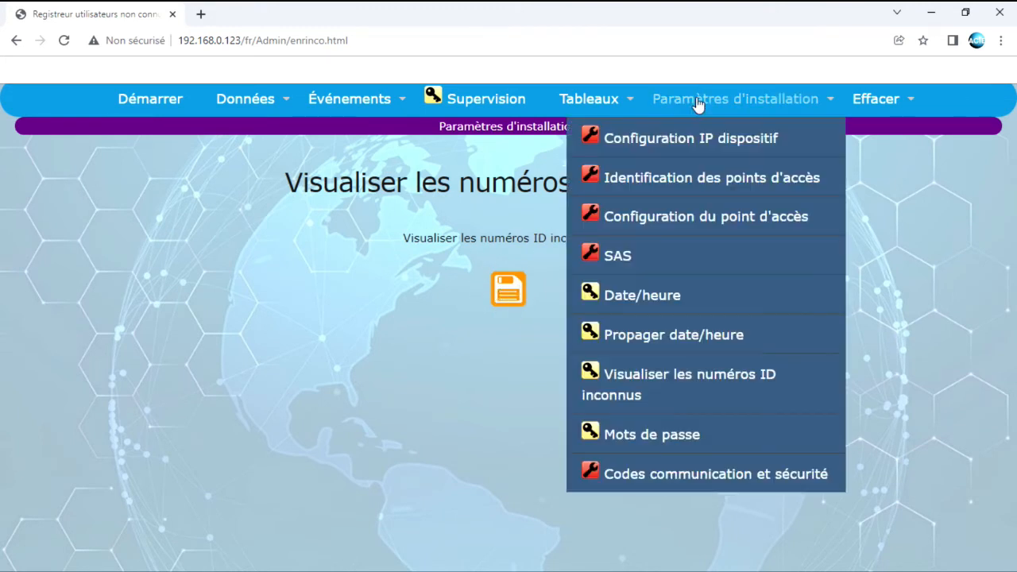
{"action": "left_click", "coordinate": [643, 436]}
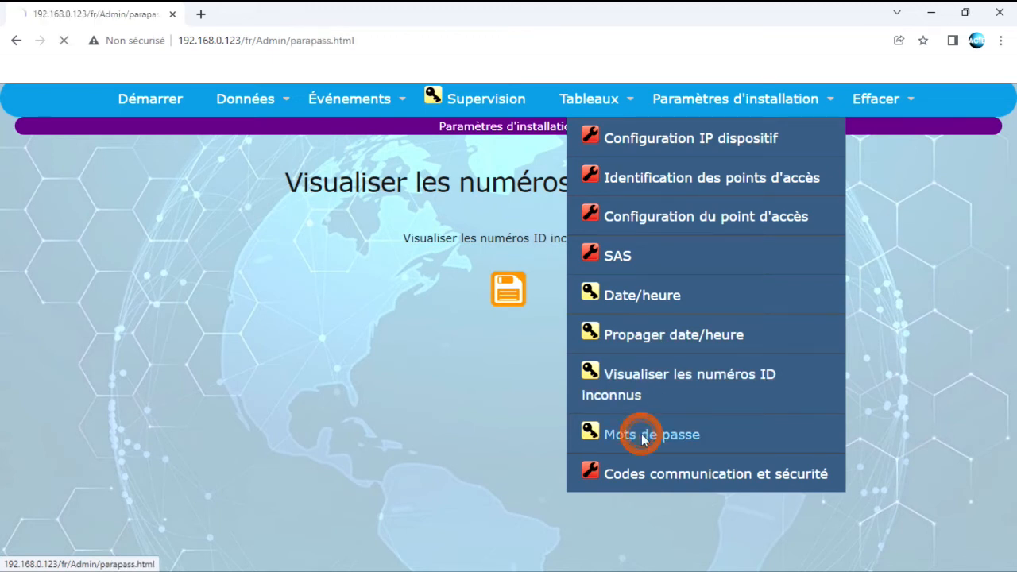
Page forward to password page 3/4, the empty Consultant password form
{"action": "scroll", "coordinate": [638, 320], "scroll_direction": "down", "scroll_amount": 2}
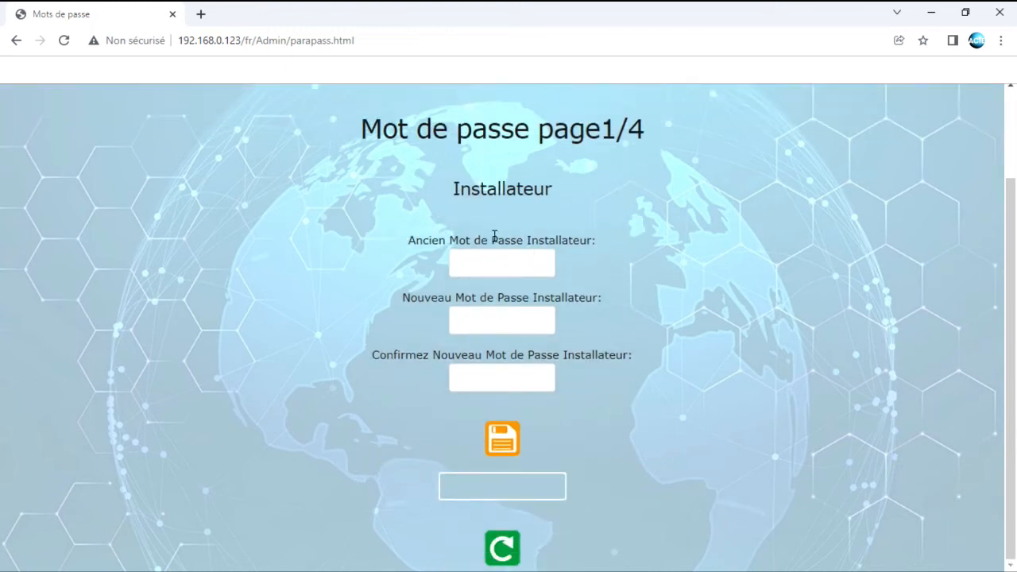
{"action": "left_click", "coordinate": [507, 545]}
{"action": "scroll", "coordinate": [520, 402], "scroll_direction": "down", "scroll_amount": 3}
{"action": "left_click", "coordinate": [541, 551]}
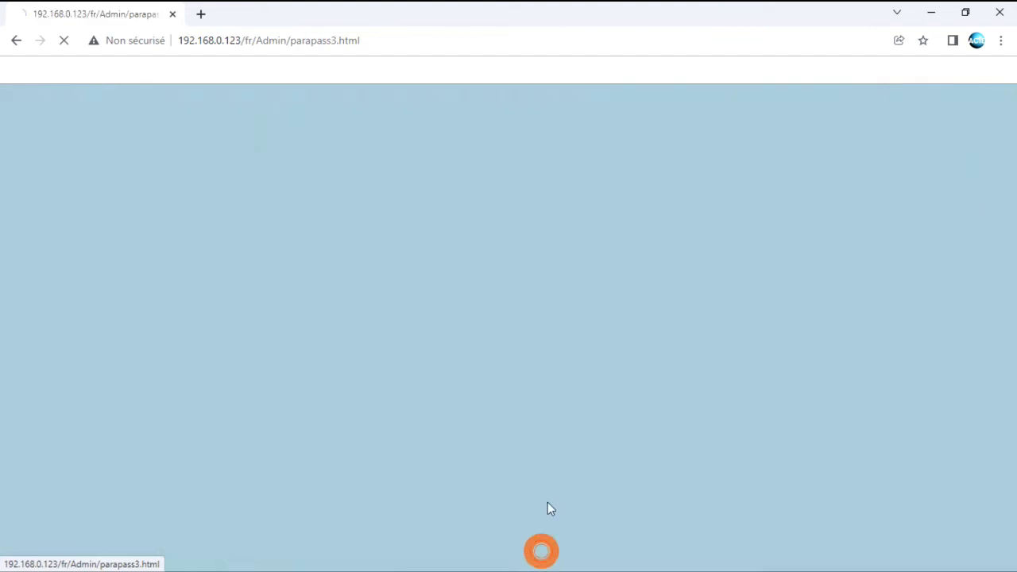
{"action": "scroll", "coordinate": [525, 333], "scroll_direction": "down", "scroll_amount": 1}
{"action": "scroll", "coordinate": [620, 294], "scroll_direction": "up", "scroll_amount": 1}
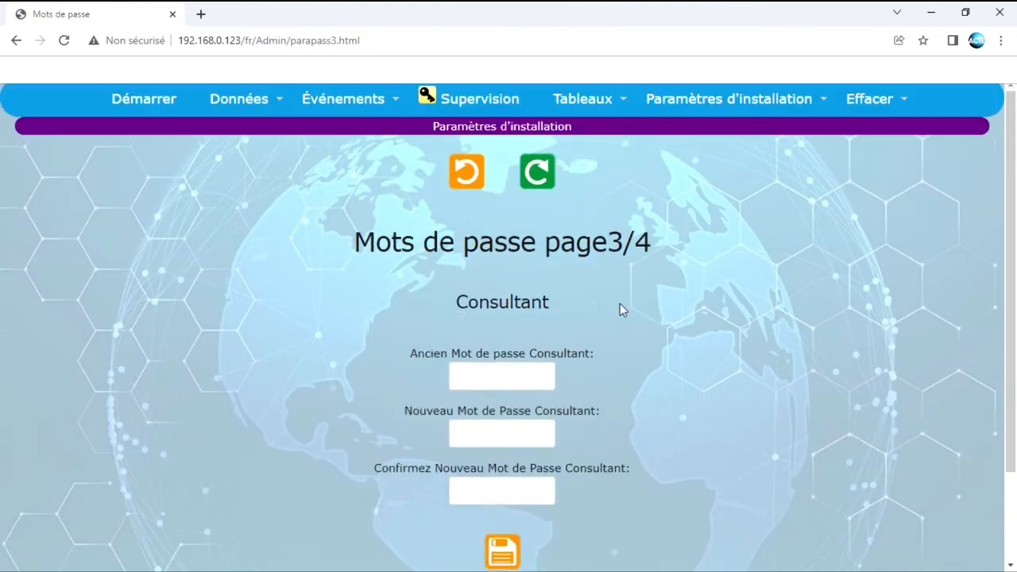
{"action": "mouse_move", "coordinate": [790, 100]}
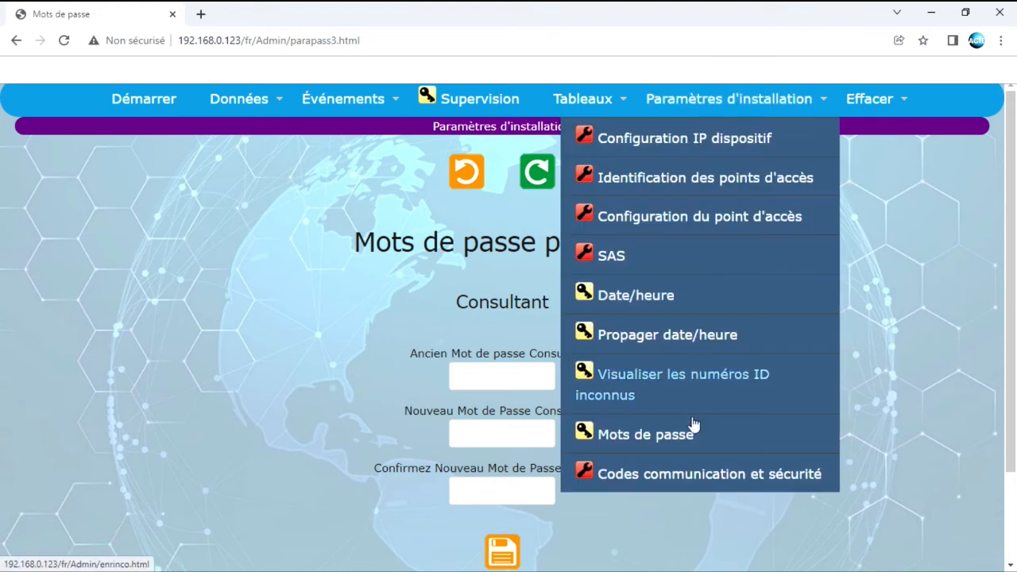
Open Codes communication et sécurité, select the masked Code Sécurité value, and save the codes
{"action": "left_click", "coordinate": [696, 475]}
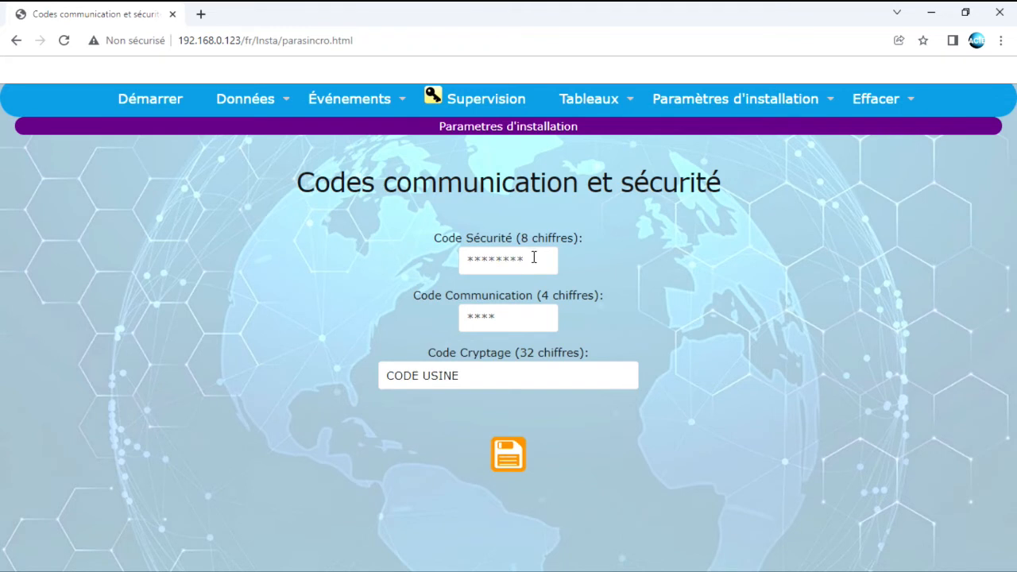
{"action": "left_click_drag", "start_coordinate": [534, 256], "coordinate": [456, 261]}
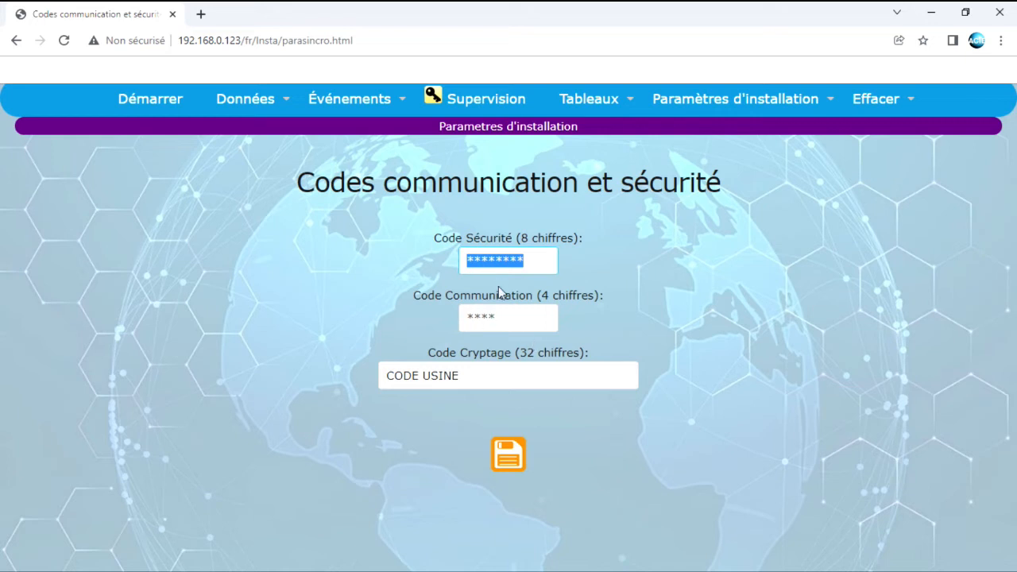
{"action": "left_click_drag", "start_coordinate": [534, 257], "coordinate": [481, 264]}
{"action": "left_click", "coordinate": [515, 460]}
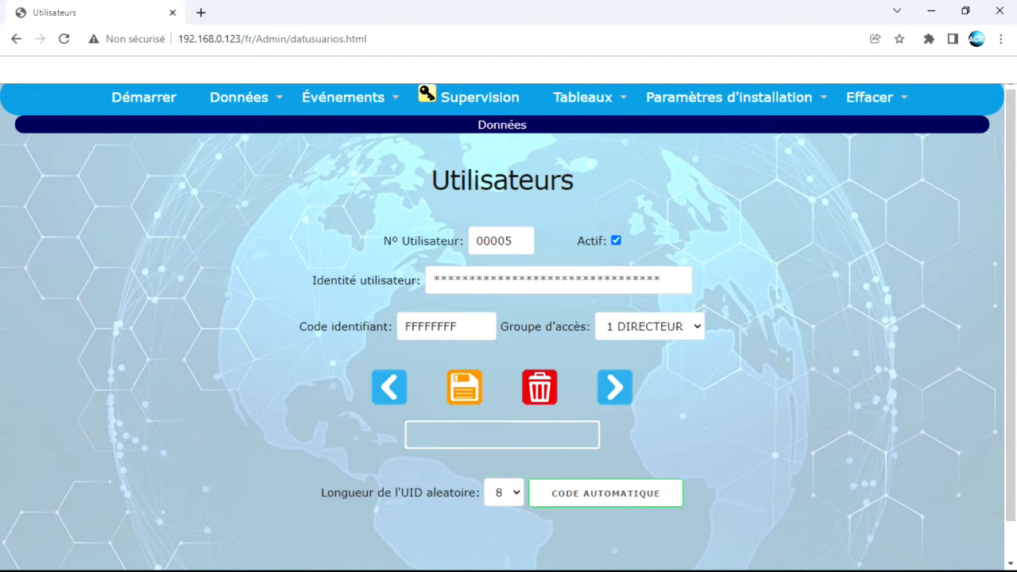
From the Utilisateurs page, open the Données menu listing the data pages
{"action": "left_click", "coordinate": [246, 98]}
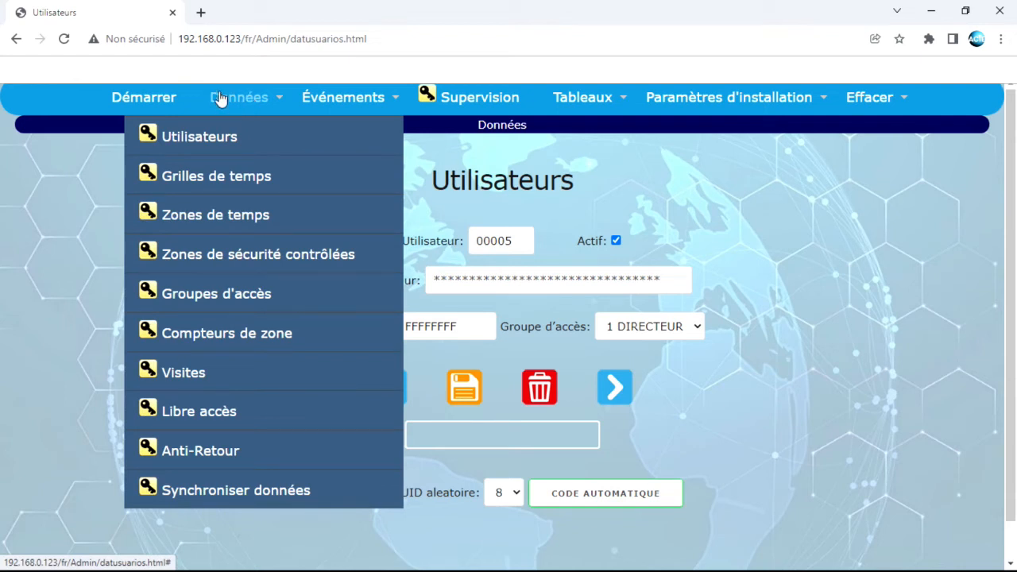
Open Zones de temps and load time zones 1 TOUT LE TEMPS and 2 BUREAUX
{"action": "left_click", "coordinate": [209, 218]}
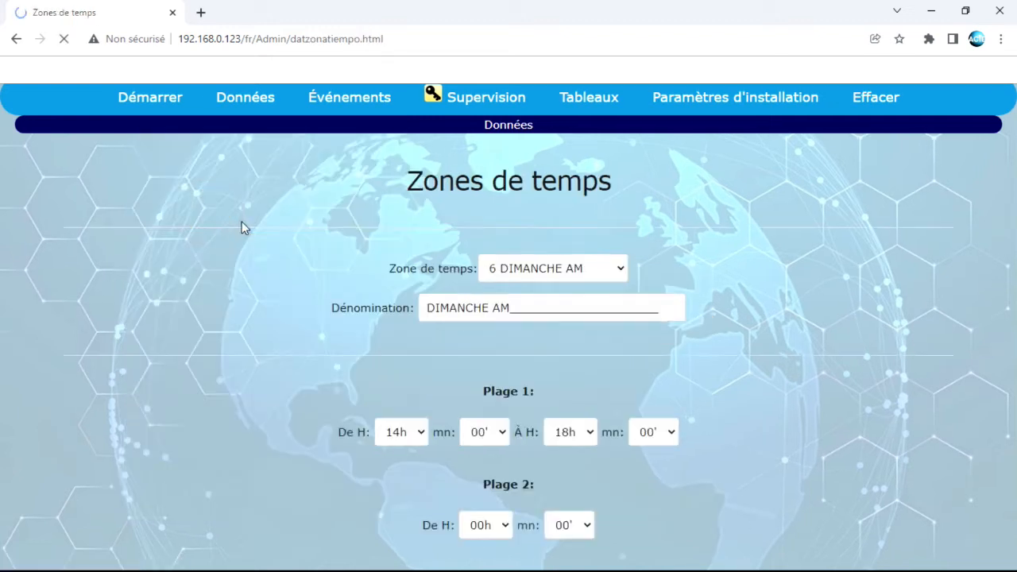
{"action": "scroll", "coordinate": [399, 340], "scroll_direction": "down", "scroll_amount": 1}
{"action": "scroll", "coordinate": [400, 340], "scroll_direction": "down", "scroll_amount": 1}
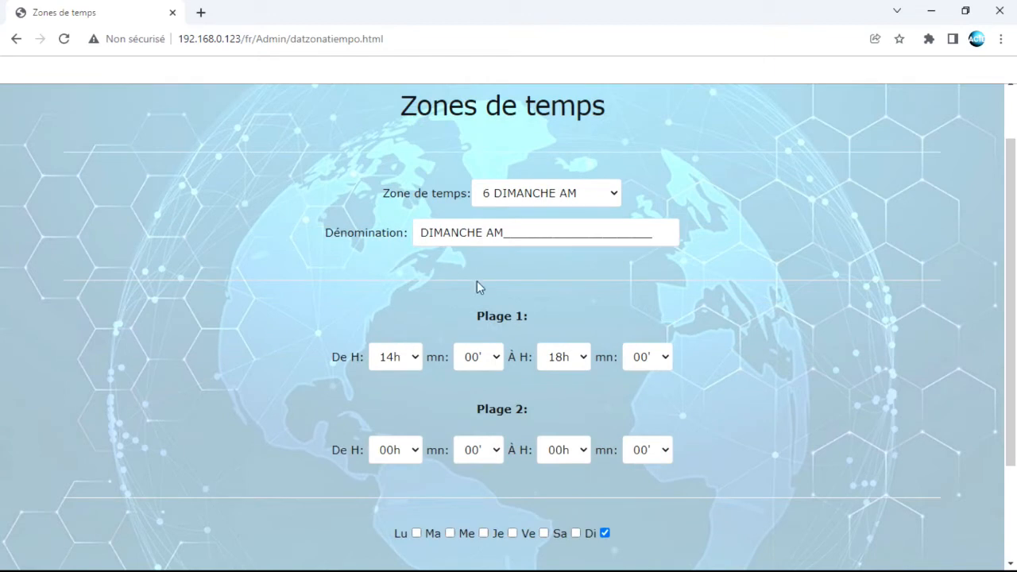
{"action": "left_click", "coordinate": [590, 201]}
{"action": "left_click", "coordinate": [533, 213]}
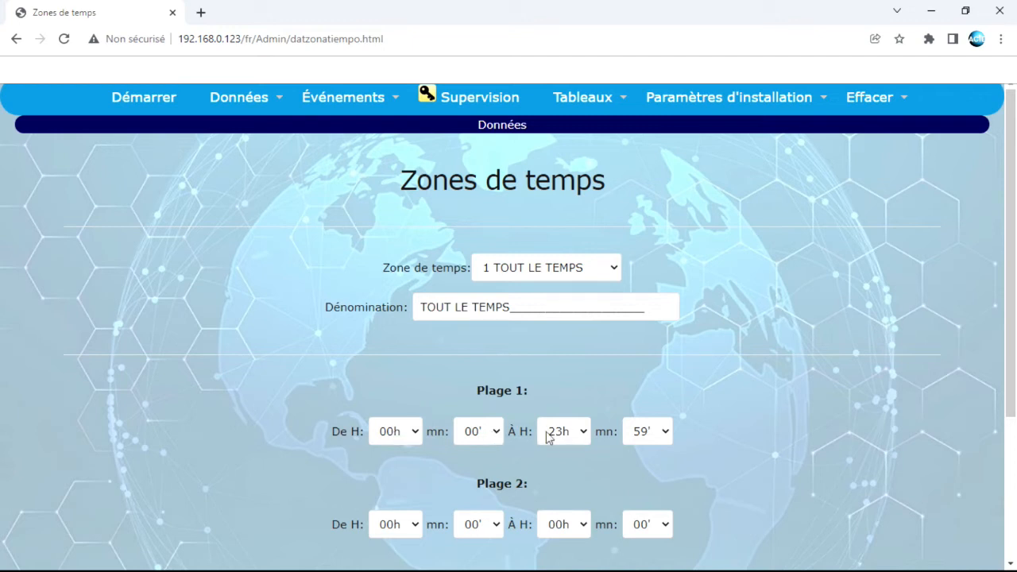
{"action": "left_click", "coordinate": [570, 267]}
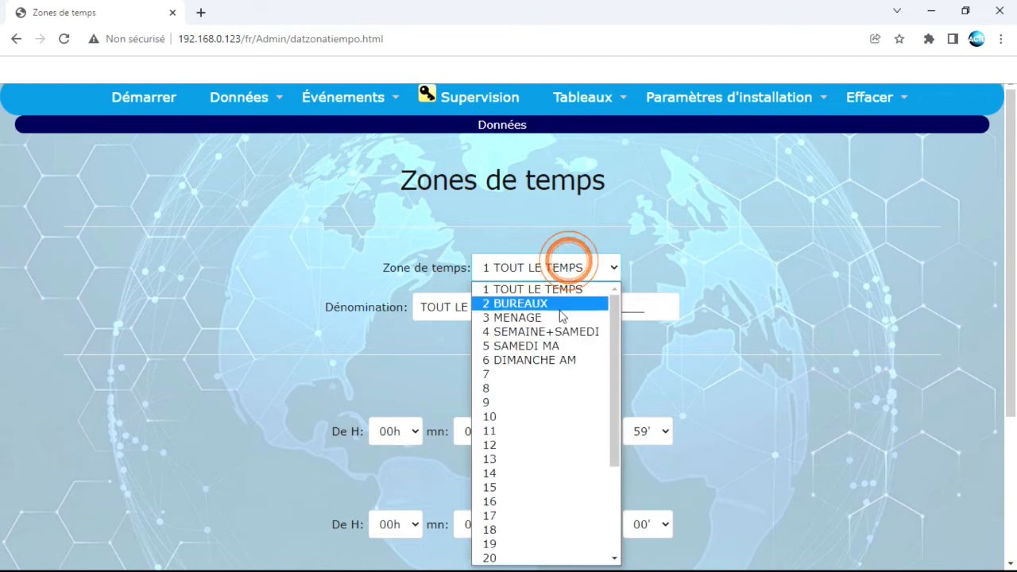
{"action": "left_click", "coordinate": [538, 302]}
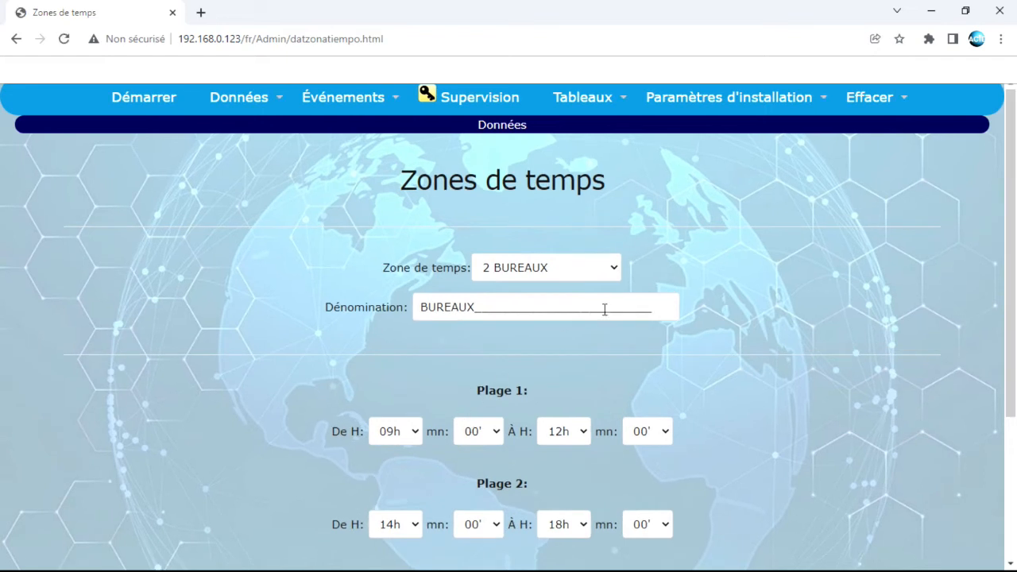
{"action": "scroll", "coordinate": [424, 397], "scroll_direction": "down", "scroll_amount": 1}
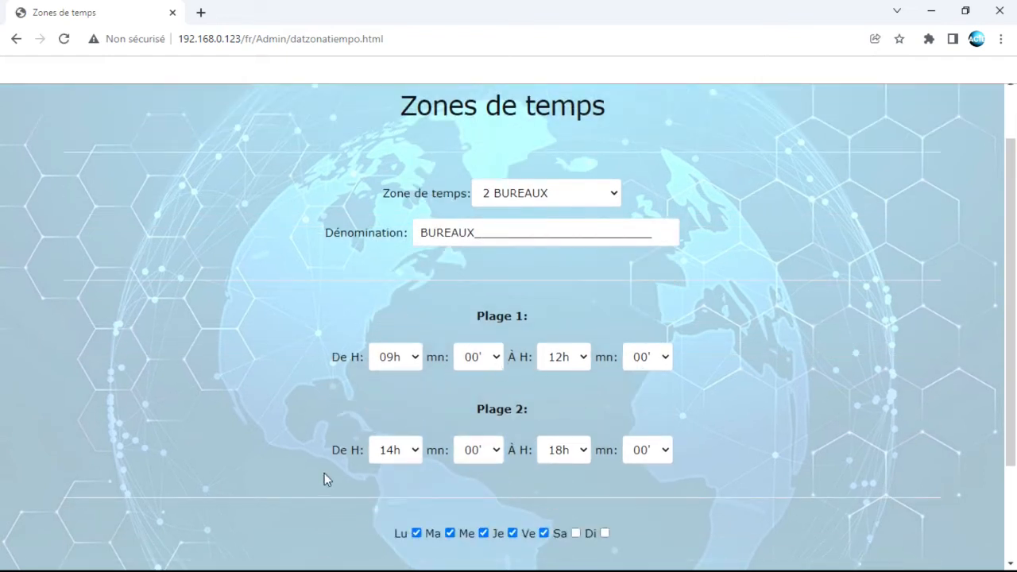
Browse time zones 3 MENAGE, 4 SEMAINE+SAMEDI, 2 BUREAUX and 5 SAMEDI MA
{"action": "left_click", "coordinate": [545, 196]}
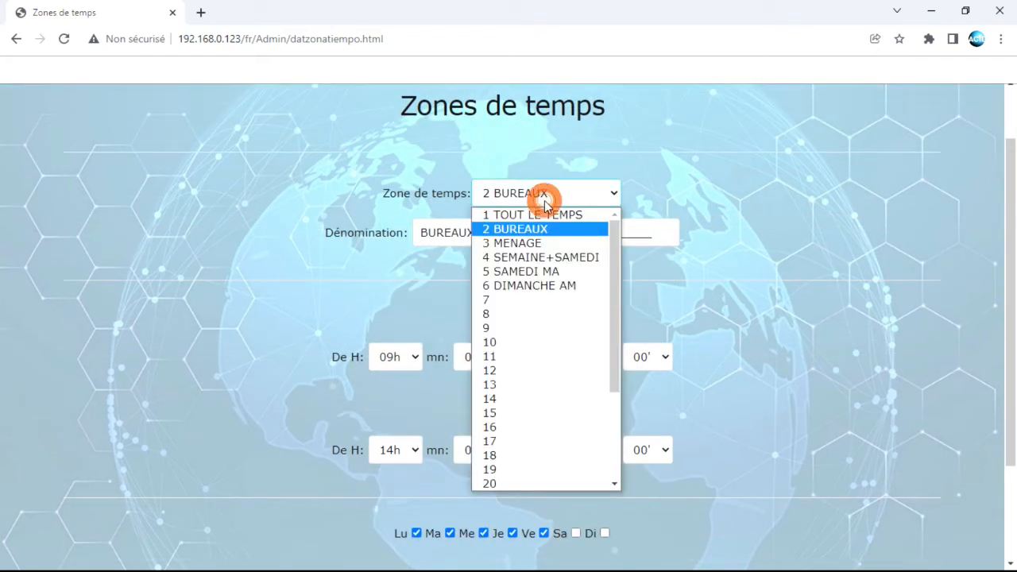
{"action": "left_click", "coordinate": [532, 242]}
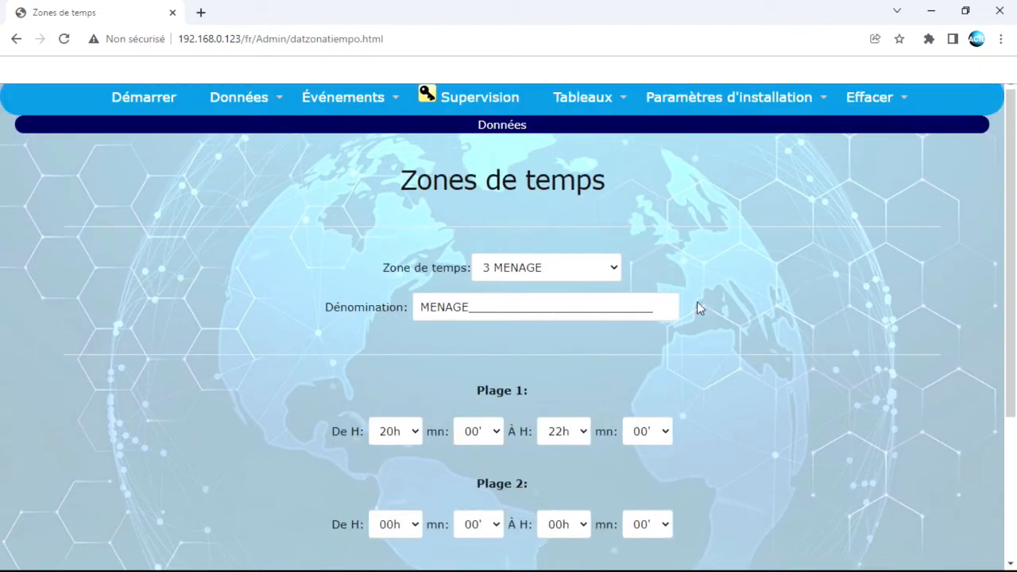
{"action": "scroll", "coordinate": [709, 305], "scroll_direction": "down", "scroll_amount": 1}
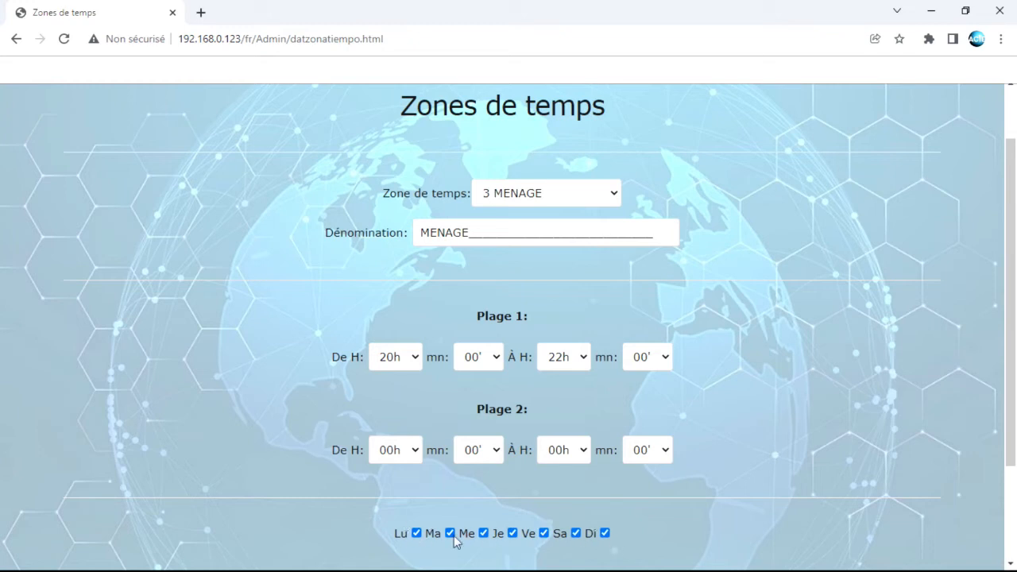
{"action": "left_click", "coordinate": [610, 194]}
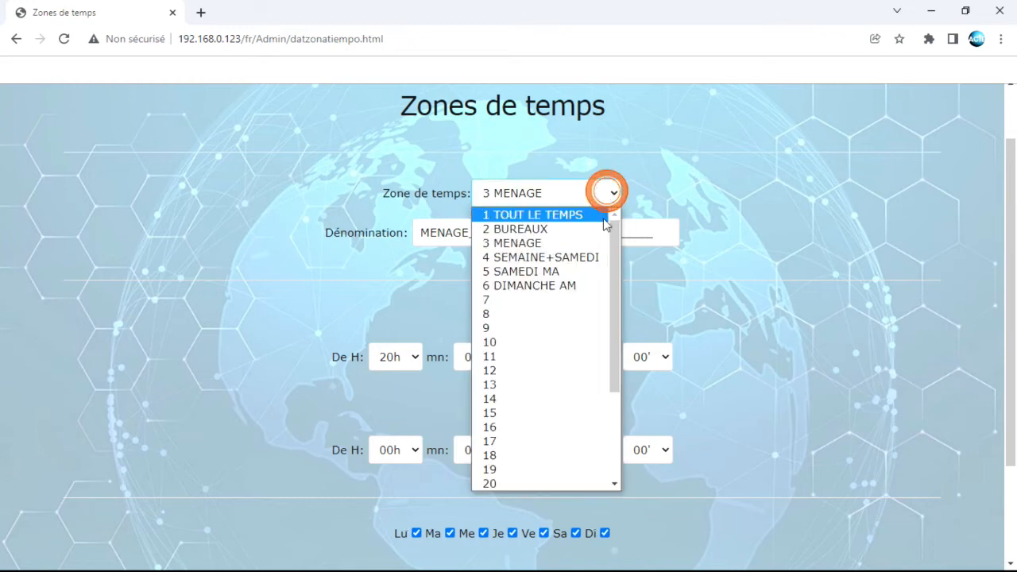
{"action": "left_click", "coordinate": [587, 258]}
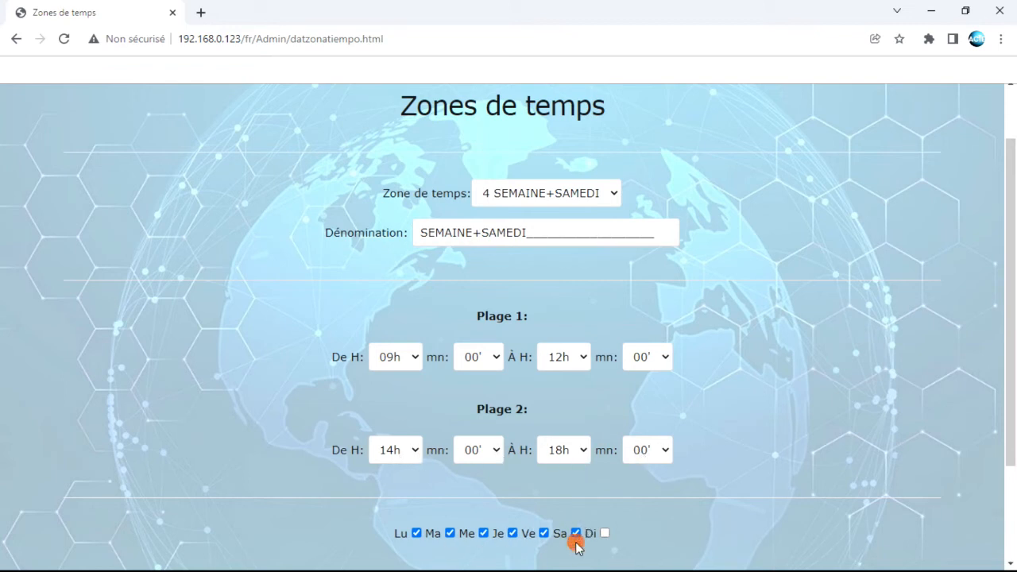
{"action": "left_click", "coordinate": [555, 195]}
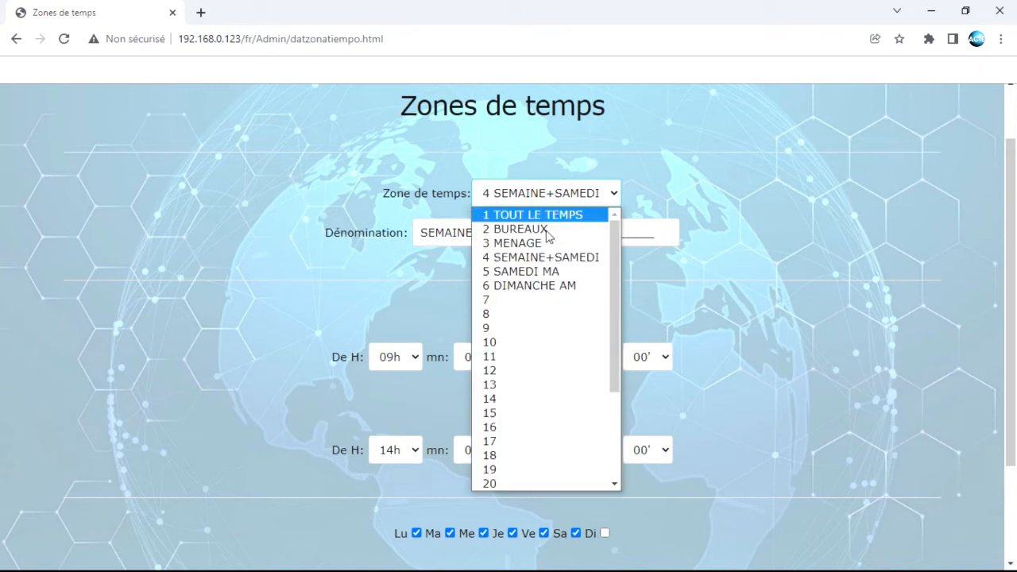
{"action": "left_click", "coordinate": [545, 228]}
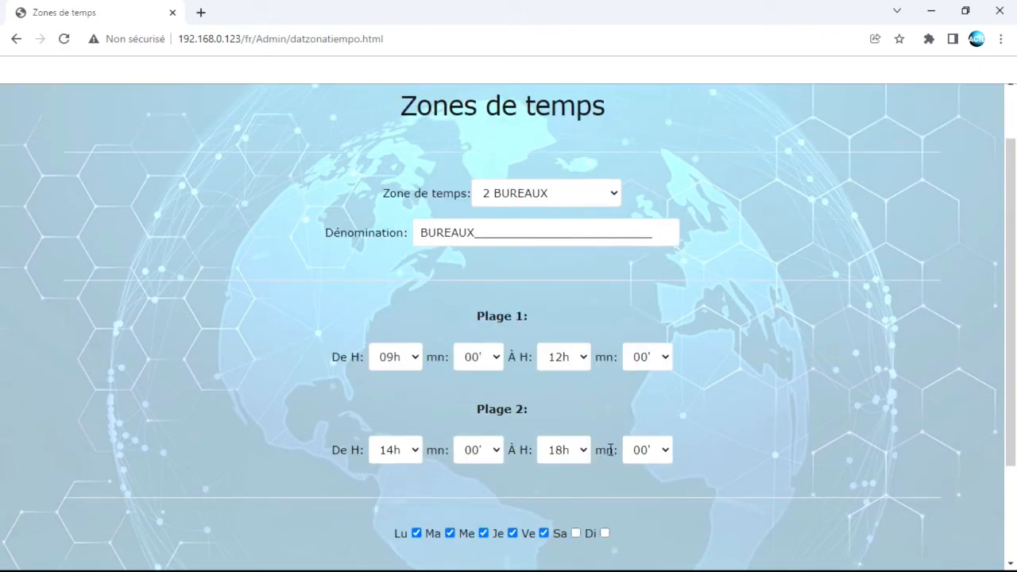
{"action": "left_click", "coordinate": [578, 198]}
{"action": "left_click", "coordinate": [556, 271]}
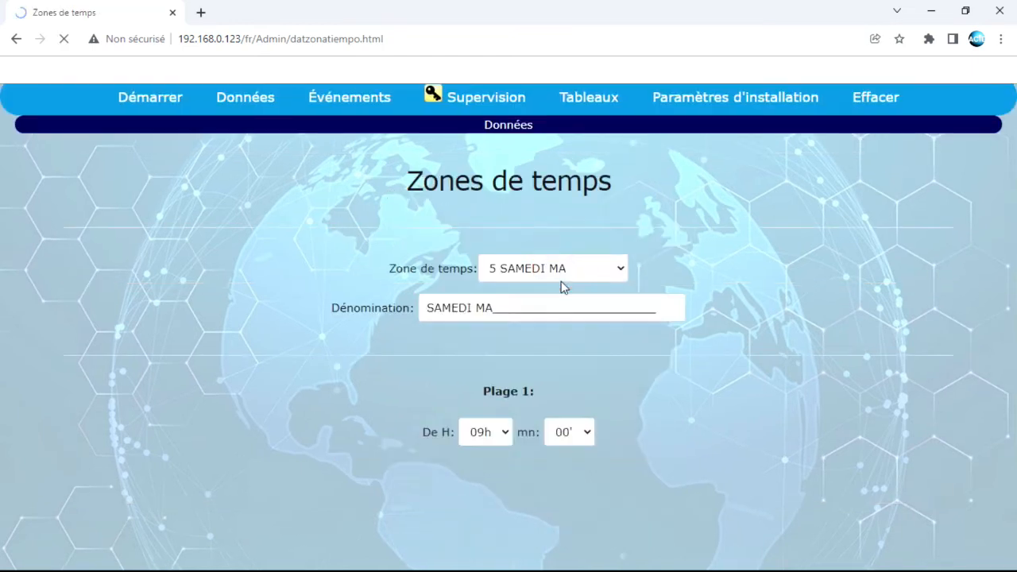
Load zone 6 DIMANCHE AM, showing Plage 1 from 14h00 to 18h00 on Sunday
{"action": "scroll", "coordinate": [723, 303], "scroll_direction": "down", "scroll_amount": 2}
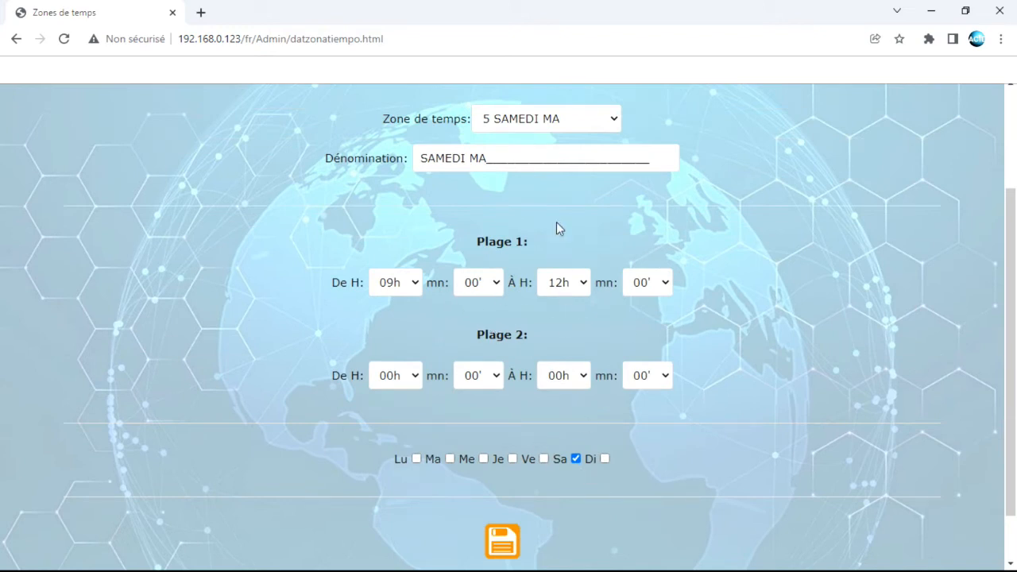
{"action": "left_click", "coordinate": [551, 119]}
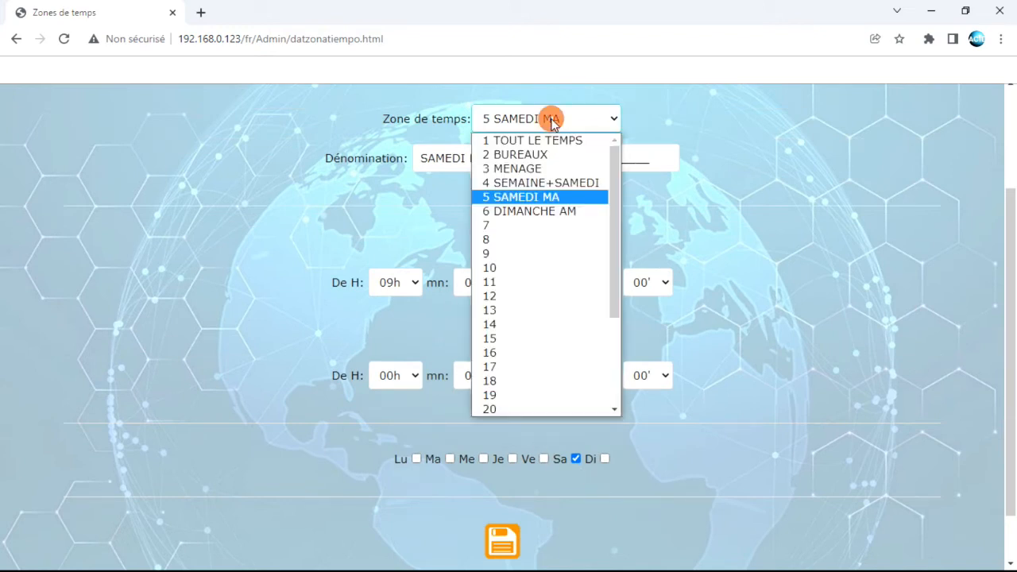
{"action": "left_click", "coordinate": [540, 213]}
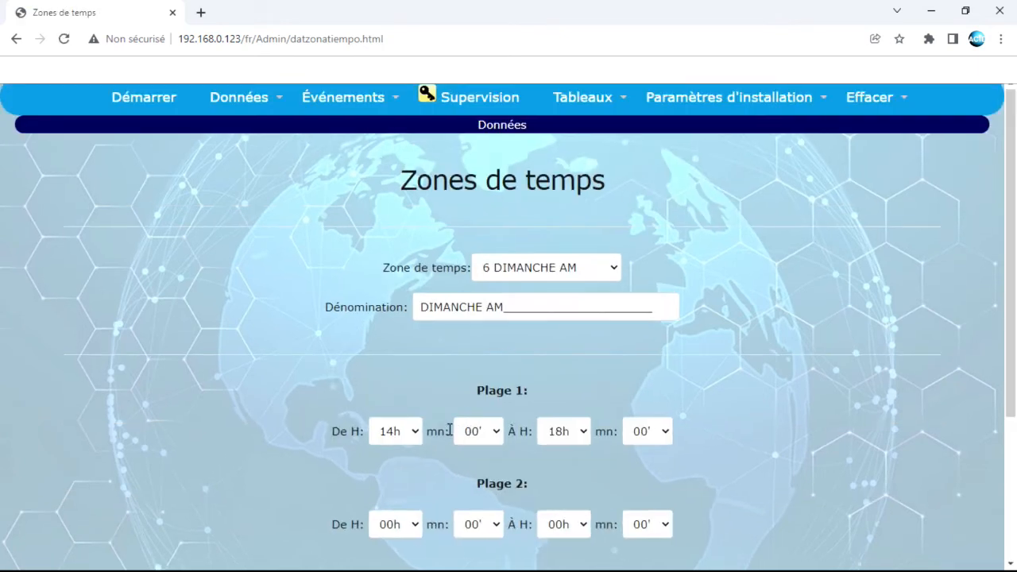
{"action": "scroll", "coordinate": [450, 430], "scroll_direction": "down", "scroll_amount": 1}
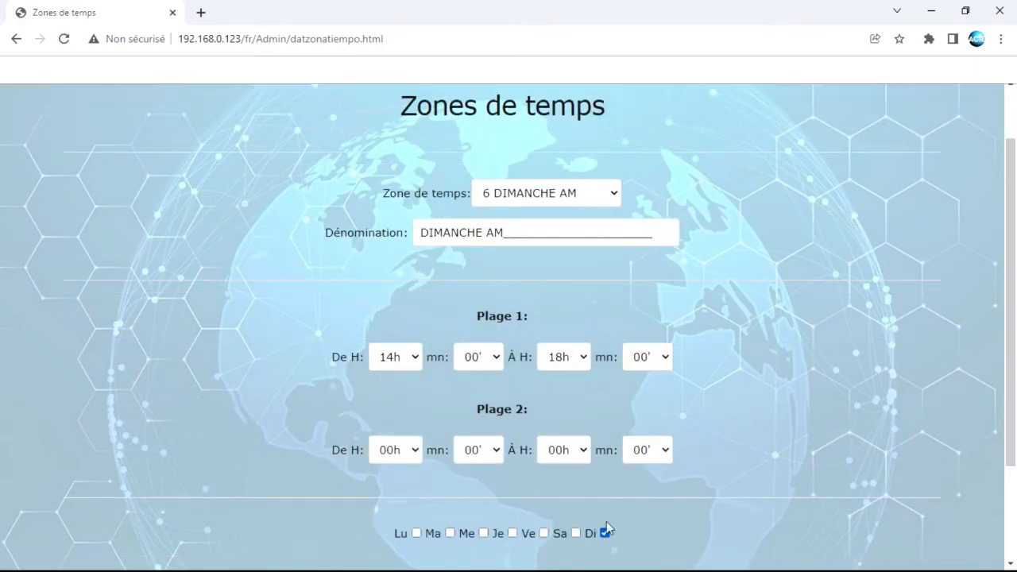
{"action": "scroll", "coordinate": [579, 233], "scroll_direction": "up", "scroll_amount": 1}
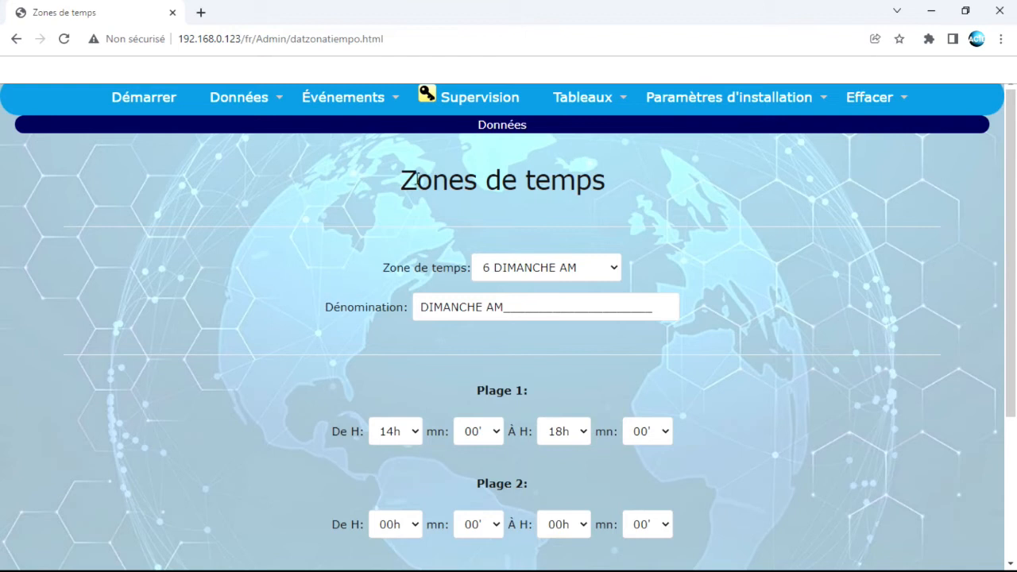
{"action": "left_click_drag", "start_coordinate": [398, 178], "coordinate": [658, 187]}
{"action": "left_click", "coordinate": [592, 180]}
{"action": "left_click", "coordinate": [238, 97]}
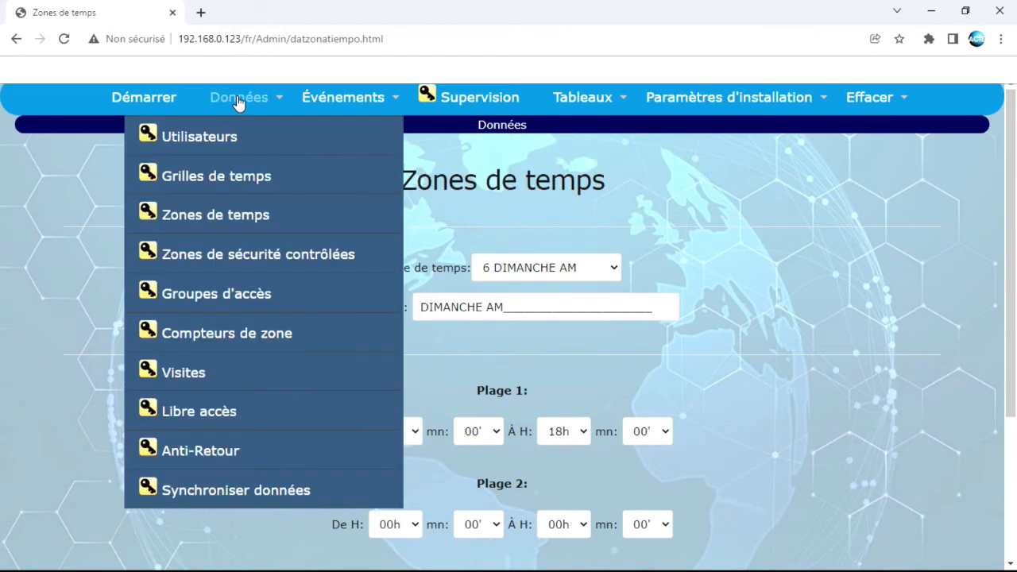
In Grilles de temps, replace 06 DIMANCHE AM with 05 SAMEDI MA in grid 2 INFORMATIQE
{"action": "left_click", "coordinate": [226, 175]}
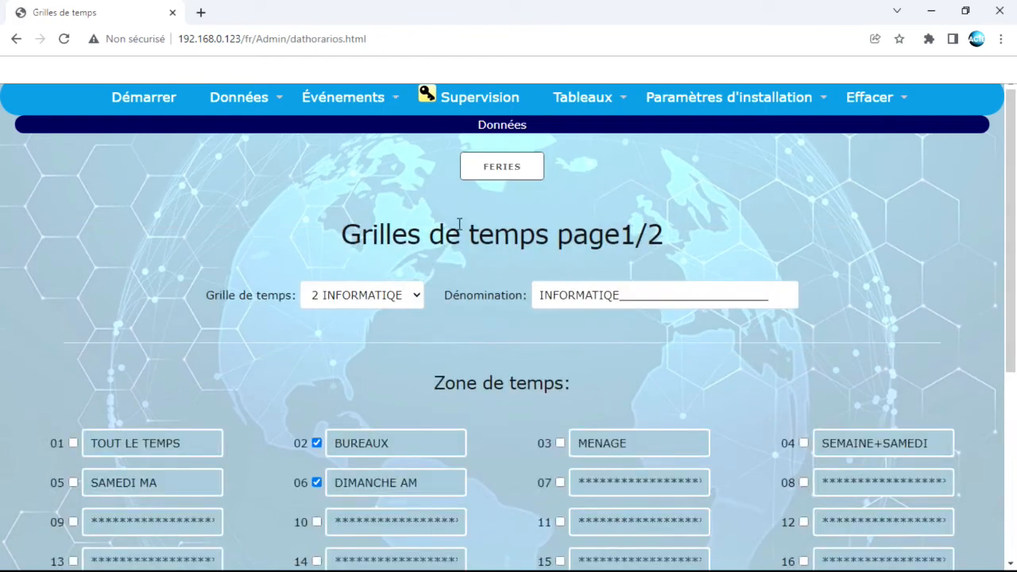
{"action": "scroll", "coordinate": [453, 234], "scroll_direction": "down", "scroll_amount": 1}
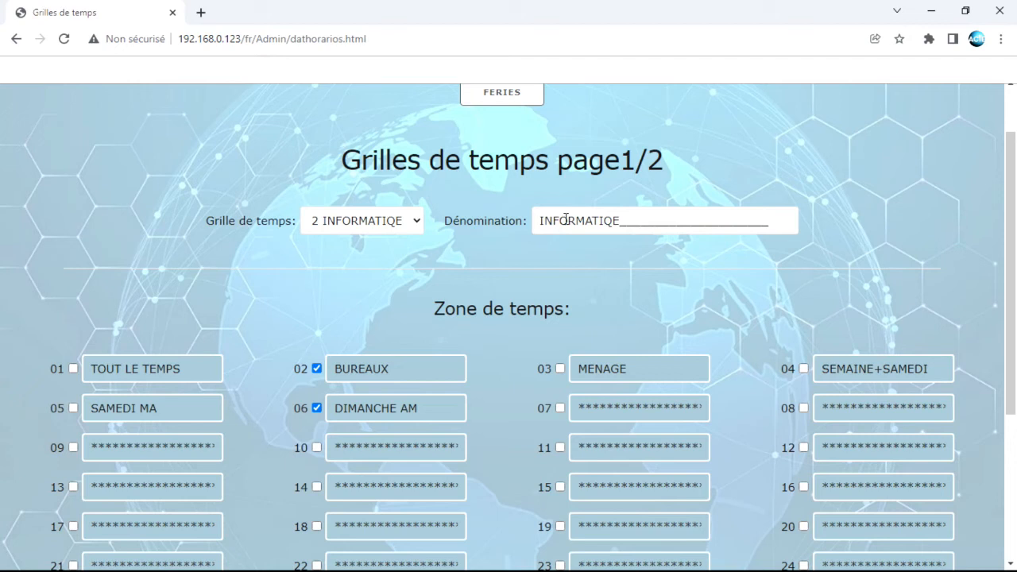
{"action": "left_click", "coordinate": [316, 409]}
{"action": "left_click", "coordinate": [72, 408]}
{"action": "left_click", "coordinate": [401, 221]}
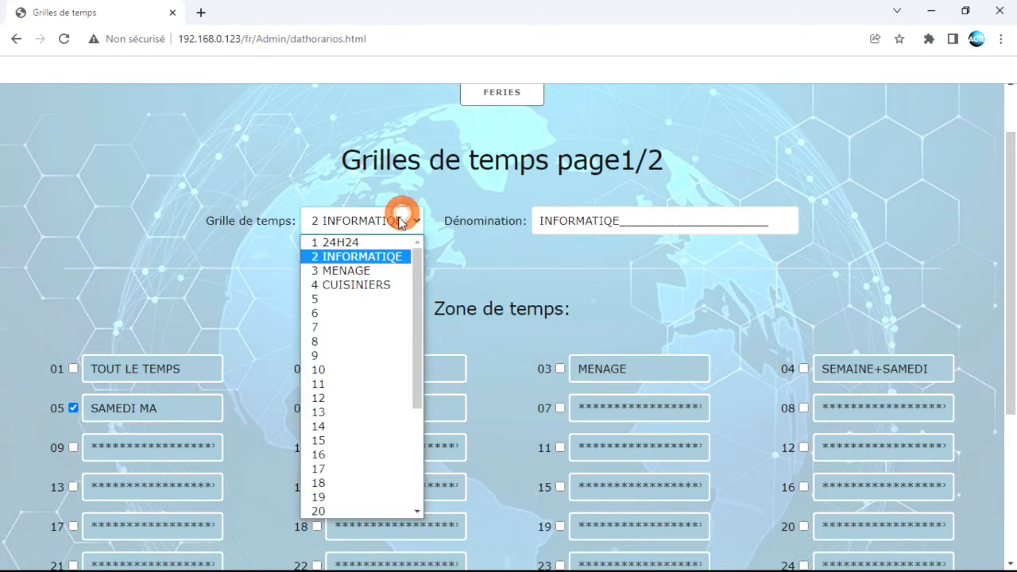
Switch to grid 4 CUISINIERS, untick 02 BUREAUX keeping 04 SEMAINE+SAMEDI, then go to Zones de sécurité contrôlées
{"action": "left_click", "coordinate": [356, 244]}
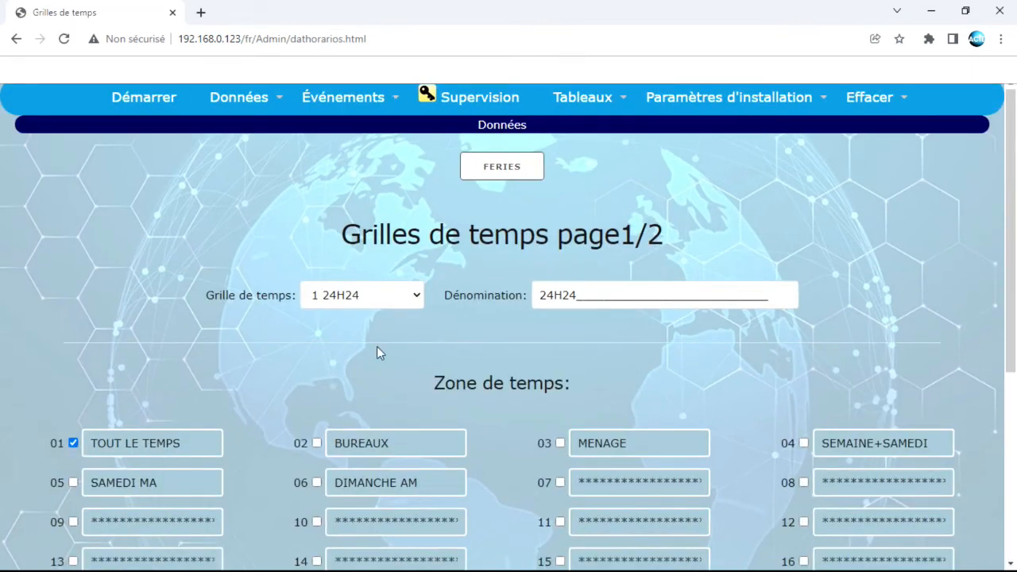
{"action": "scroll", "coordinate": [376, 346], "scroll_direction": "down", "scroll_amount": 1}
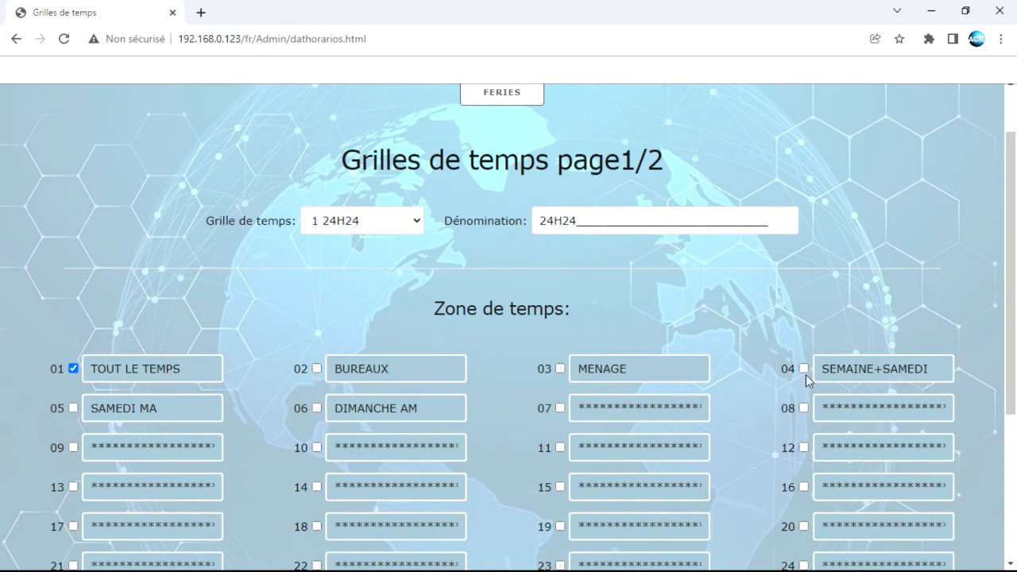
{"action": "scroll", "coordinate": [453, 267], "scroll_direction": "up", "scroll_amount": 1}
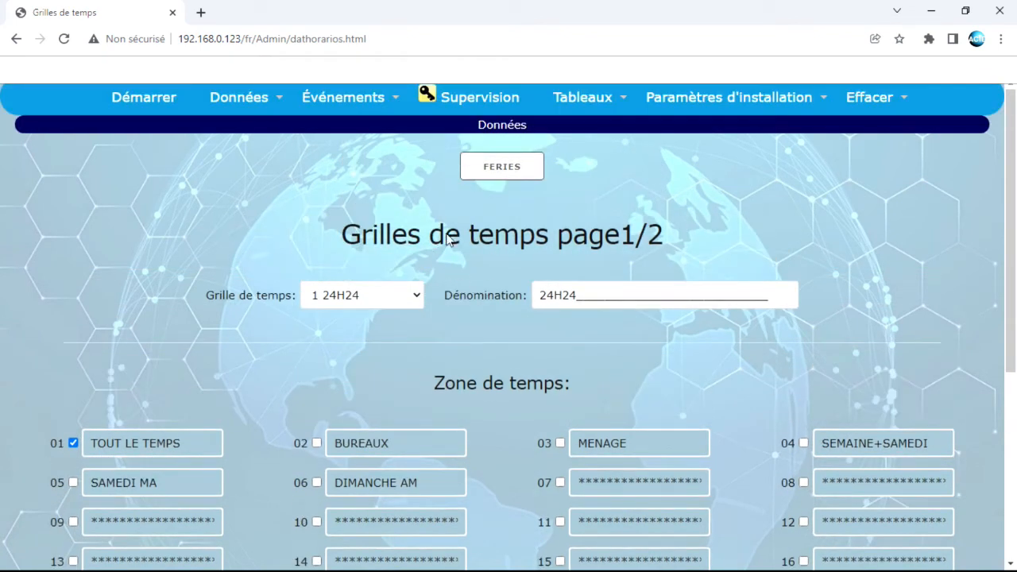
{"action": "left_click", "coordinate": [364, 296]}
{"action": "left_click", "coordinate": [356, 48]}
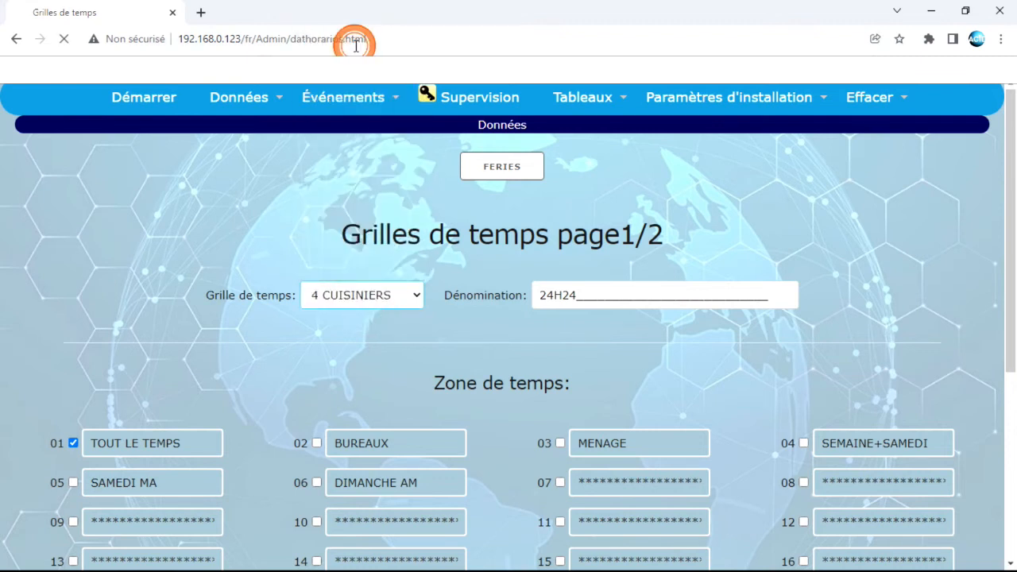
{"action": "scroll", "coordinate": [355, 357], "scroll_direction": "down", "scroll_amount": 1}
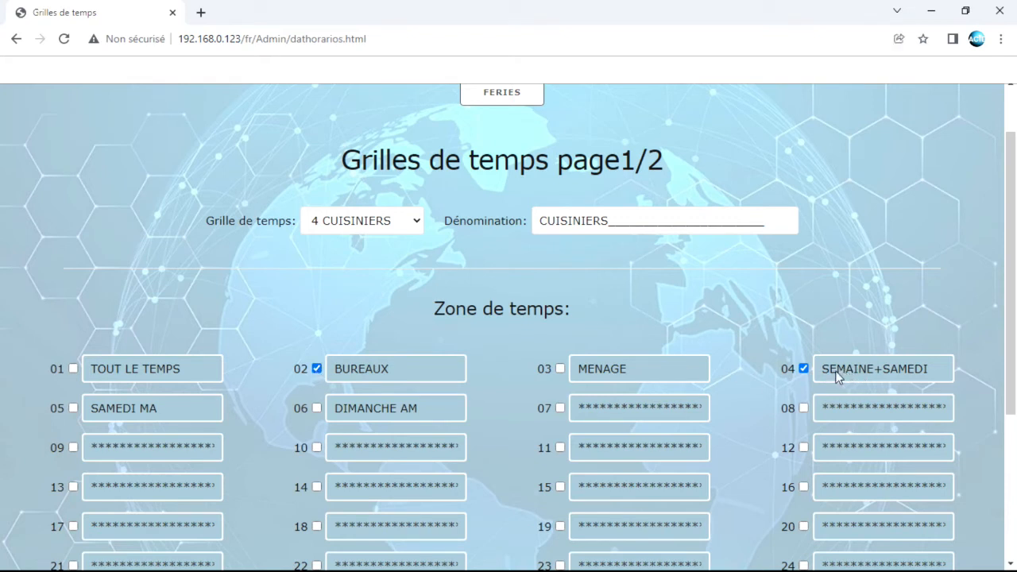
{"action": "left_click", "coordinate": [317, 369]}
{"action": "scroll", "coordinate": [304, 334], "scroll_direction": "up", "scroll_amount": 1}
{"action": "left_click", "coordinate": [237, 99]}
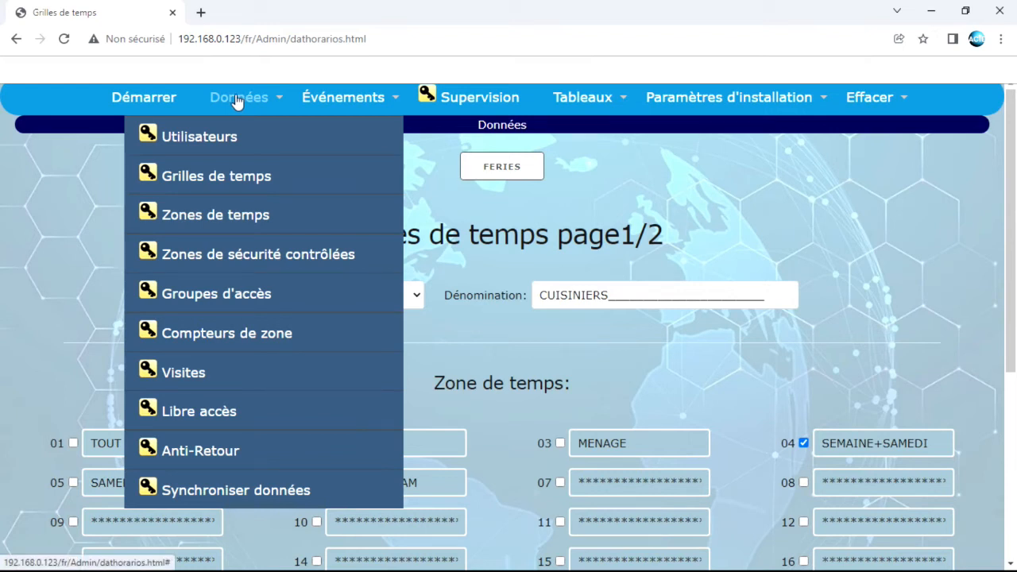
{"action": "left_click", "coordinate": [228, 256]}
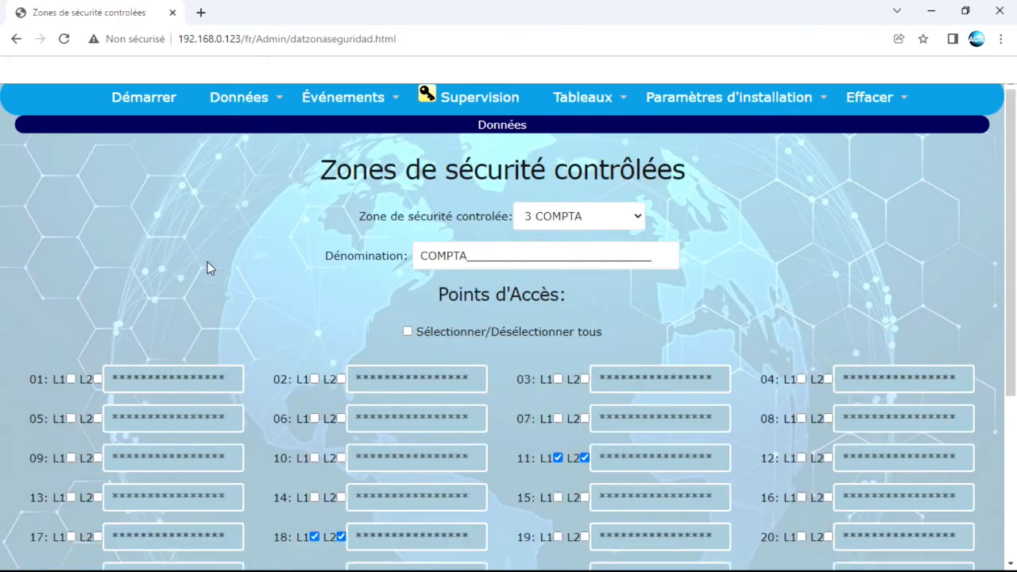
Show security zone 1 TOUTES ZONES and inspect access points 01 and 02
{"action": "left_click", "coordinate": [604, 216]}
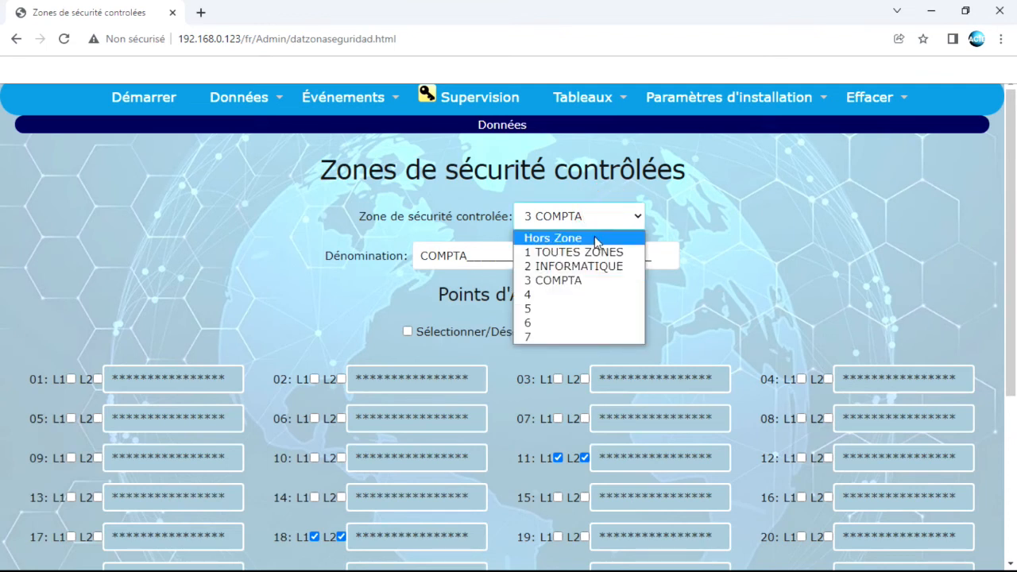
{"action": "left_click", "coordinate": [565, 252]}
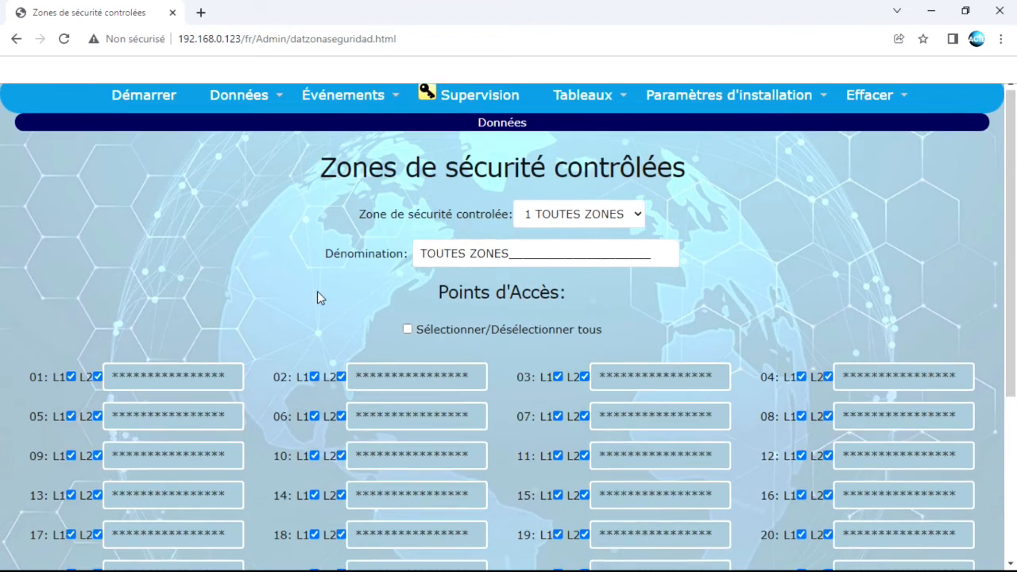
{"action": "scroll", "coordinate": [317, 296], "scroll_direction": "down", "scroll_amount": 3}
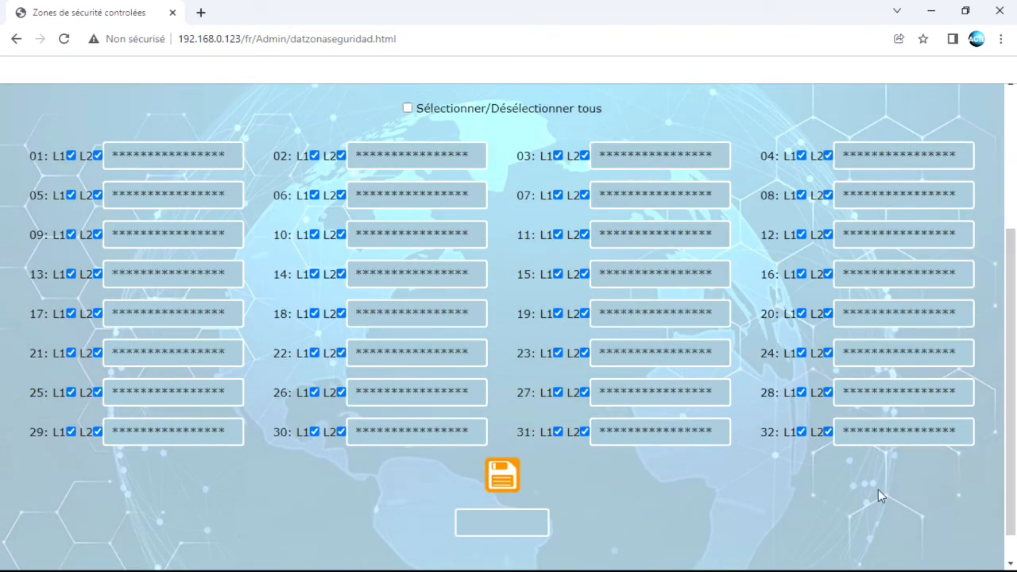
{"action": "left_click", "coordinate": [34, 156]}
{"action": "left_click_drag", "start_coordinate": [33, 155], "coordinate": [42, 156]}
{"action": "left_click_drag", "start_coordinate": [267, 152], "coordinate": [283, 156]}
Confirm all points through 32 are ticked, leaving access point 32 on L2 ticked after toggling it
{"action": "scroll", "coordinate": [490, 243], "scroll_direction": "up", "scroll_amount": 3}
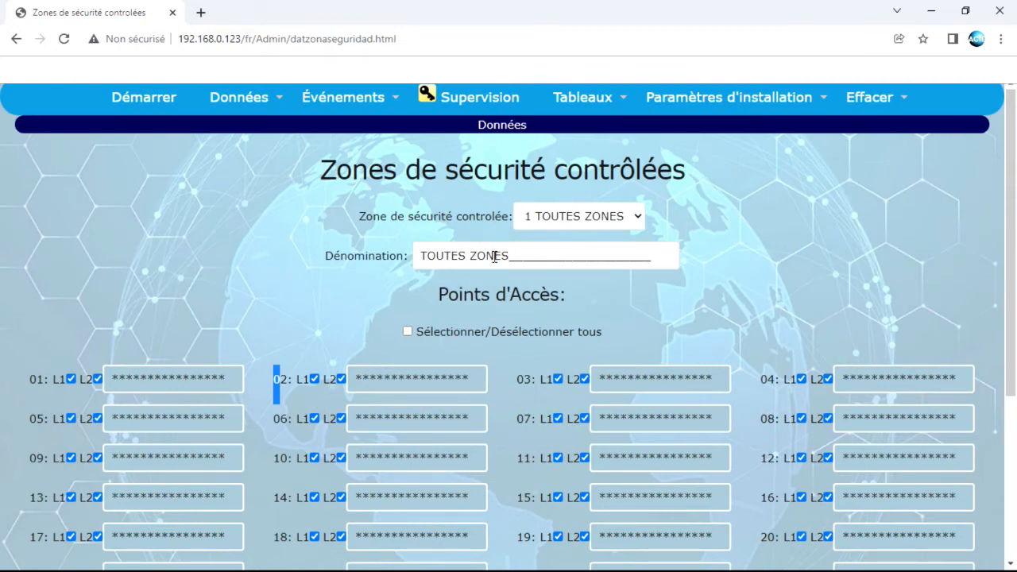
{"action": "scroll", "coordinate": [624, 298], "scroll_direction": "down", "scroll_amount": 3}
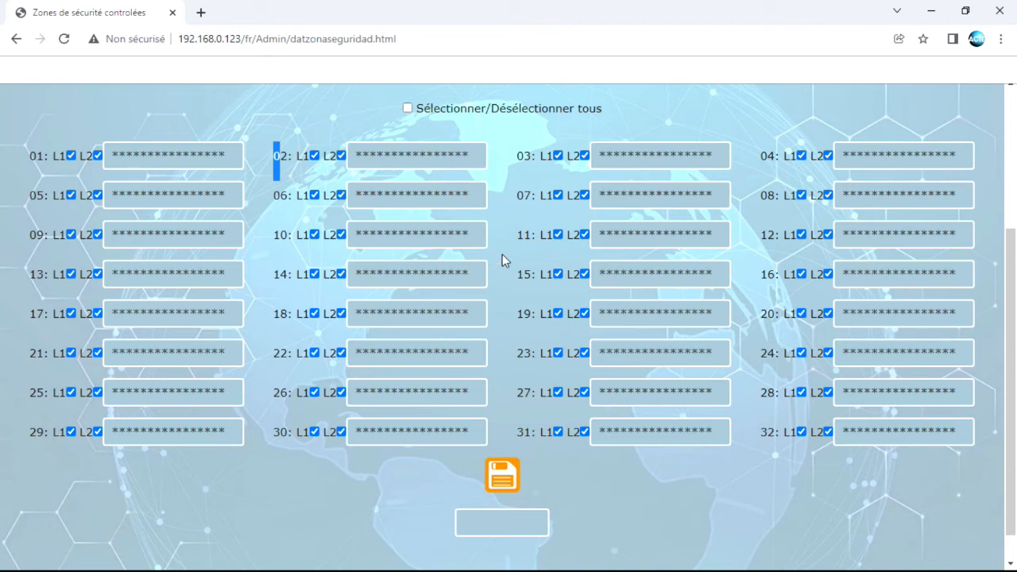
{"action": "left_click", "coordinate": [827, 433]}
{"action": "left_click", "coordinate": [828, 433]}
{"action": "scroll", "coordinate": [671, 393], "scroll_direction": "up", "scroll_amount": 1}
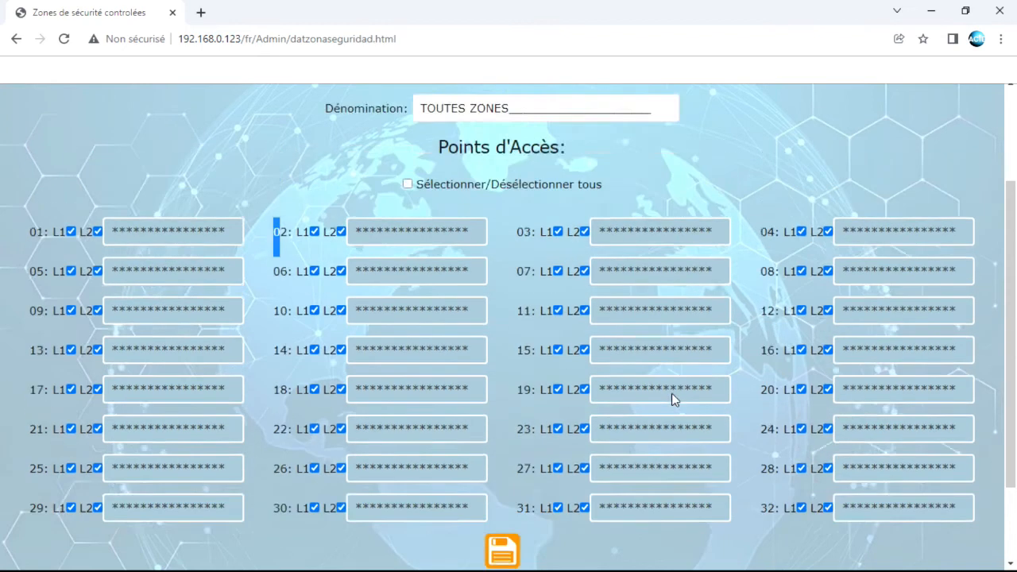
{"action": "scroll", "coordinate": [672, 393], "scroll_direction": "up", "scroll_amount": 2}
{"action": "left_click", "coordinate": [587, 213]}
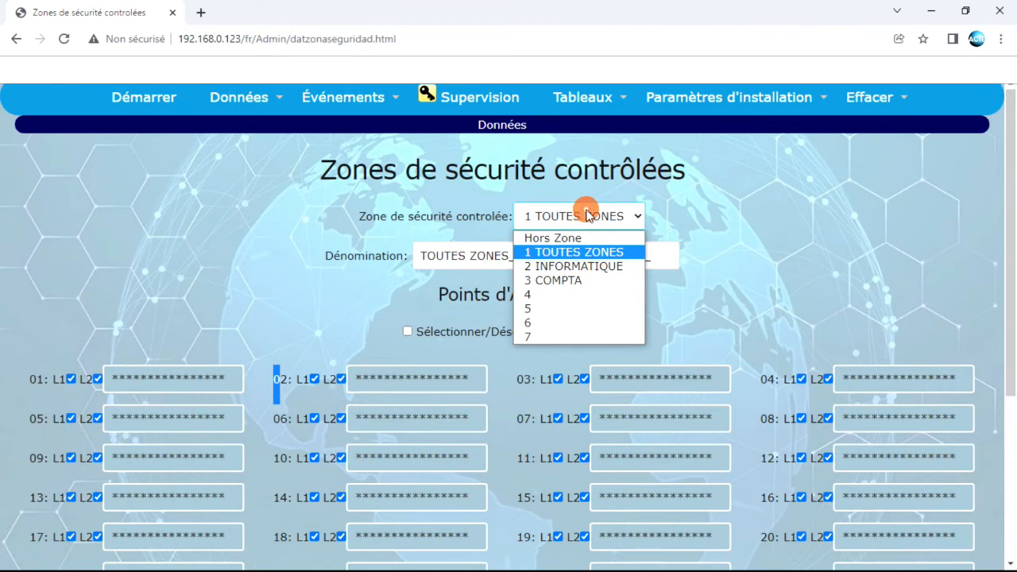
Show zone 2 INFORMATIQUE and review the ticked readers of access points 01, 05, 10 and 11
{"action": "left_click", "coordinate": [574, 266]}
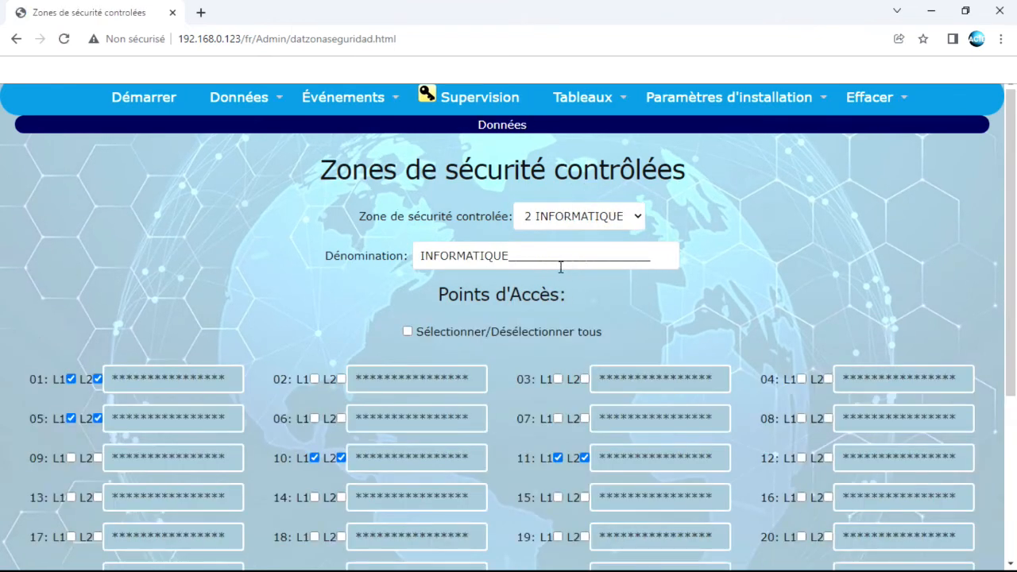
{"action": "scroll", "coordinate": [667, 337], "scroll_direction": "down", "scroll_amount": 2}
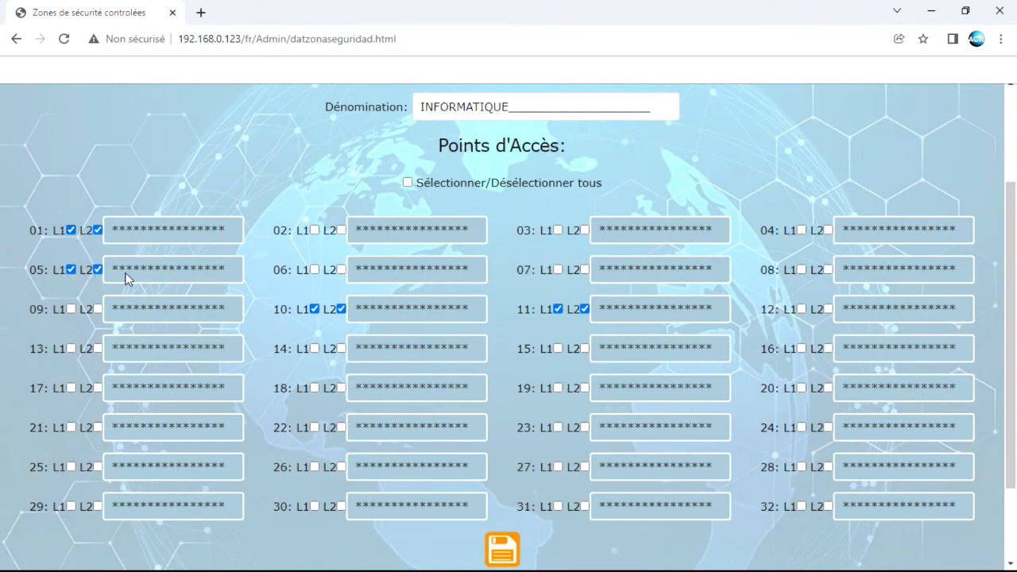
{"action": "left_click_drag", "start_coordinate": [58, 229], "coordinate": [103, 229]}
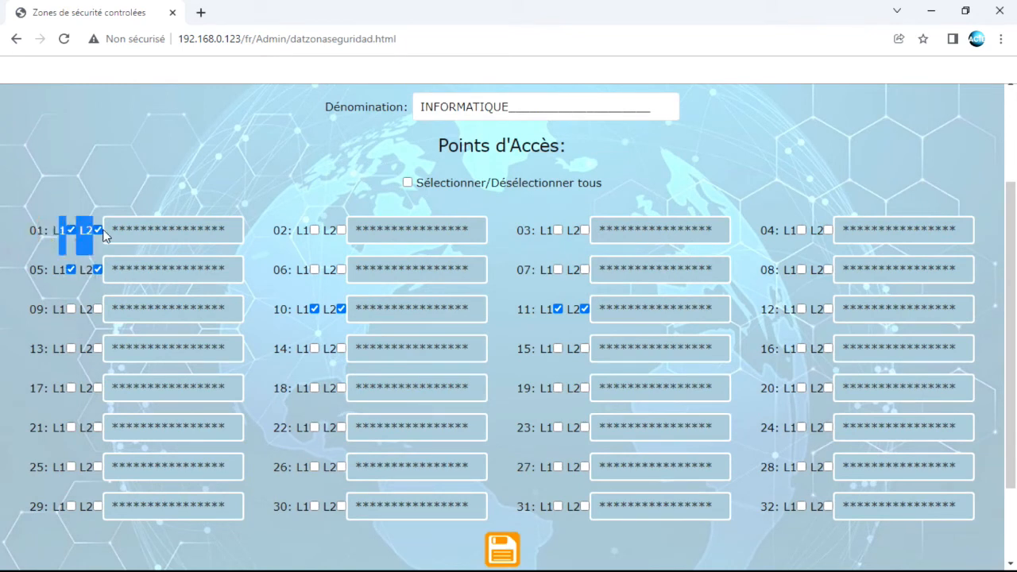
{"action": "left_click", "coordinate": [54, 247]}
{"action": "left_click_drag", "start_coordinate": [51, 270], "coordinate": [93, 274]}
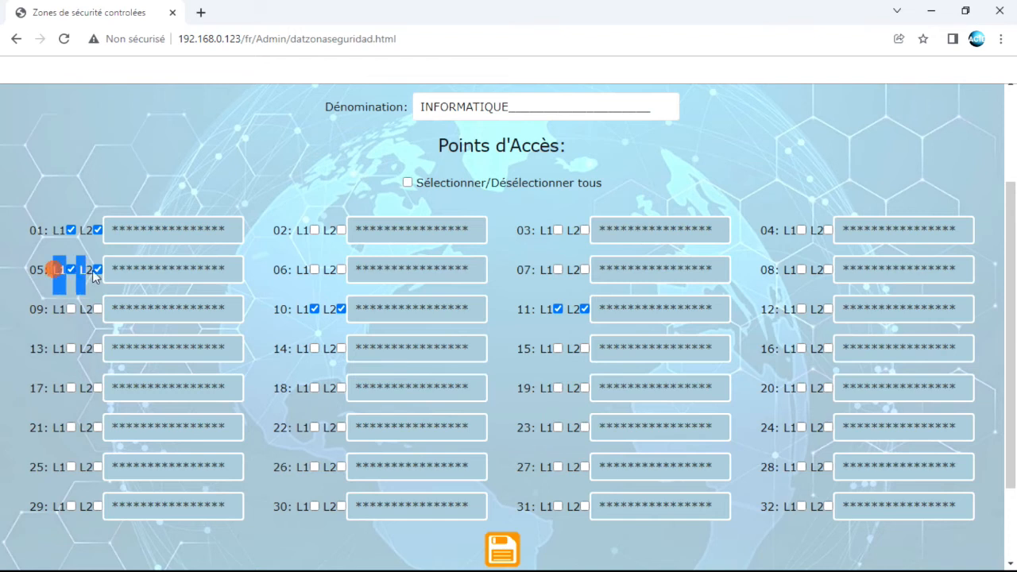
{"action": "left_click_drag", "start_coordinate": [278, 309], "coordinate": [346, 309]}
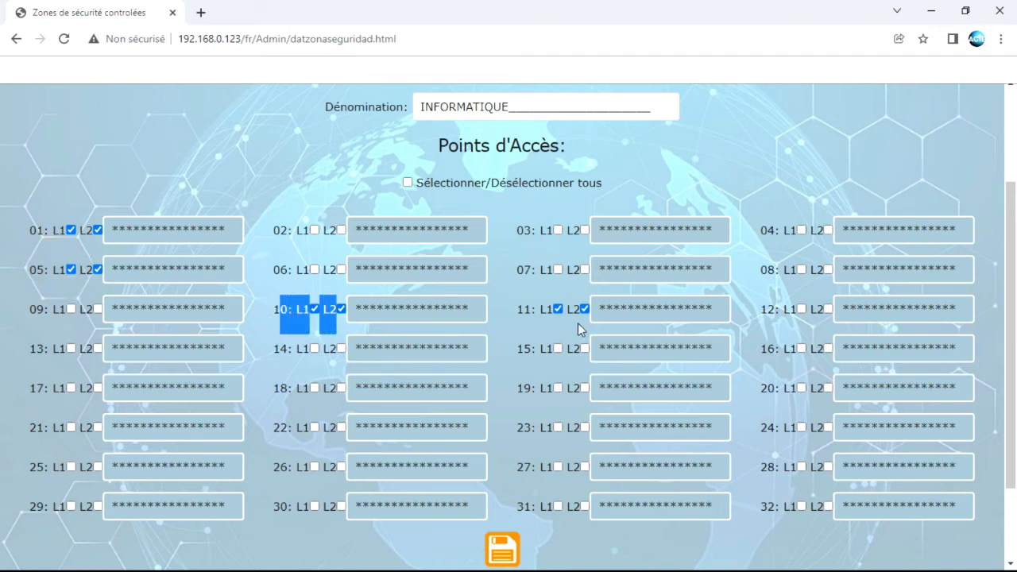
{"action": "left_click_drag", "start_coordinate": [525, 310], "coordinate": [590, 311]}
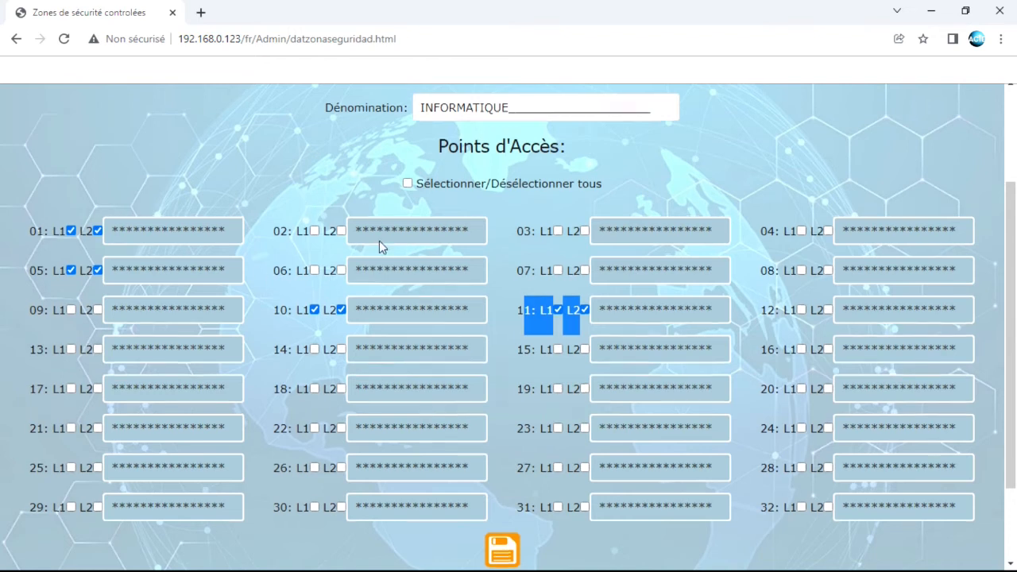
Switch to zone 3 COMPTA and scroll through its access points 11, 18, 23 and 26
{"action": "scroll", "coordinate": [582, 275], "scroll_direction": "up", "scroll_amount": 2}
{"action": "left_click", "coordinate": [612, 223]}
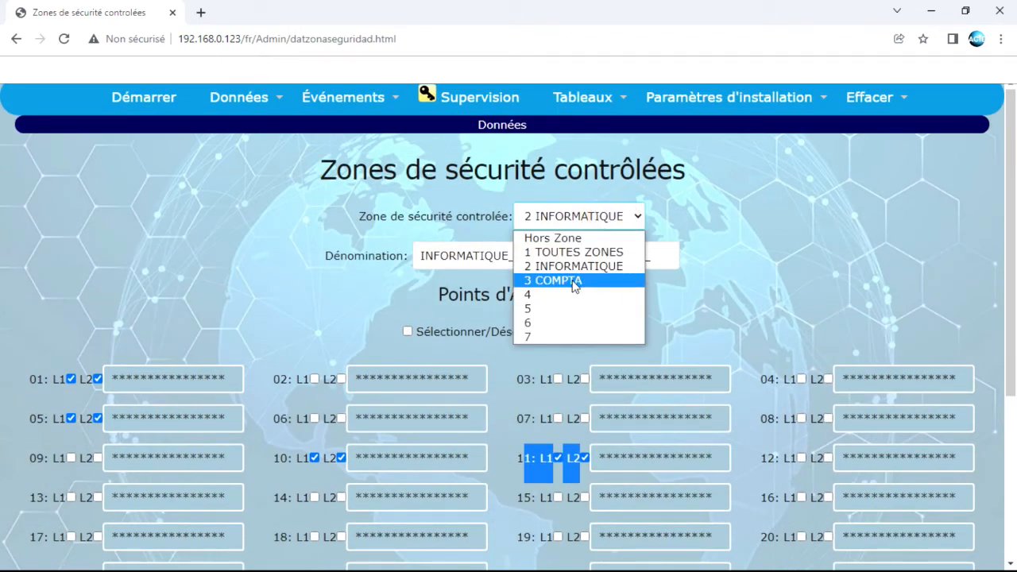
{"action": "left_click", "coordinate": [570, 281]}
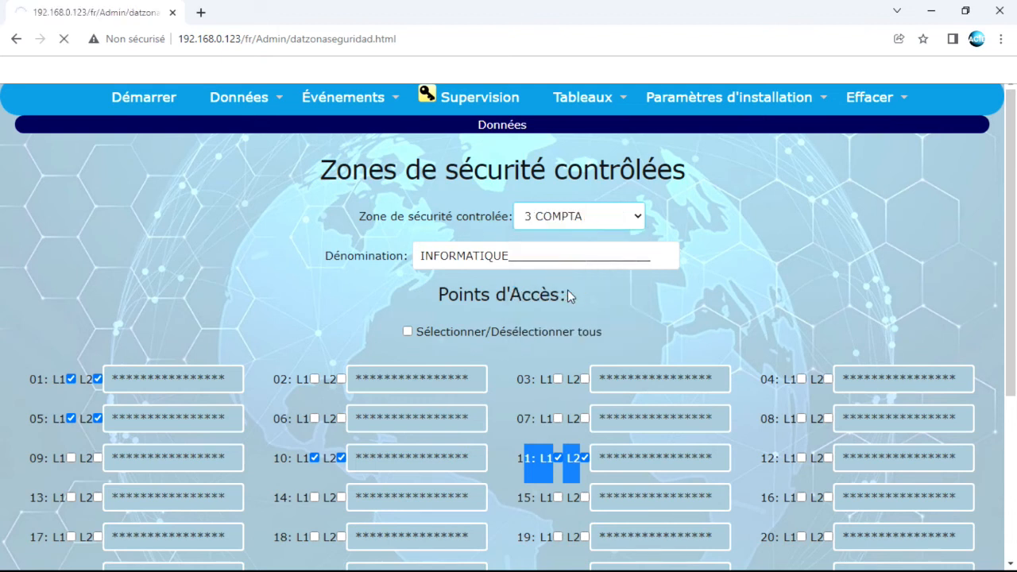
{"action": "scroll", "coordinate": [529, 317], "scroll_direction": "down", "scroll_amount": 3}
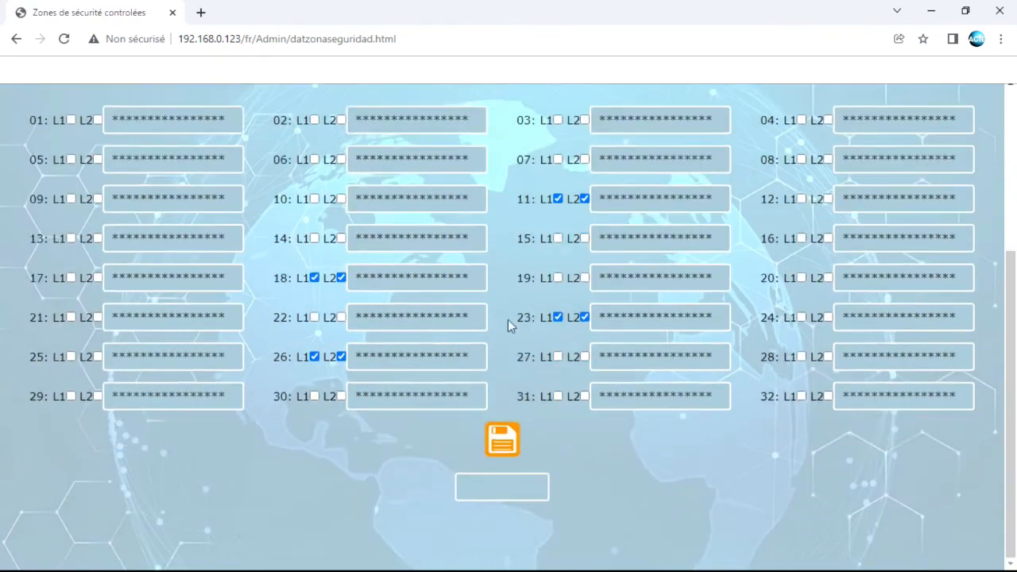
{"action": "left_click", "coordinate": [313, 356]}
{"action": "scroll", "coordinate": [243, 114], "scroll_direction": "up", "scroll_amount": 3}
On Groupes d'accès, select access group 2 and rename it informatique
{"action": "mouse_move", "coordinate": [248, 97]}
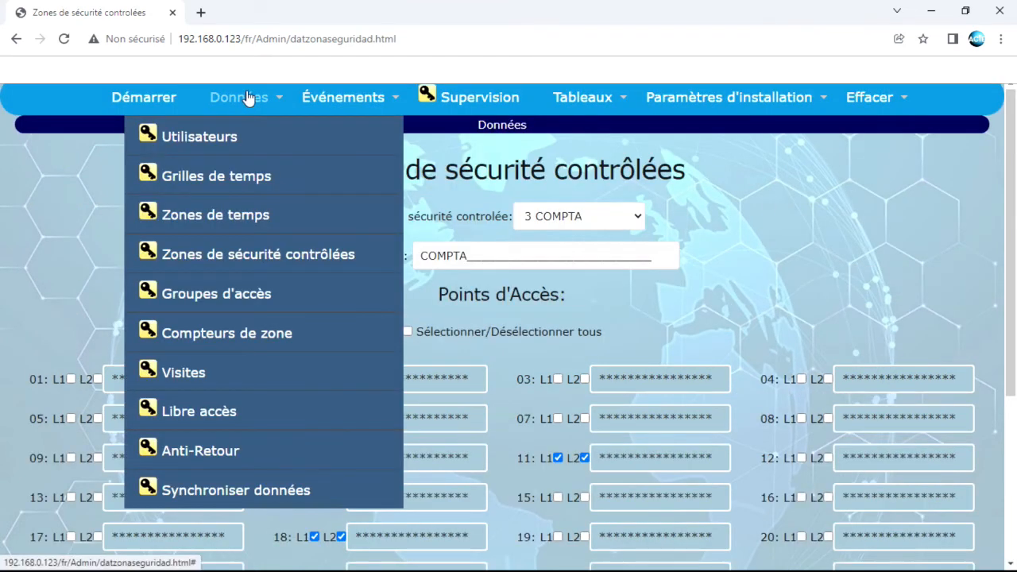
{"action": "left_click", "coordinate": [236, 295]}
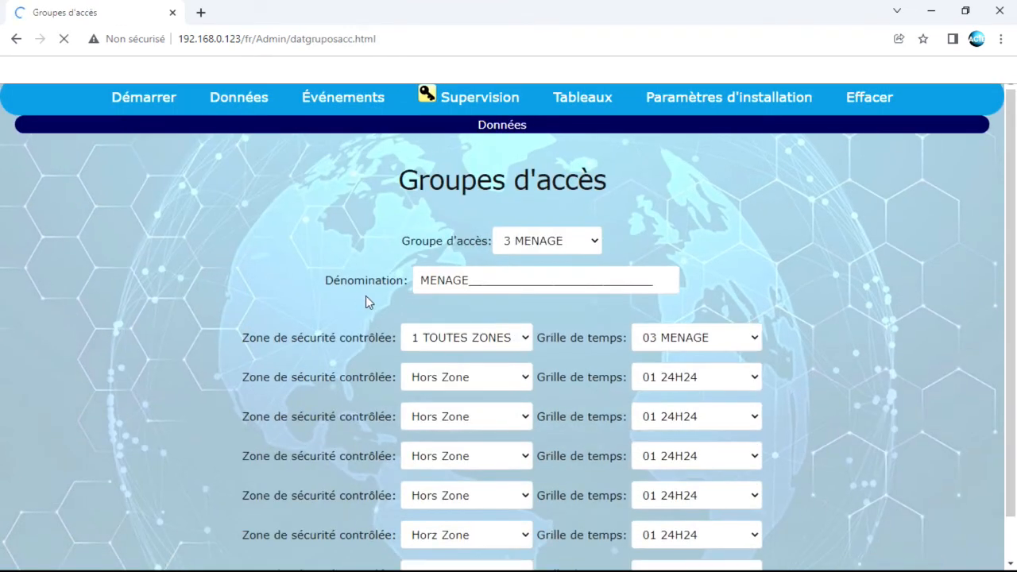
{"action": "scroll", "coordinate": [333, 299], "scroll_direction": "down", "scroll_amount": 1}
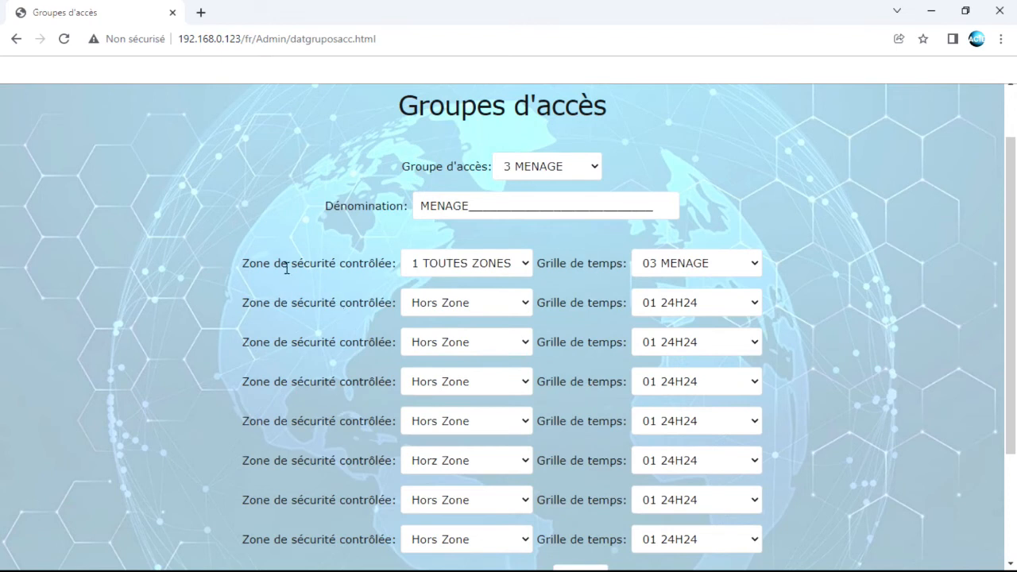
{"action": "left_click_drag", "start_coordinate": [245, 263], "coordinate": [404, 268]}
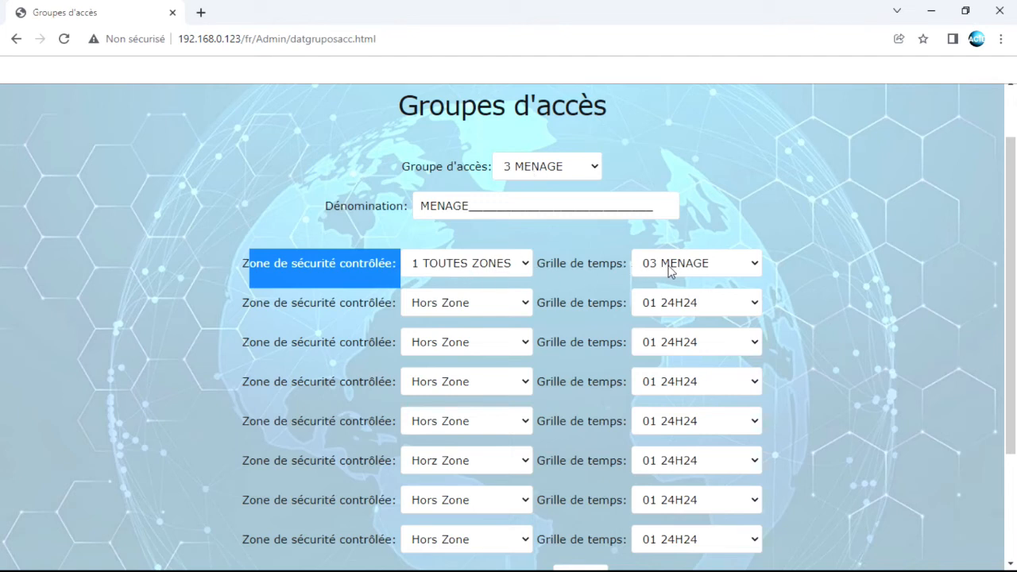
{"action": "left_click", "coordinate": [559, 168]}
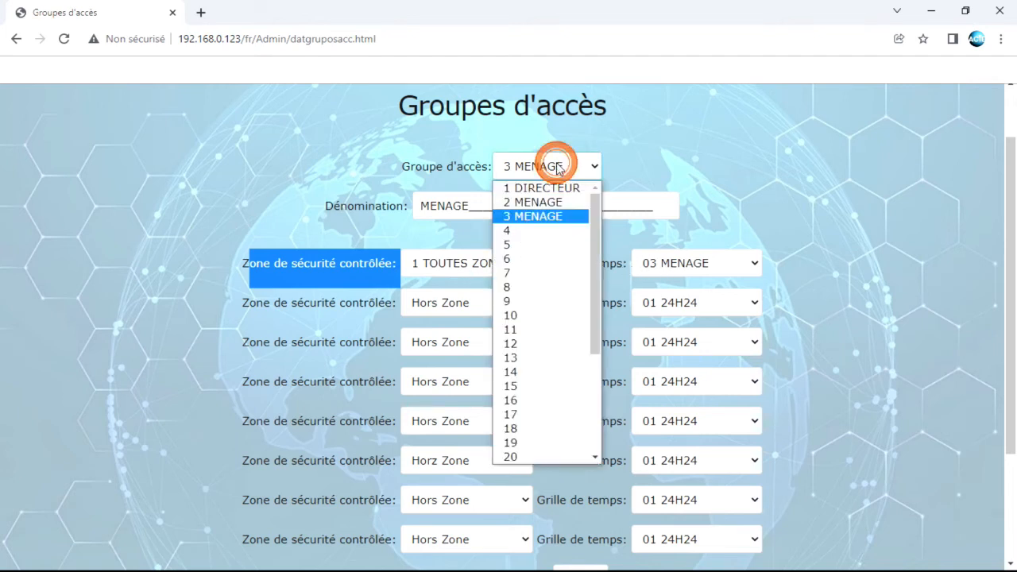
{"action": "left_click", "coordinate": [532, 205]}
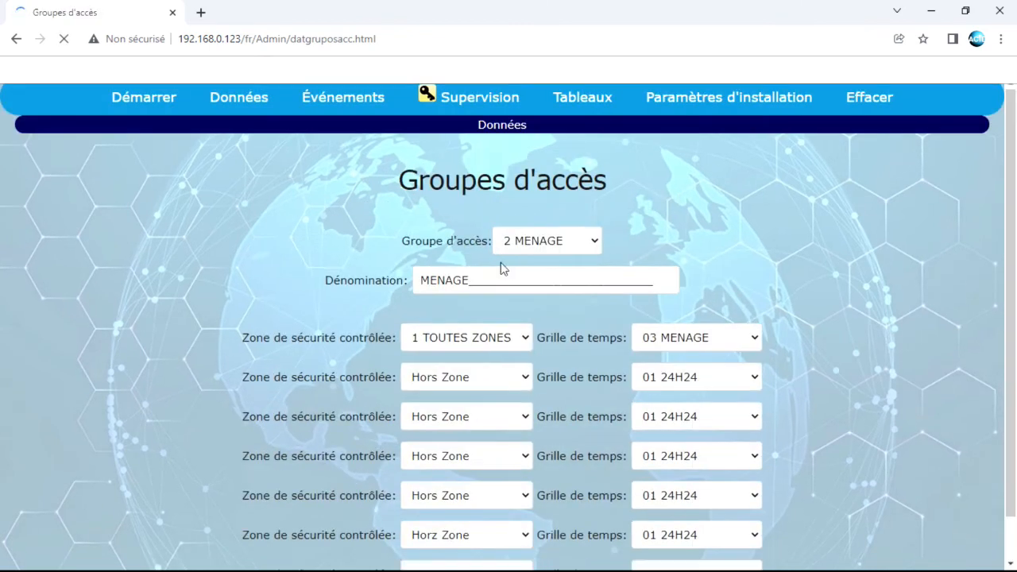
{"action": "left_click_drag", "start_coordinate": [427, 280], "coordinate": [770, 300]}
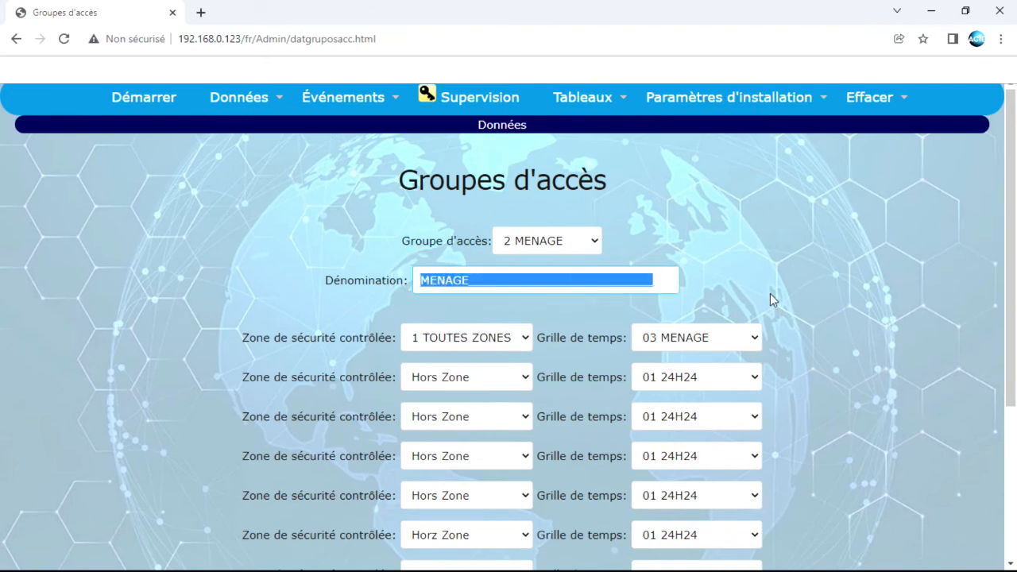
{"action": "type", "text": "informatique"}
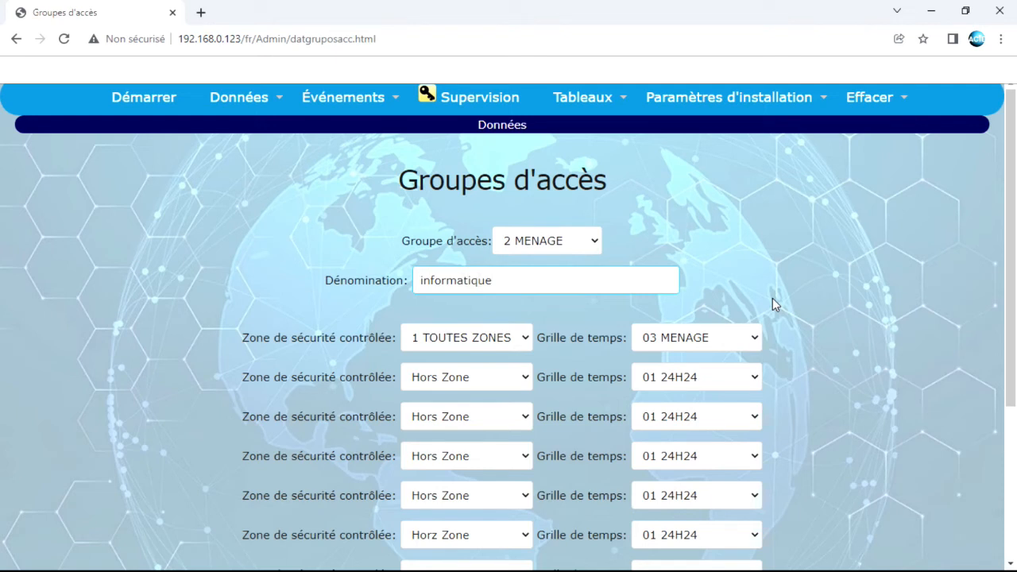
Set the first zone to 2 INFORMATIQUE with time grid 02 INFORMATIQE and save the group
{"action": "left_click", "coordinate": [477, 338]}
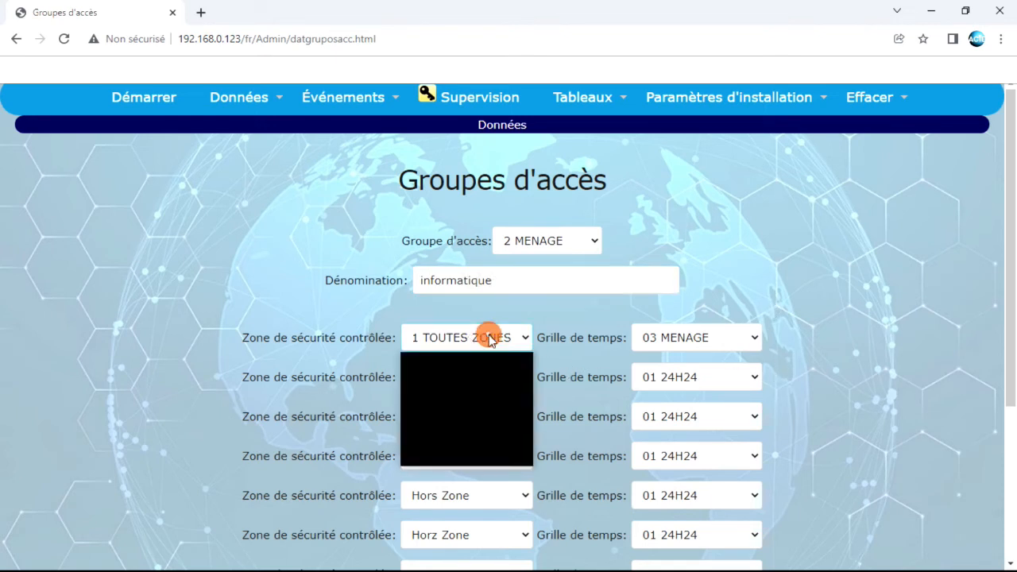
{"action": "left_click", "coordinate": [488, 373]}
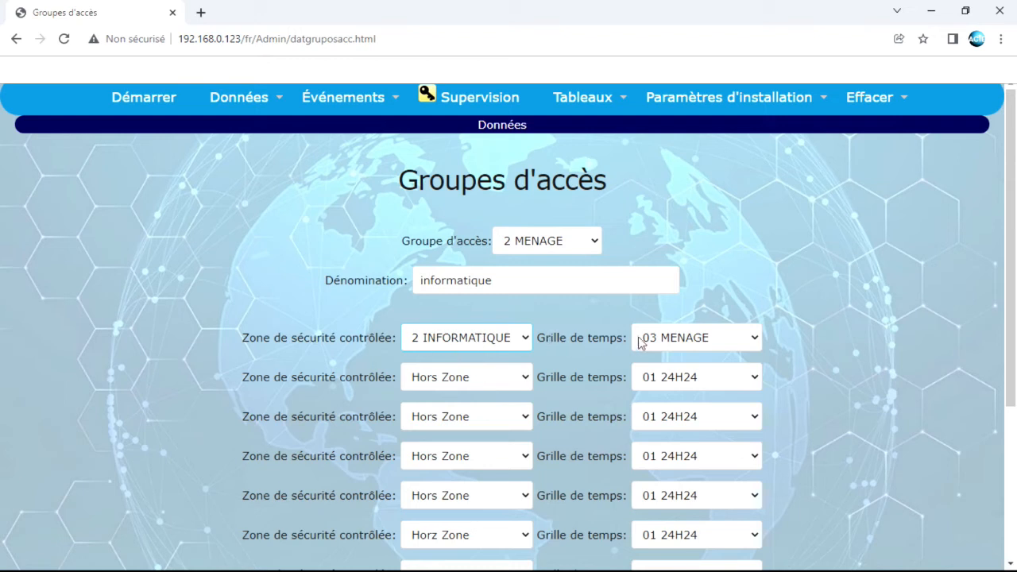
{"action": "left_click", "coordinate": [676, 339]}
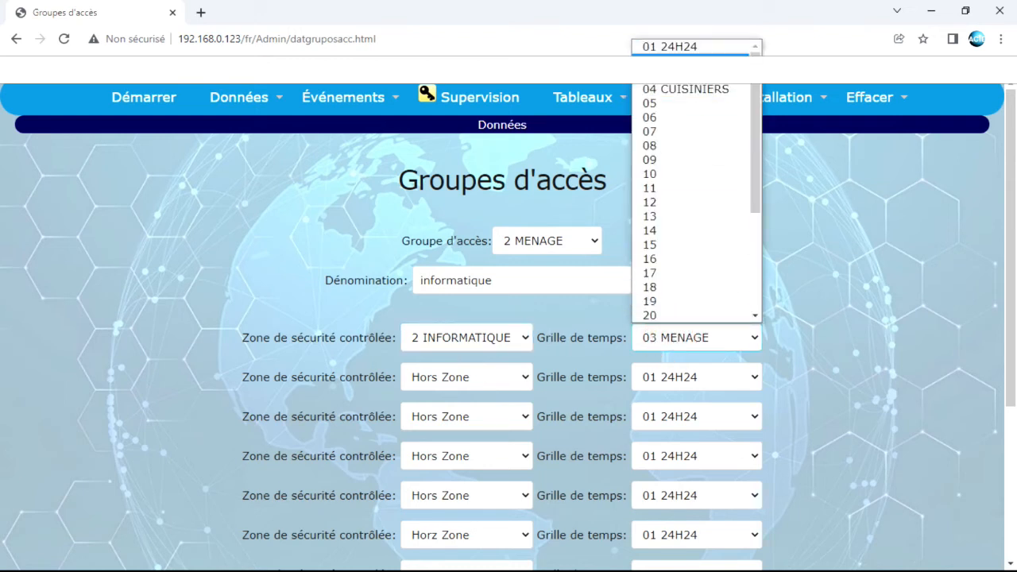
{"action": "left_click", "coordinate": [697, 62]}
{"action": "mouse_move", "coordinate": [725, 98]}
{"action": "left_click", "coordinate": [809, 245]}
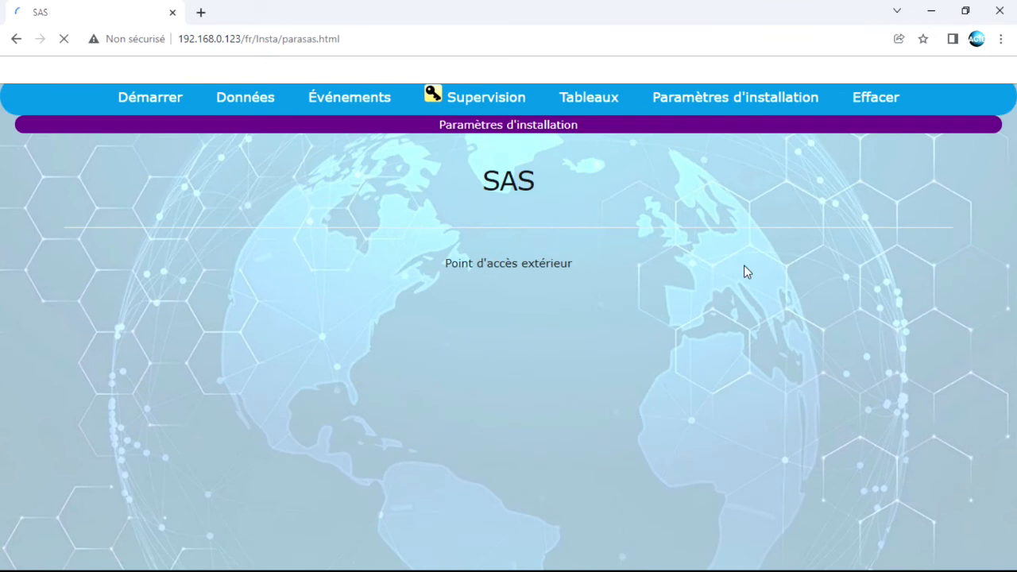
{"action": "left_click", "coordinate": [24, 37]}
{"action": "left_click", "coordinate": [18, 35]}
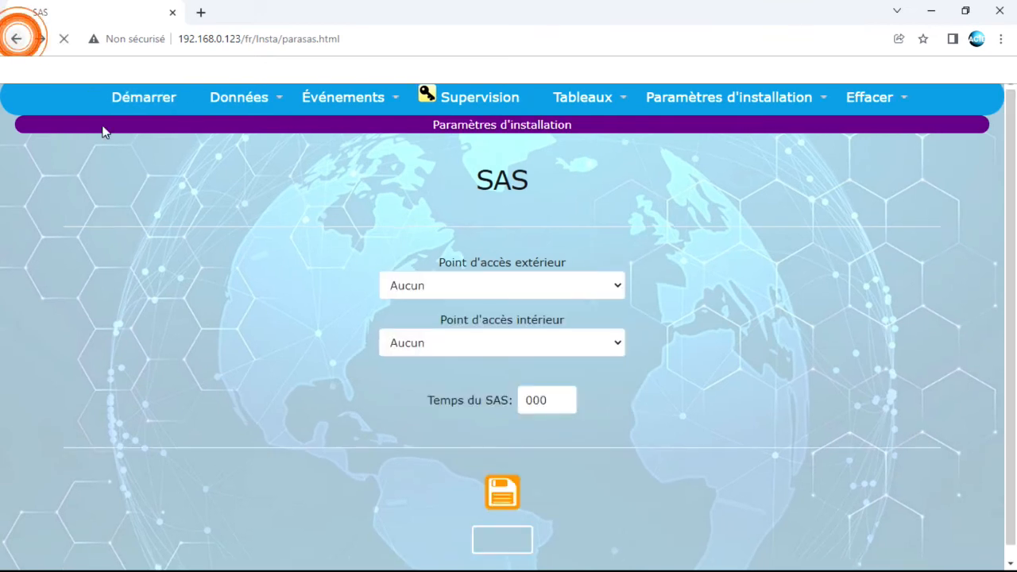
{"action": "scroll", "coordinate": [712, 409], "scroll_direction": "down", "scroll_amount": 2}
{"action": "scroll", "coordinate": [609, 323], "scroll_direction": "up", "scroll_amount": 1}
{"action": "scroll", "coordinate": [783, 387], "scroll_direction": "down", "scroll_amount": 2}
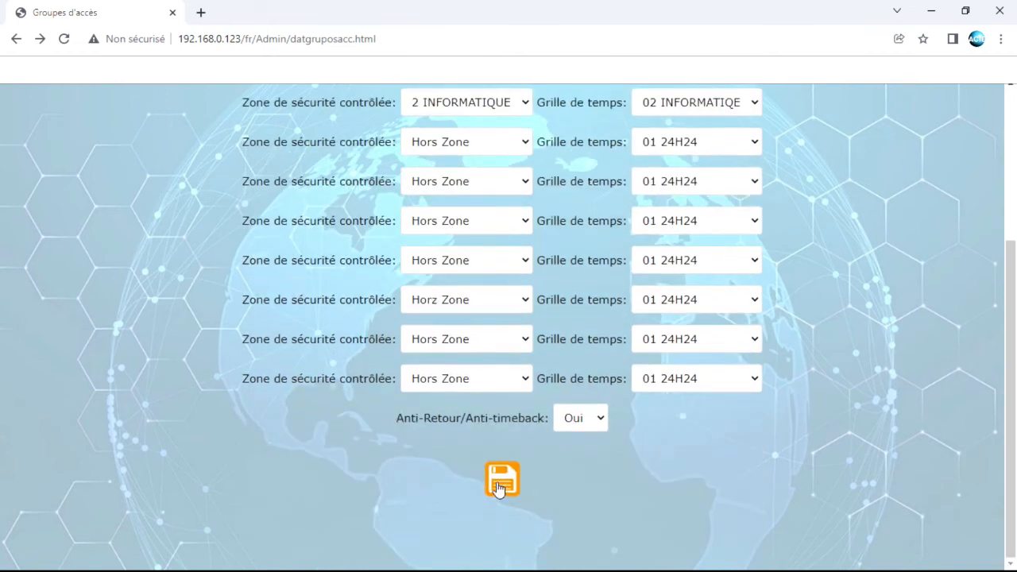
{"action": "left_click", "coordinate": [494, 477]}
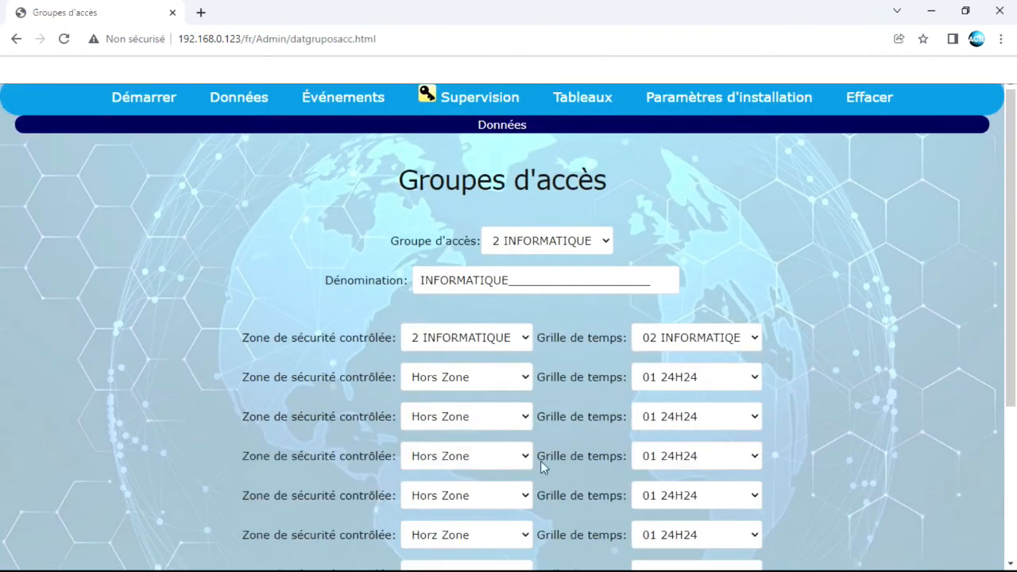
Select empty access group 4 and leave its Dénomination field blank
{"action": "left_click", "coordinate": [559, 240]}
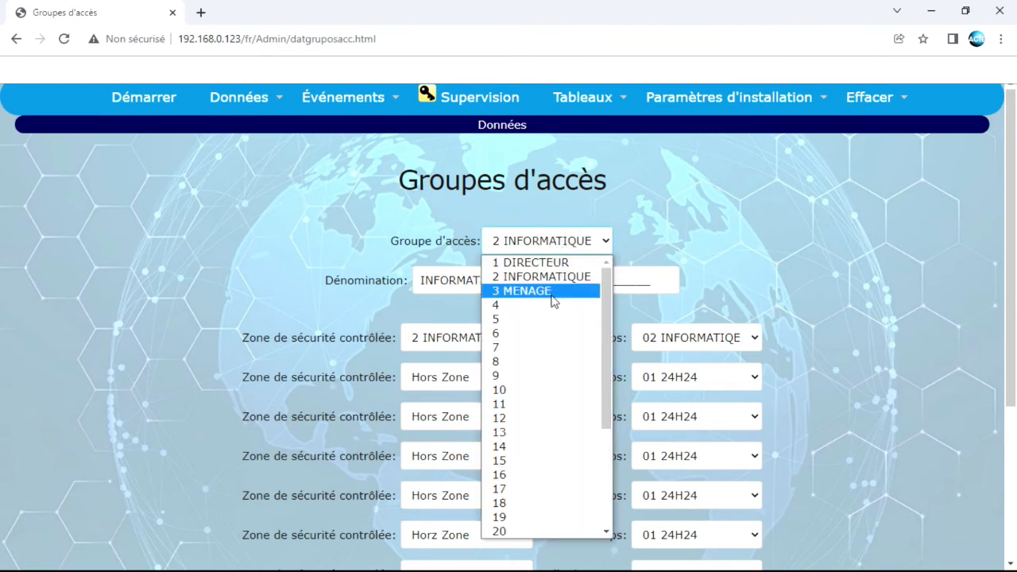
{"action": "left_click", "coordinate": [680, 242]}
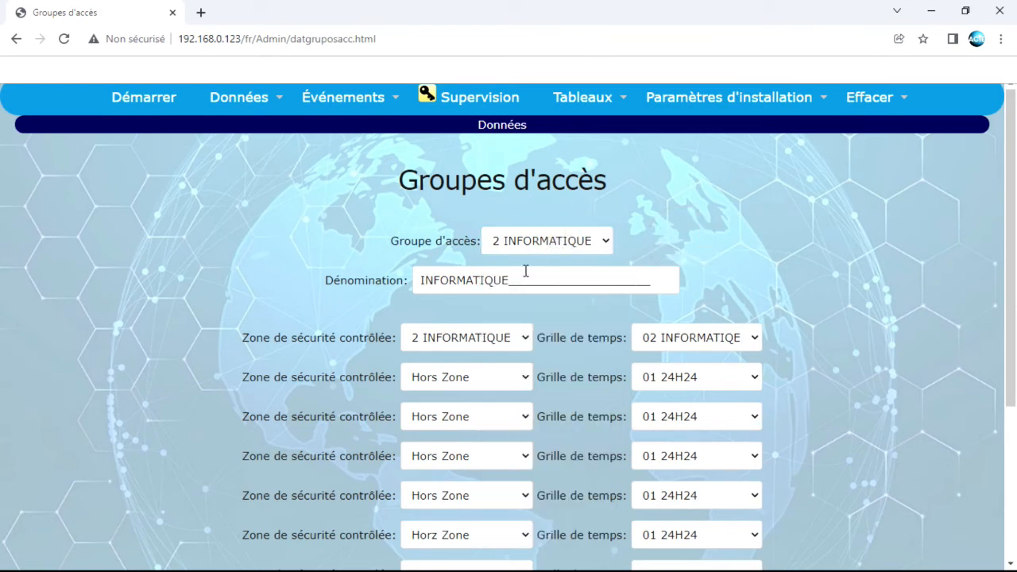
{"action": "left_click", "coordinate": [545, 240]}
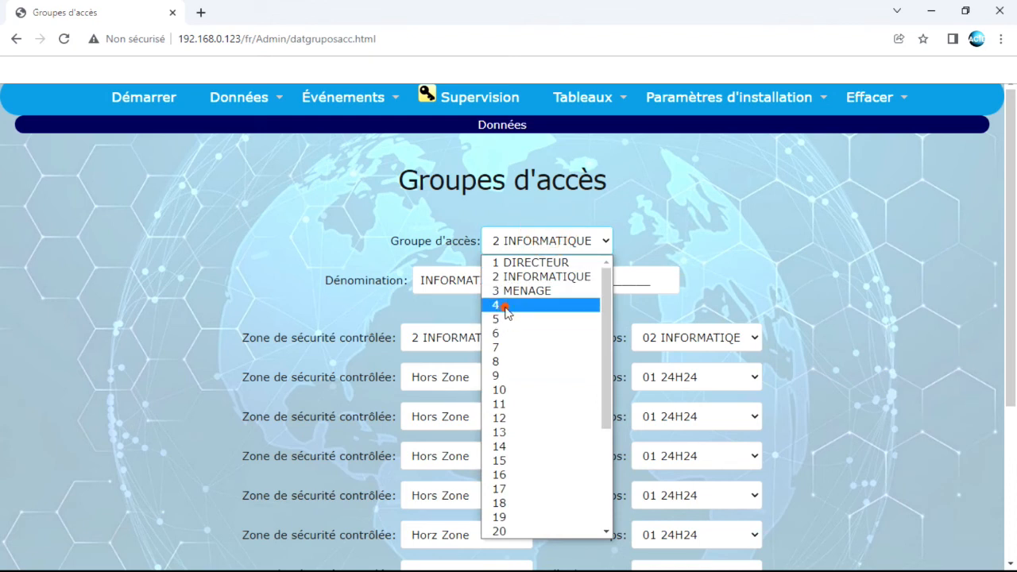
{"action": "left_click", "coordinate": [506, 305]}
{"action": "left_click", "coordinate": [422, 278]}
{"action": "left_click_drag", "start_coordinate": [421, 278], "coordinate": [735, 276]}
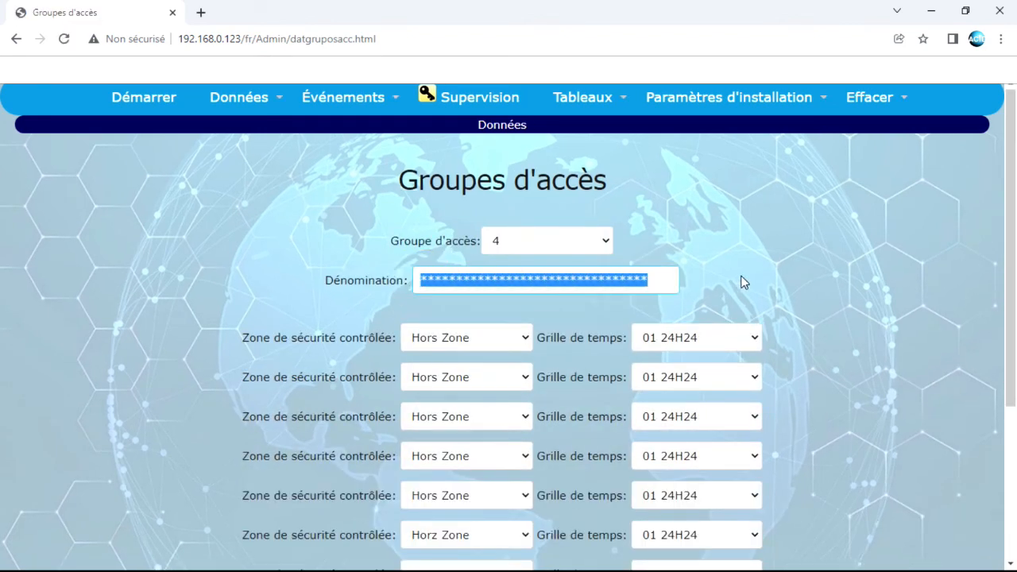
{"action": "type", "text": "cUISINIER"}
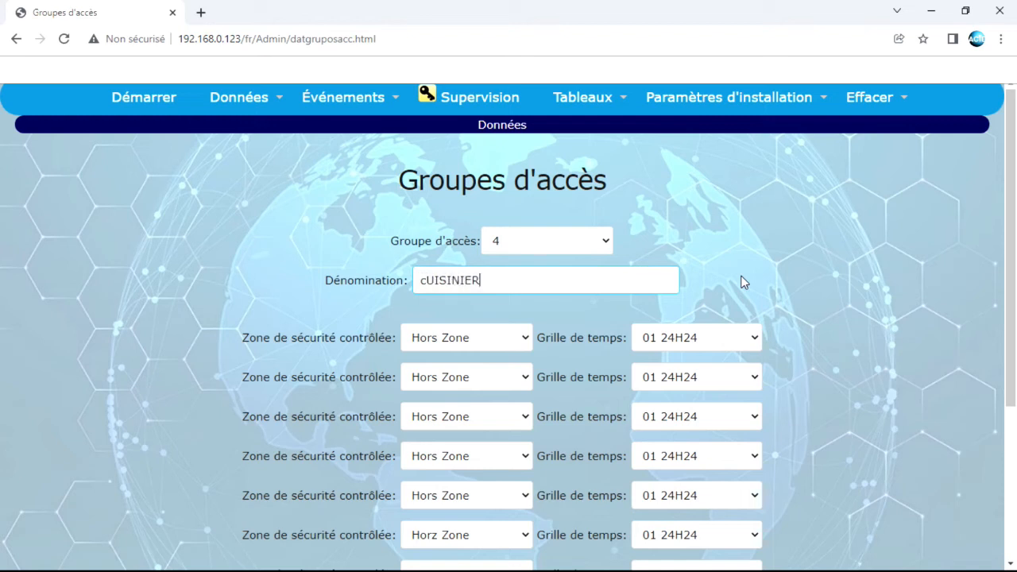
{"action": "key", "text": "BackSpace"}
{"action": "key", "text": "BackSpace"}
{"action": "key", "text": "BackSpace"}
{"action": "key", "text": "BackSpace"}
{"action": "key", "text": "BackSpace"}
{"action": "key", "text": "BackSpace"}
{"action": "key", "text": "BackSpace"}
{"action": "key", "text": "BackSpace"}
{"action": "key", "text": "BackSpace"}
{"action": "mouse_move", "coordinate": [226, 97]}
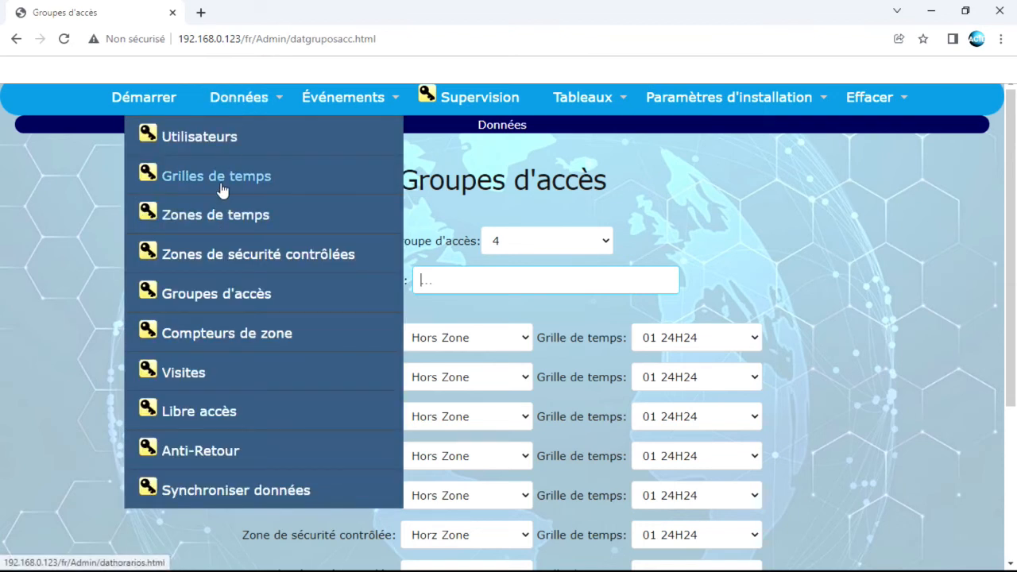
Open Zones de sécurité contrôlées, pick zone 4 and name it cuisinier
{"action": "left_click", "coordinate": [219, 262]}
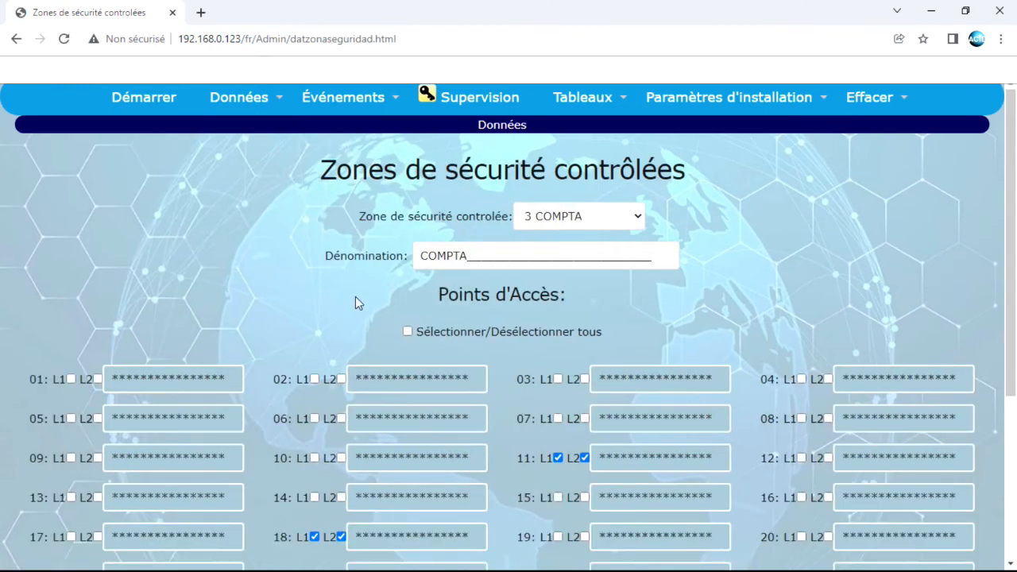
{"action": "scroll", "coordinate": [557, 185], "scroll_direction": "down", "scroll_amount": 1}
{"action": "left_click", "coordinate": [591, 142]}
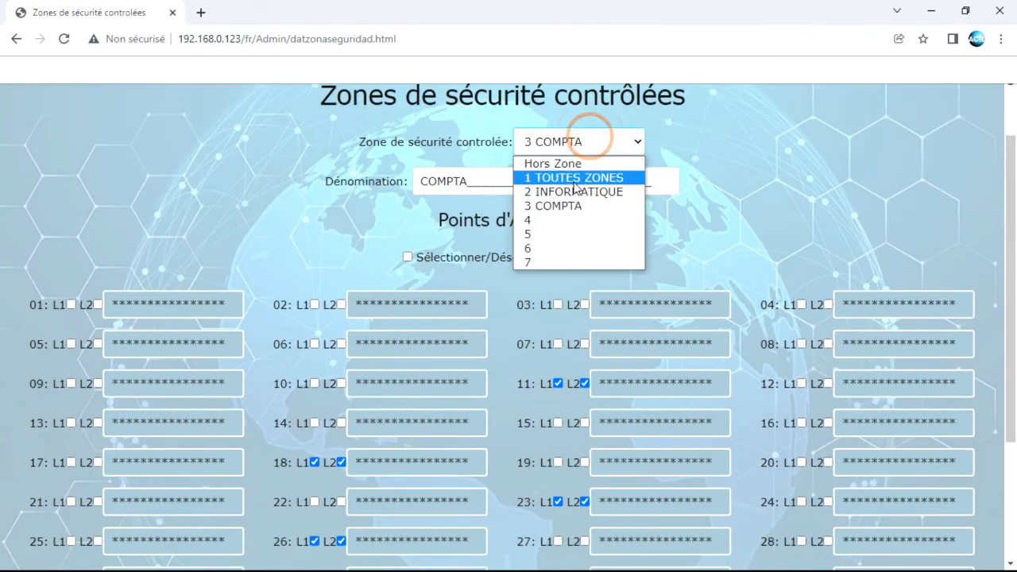
{"action": "left_click", "coordinate": [556, 226]}
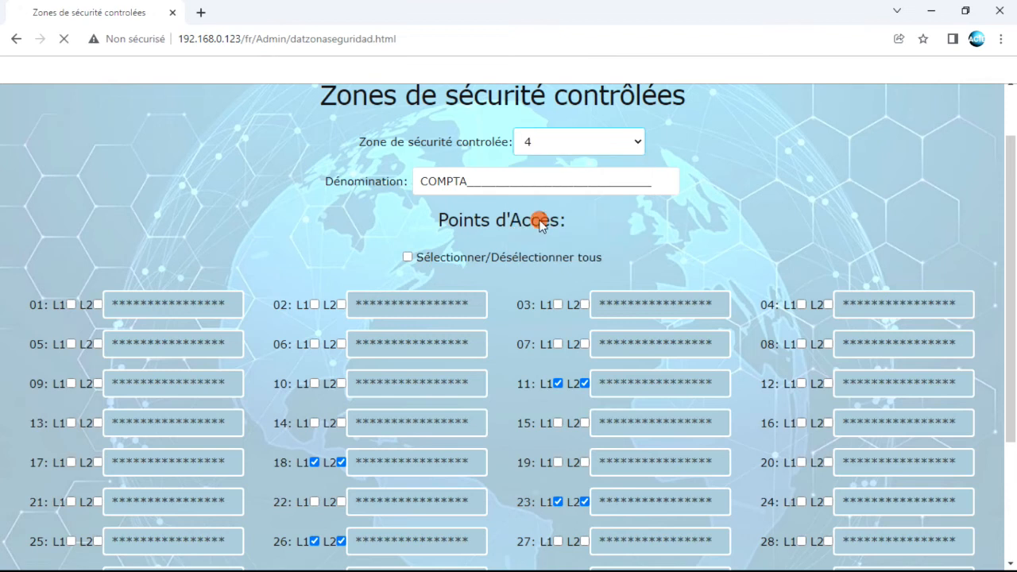
{"action": "double_click", "coordinate": [421, 255]}
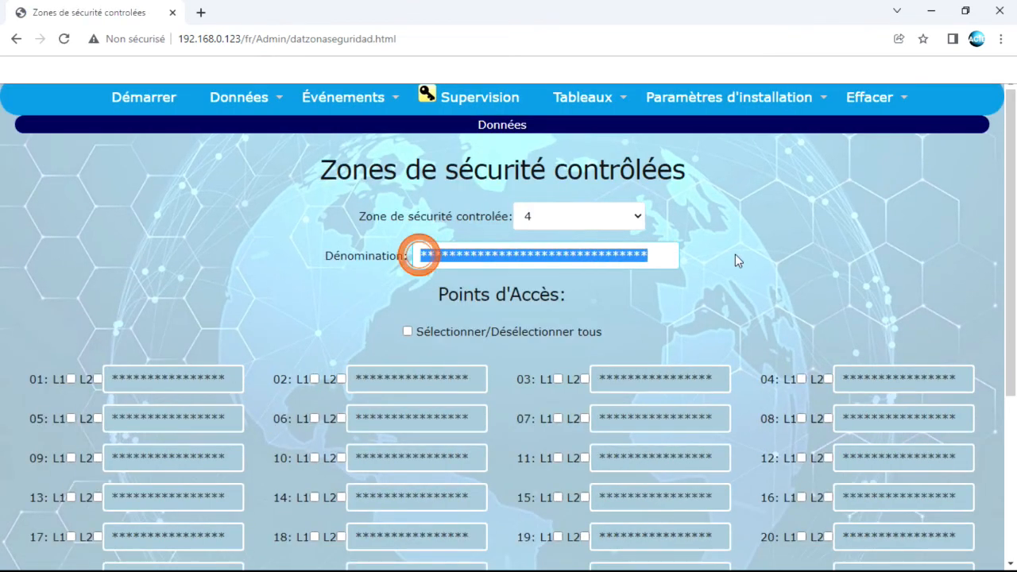
{"action": "type", "text": "cuisinier"}
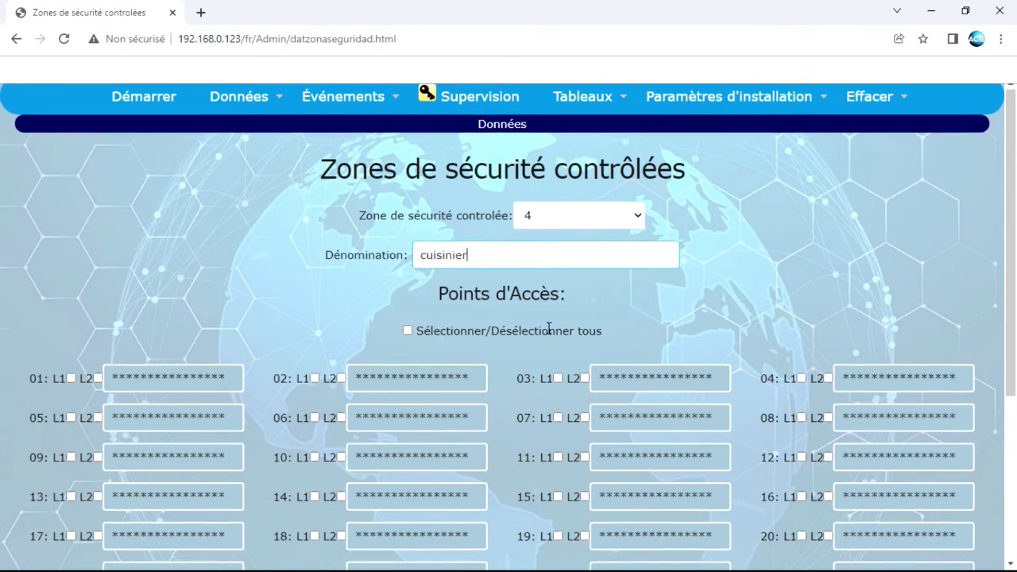
Tick L1 and L2 for access points 31 and 20, then save zone 4
{"action": "scroll", "coordinate": [547, 328], "scroll_direction": "down", "scroll_amount": 2}
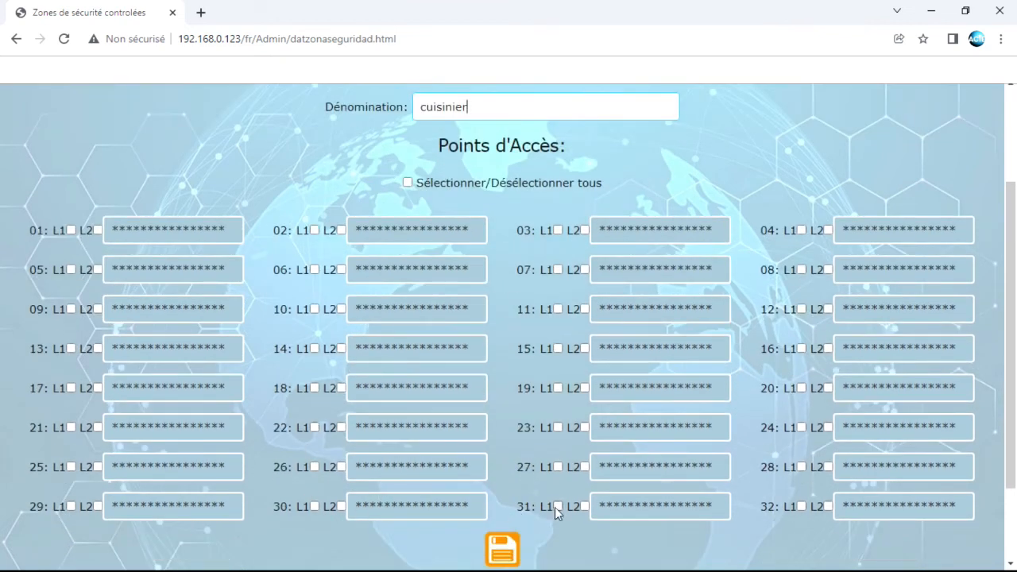
{"action": "left_click", "coordinate": [557, 507]}
{"action": "left_click", "coordinate": [585, 507]}
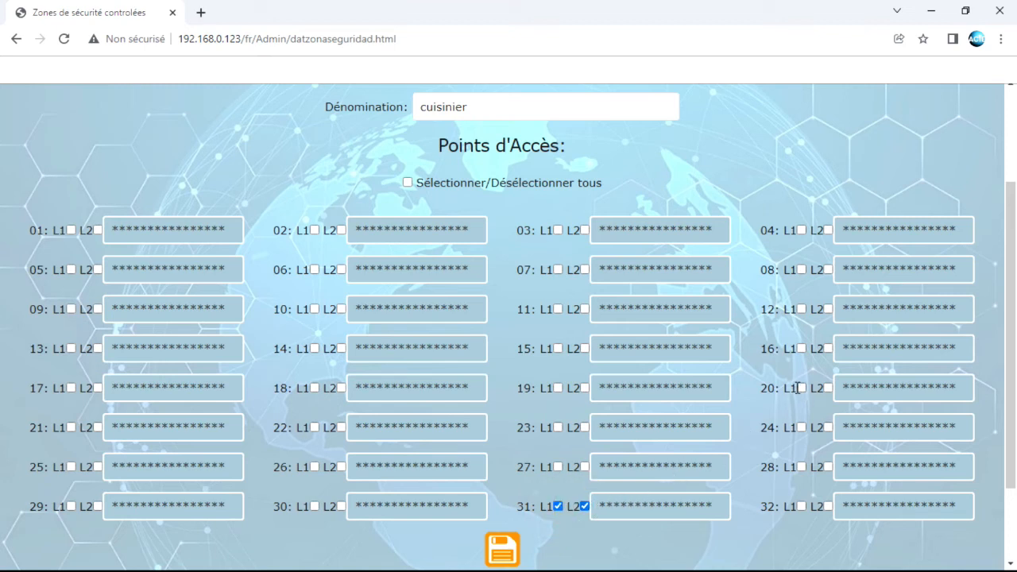
{"action": "left_click", "coordinate": [800, 389]}
{"action": "left_click", "coordinate": [828, 389]}
{"action": "left_click", "coordinate": [502, 548]}
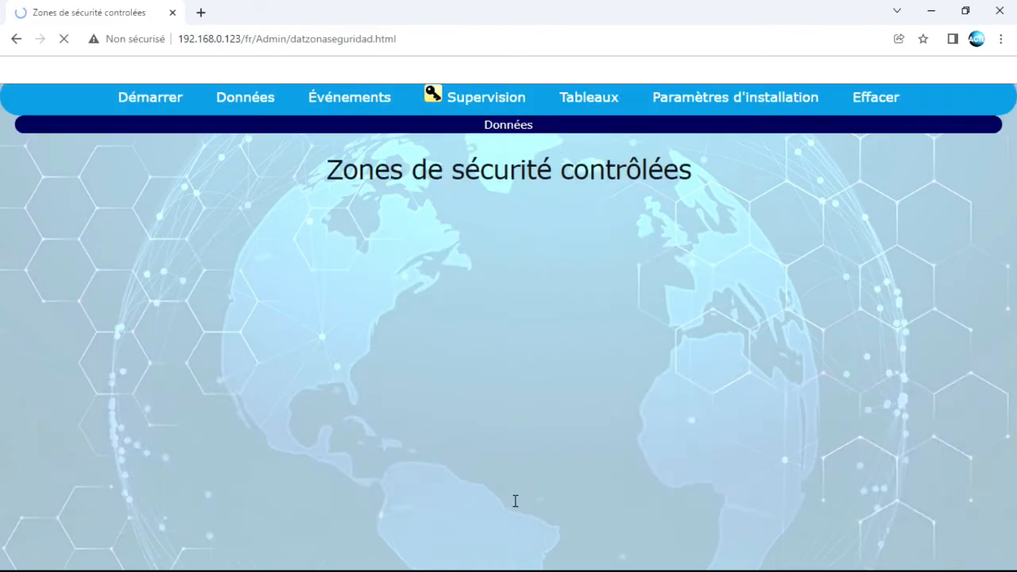
{"action": "mouse_move", "coordinate": [238, 97]}
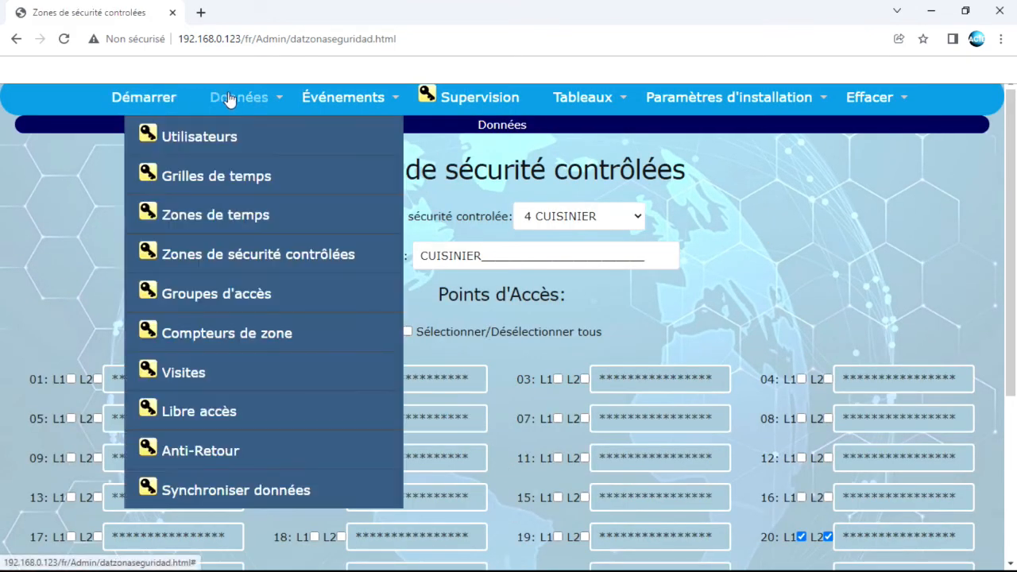
Name access group 4 'cuisinier' with zone 4 CUISINIER and time grid 04 CUISINIERS, and save it
{"action": "left_click", "coordinate": [209, 297]}
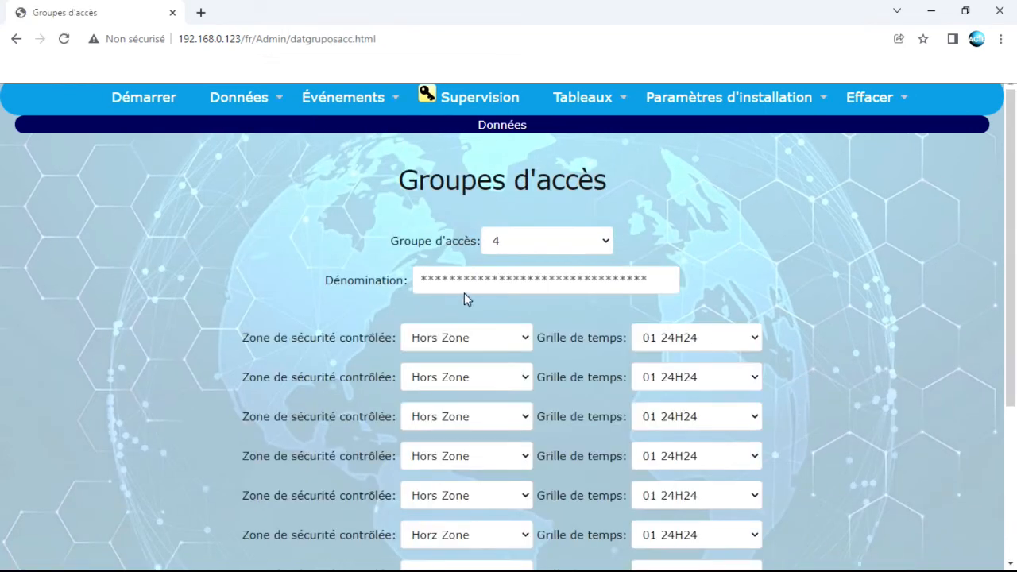
{"action": "left_click_drag", "start_coordinate": [661, 278], "coordinate": [392, 279]}
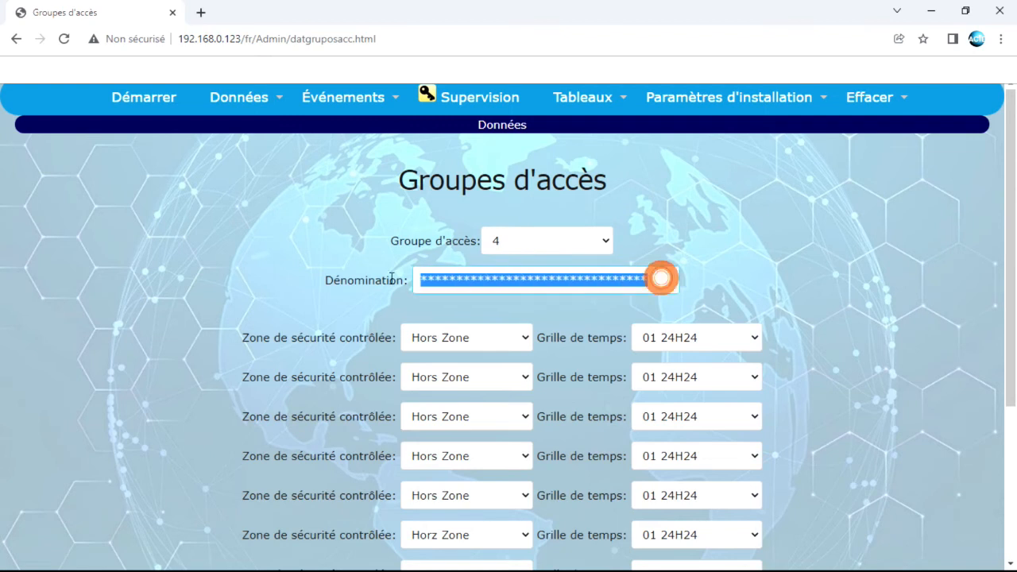
{"action": "type", "text": "cuisi"}
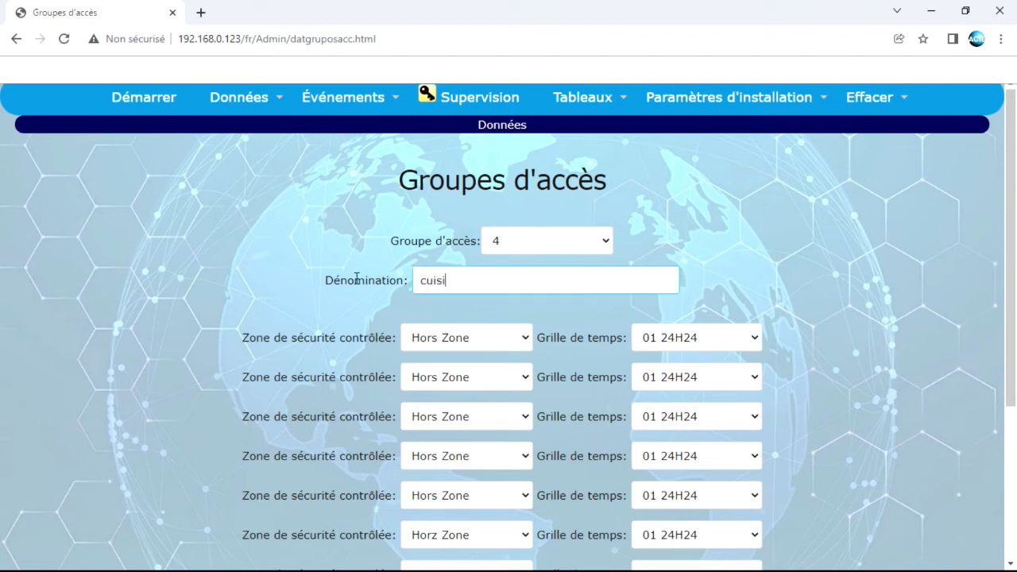
{"action": "left_click", "coordinate": [475, 339]}
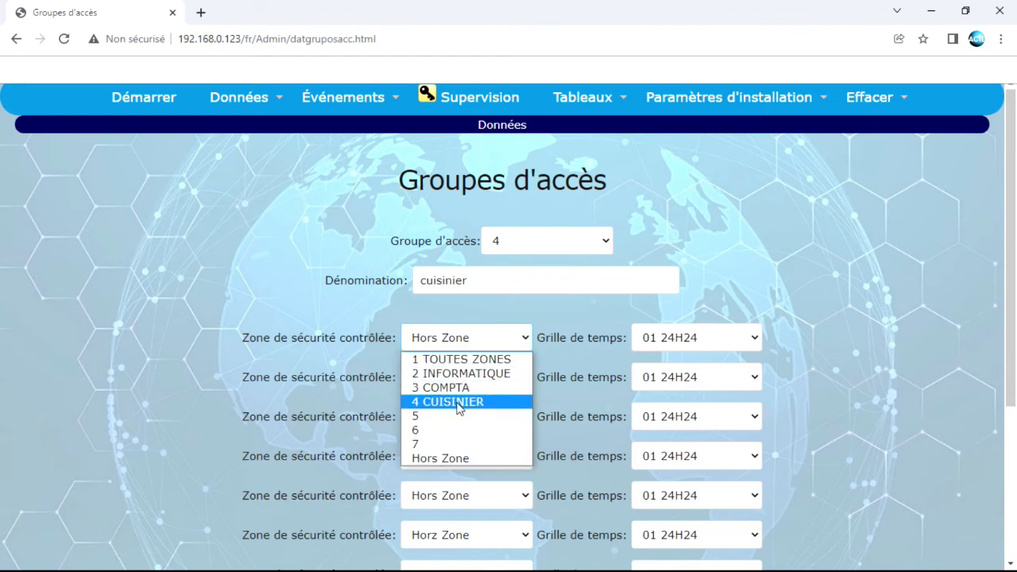
{"action": "left_click", "coordinate": [455, 402]}
{"action": "left_click", "coordinate": [686, 340]}
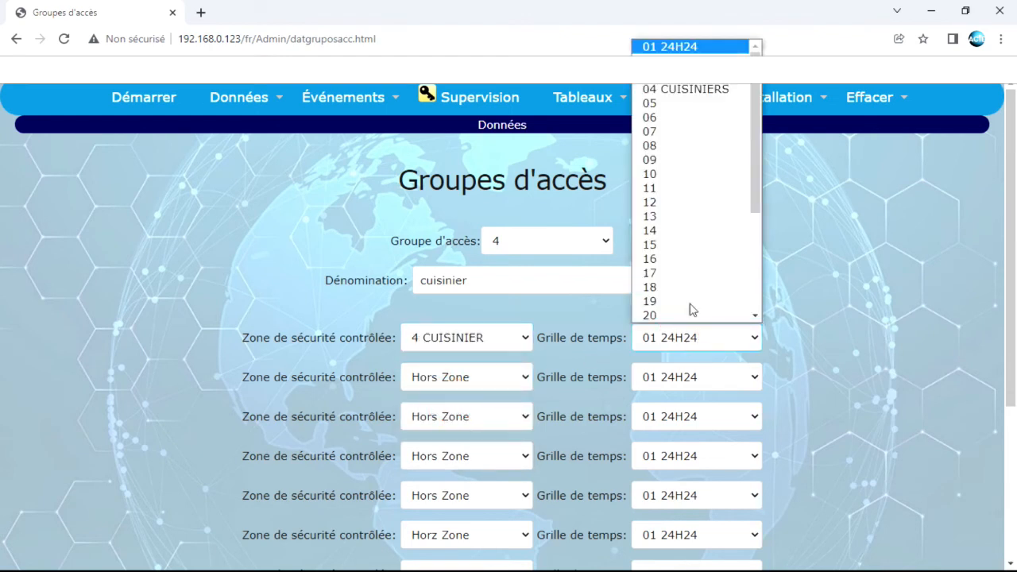
{"action": "left_click", "coordinate": [696, 90]}
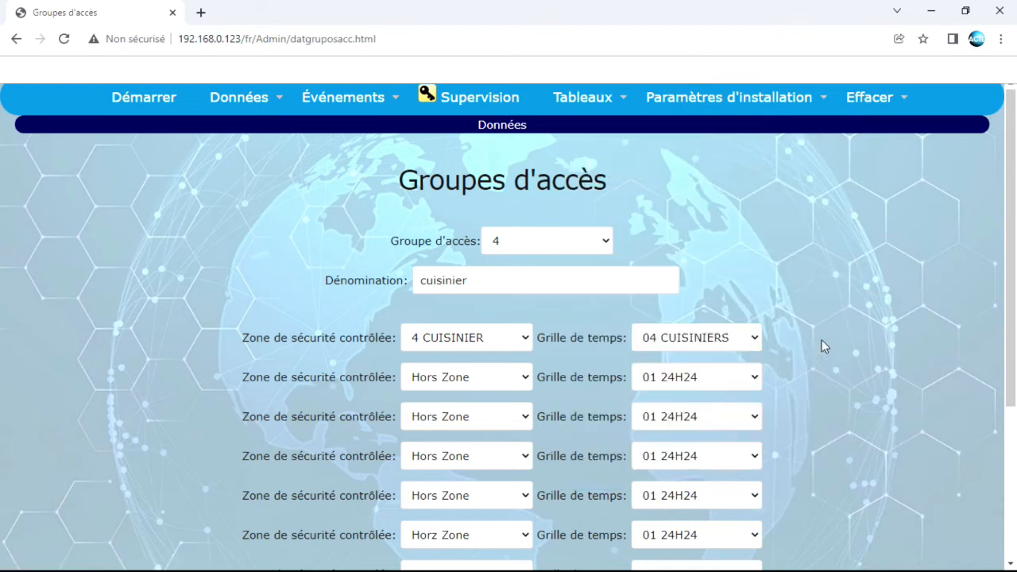
{"action": "scroll", "coordinate": [822, 340], "scroll_direction": "down", "scroll_amount": 3}
{"action": "left_click", "coordinate": [496, 479]}
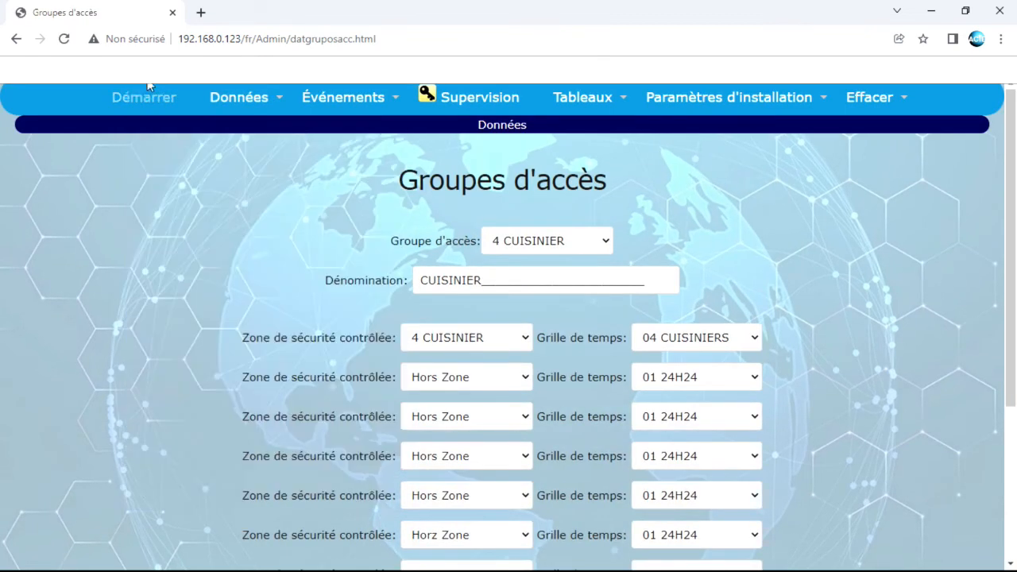
{"action": "left_click", "coordinate": [238, 97]}
{"action": "left_click", "coordinate": [202, 139]}
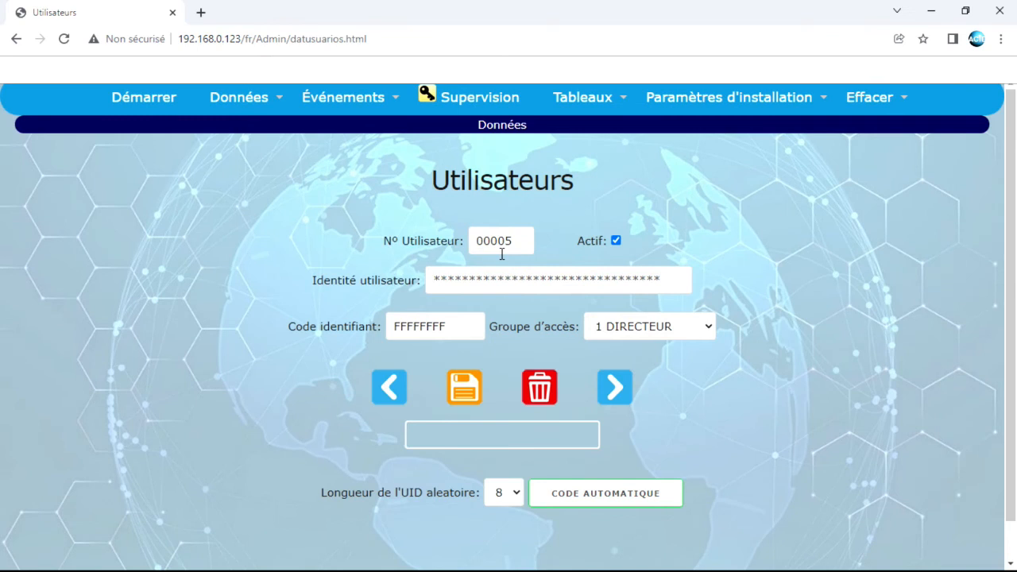
Replace user 00005's identity with the user's name and enter a new identifier code
{"action": "left_click_drag", "start_coordinate": [434, 279], "coordinate": [742, 279]}
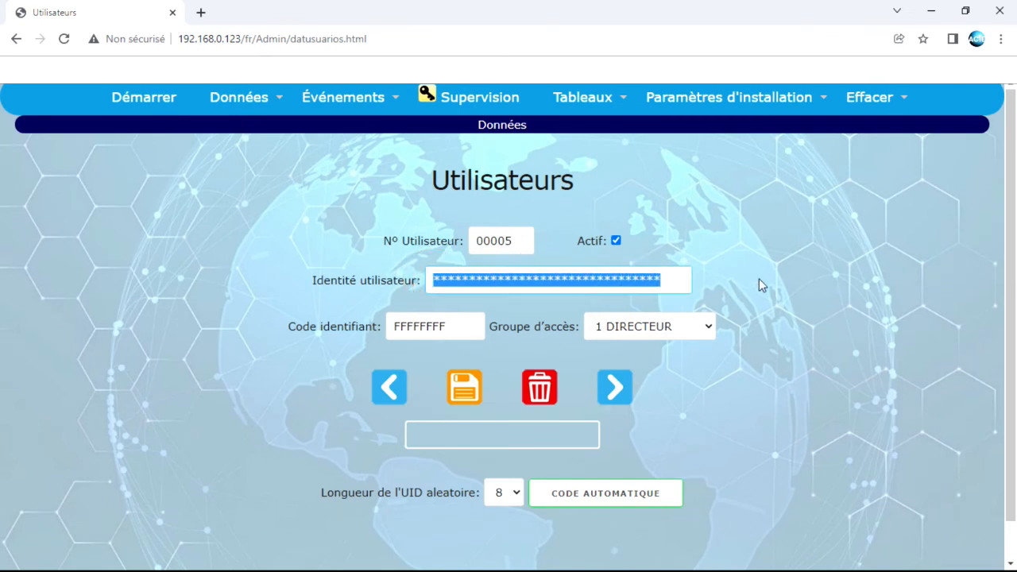
{"action": "type", "text": "pI"}
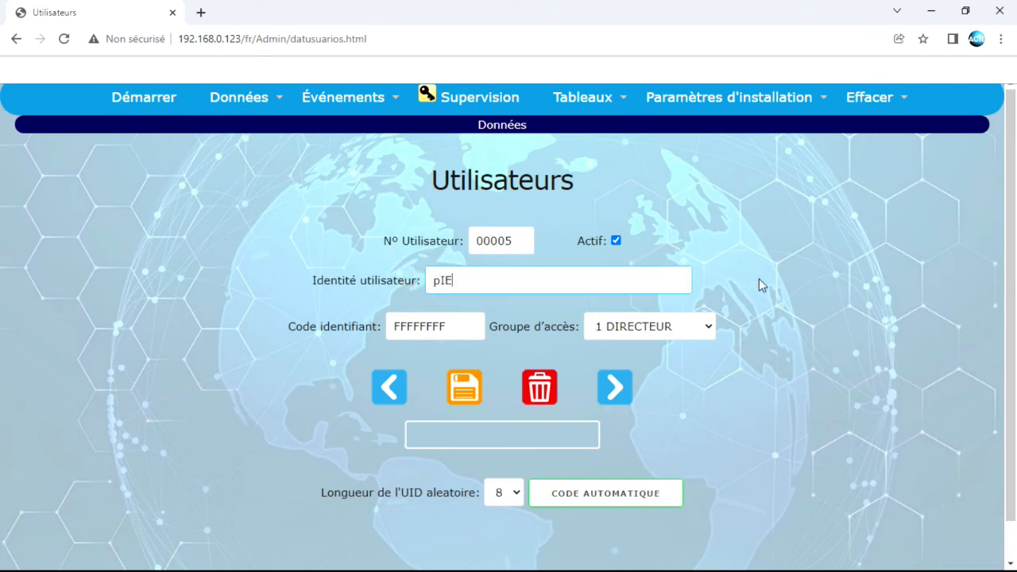
{"action": "key", "text": "BackSpace"}
{"action": "type", "text": "PIERRE"}
{"action": "left_click_drag", "start_coordinate": [454, 325], "coordinate": [329, 327]}
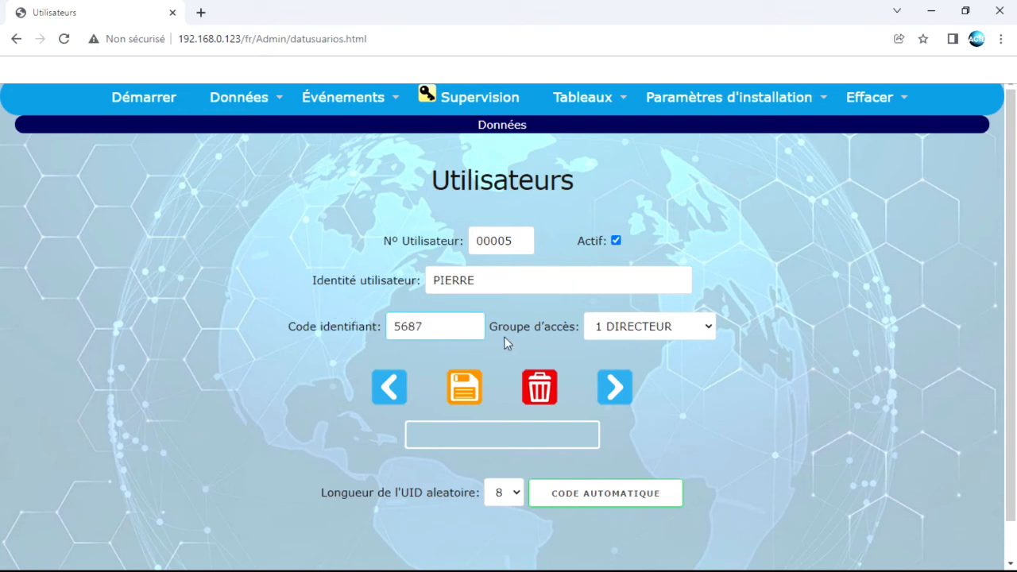
Assign the user to access group 4 CUISINIER, save, and return to the record to check it
{"action": "left_click", "coordinate": [609, 326]}
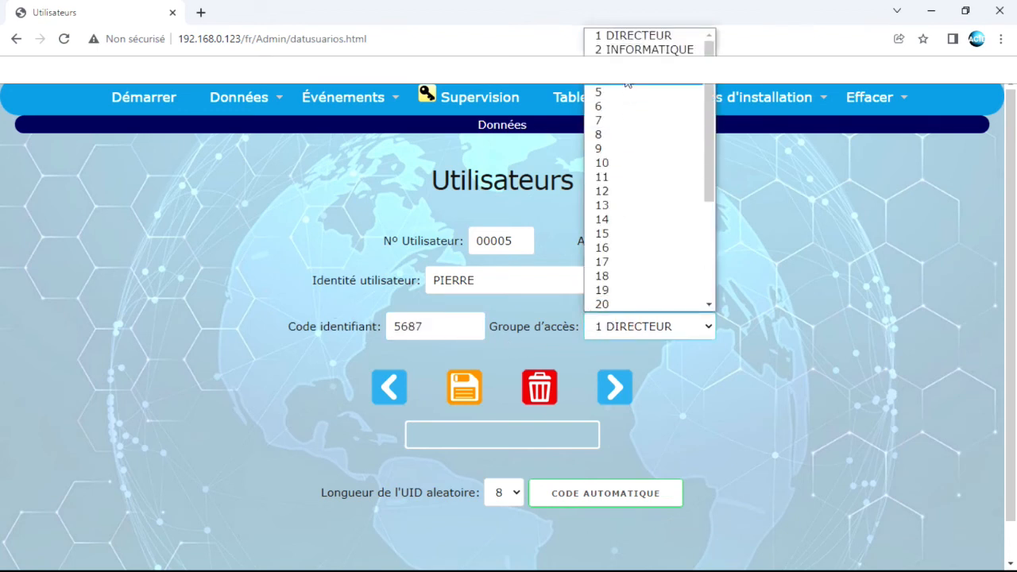
{"action": "left_click", "coordinate": [626, 78]}
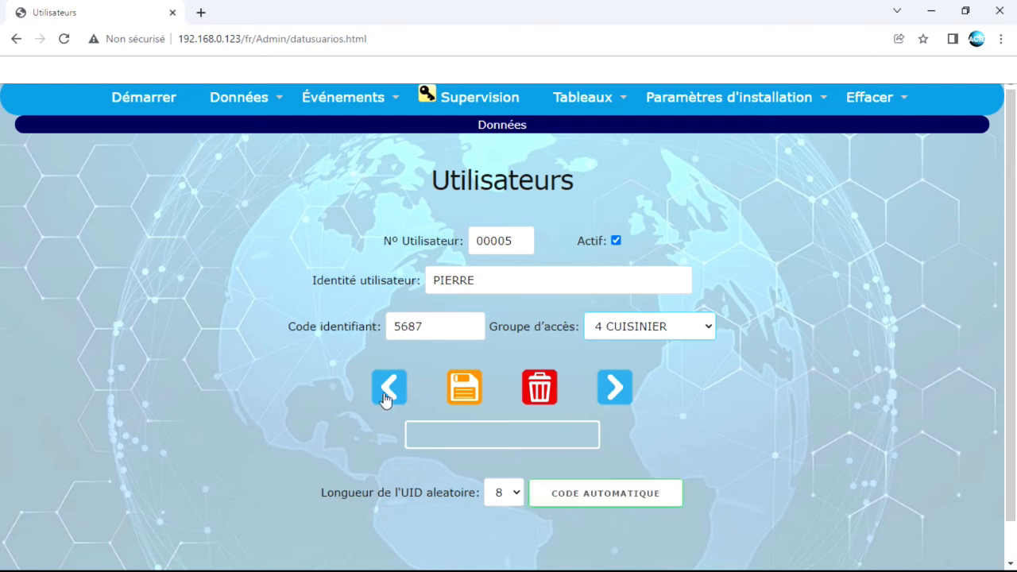
{"action": "left_click", "coordinate": [466, 395]}
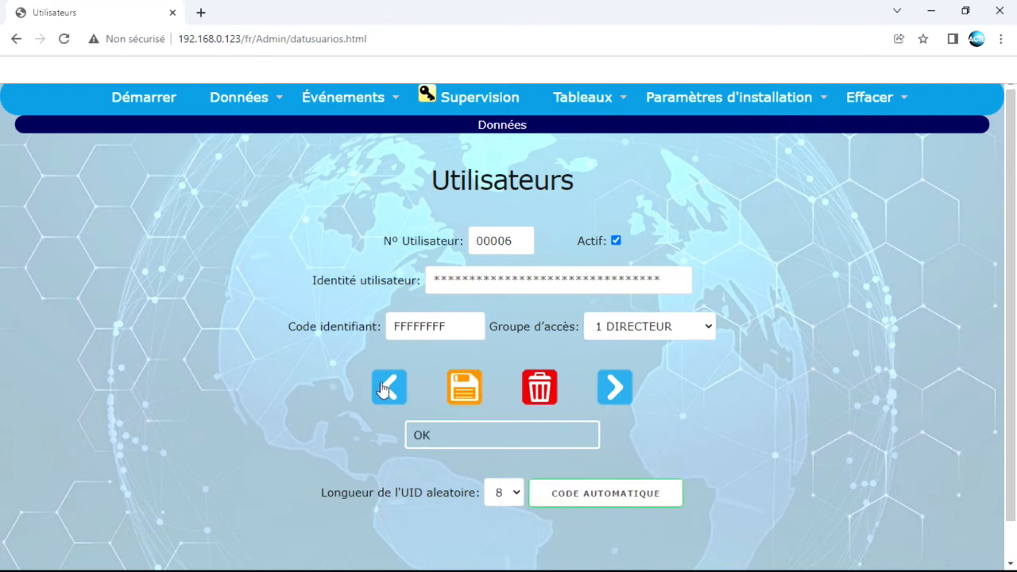
{"action": "left_click", "coordinate": [389, 388]}
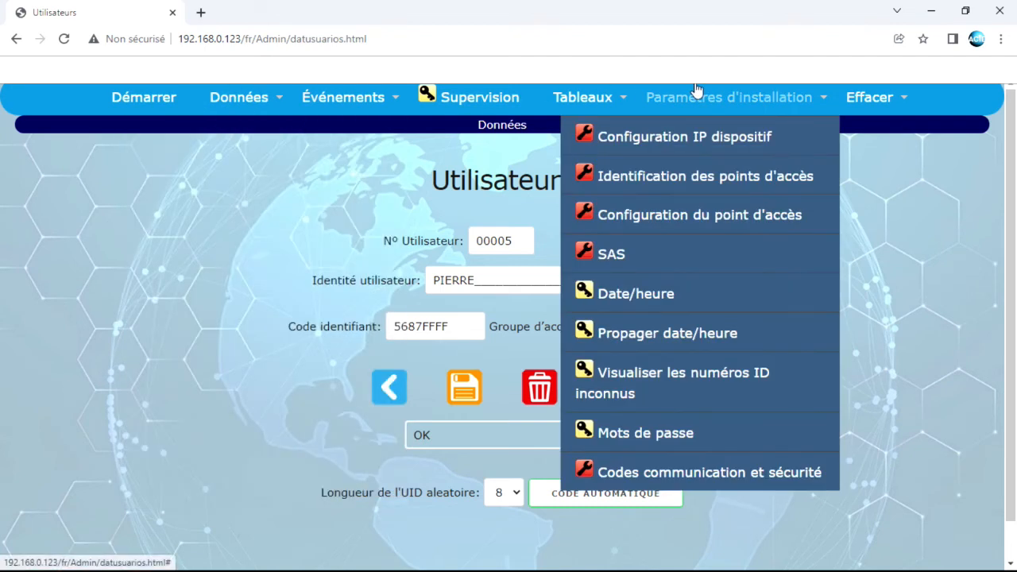
Look through the Paramètres d'installation, Données and Tableaux menus
{"action": "mouse_move", "coordinate": [239, 92]}
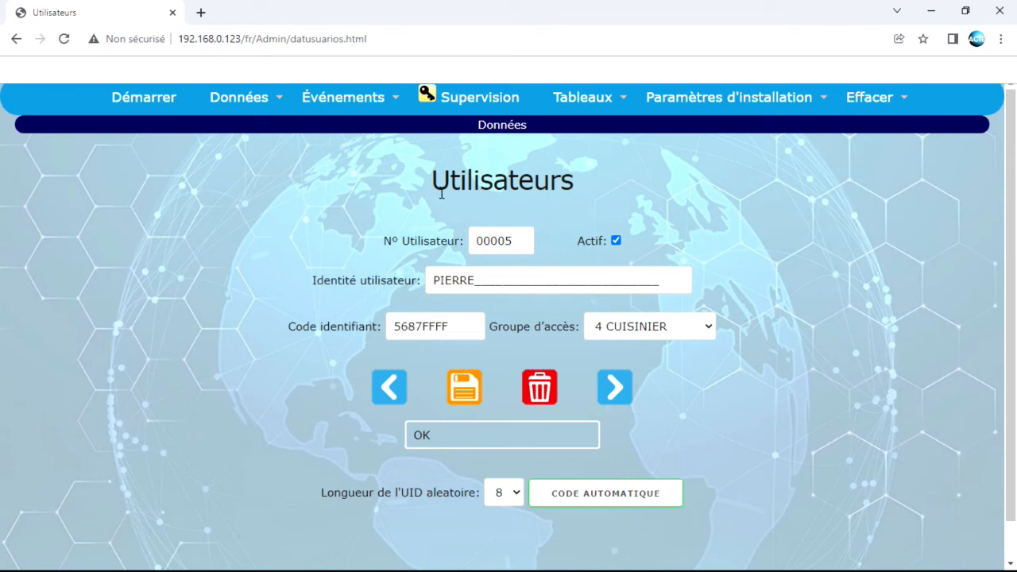
{"action": "mouse_move", "coordinate": [730, 99]}
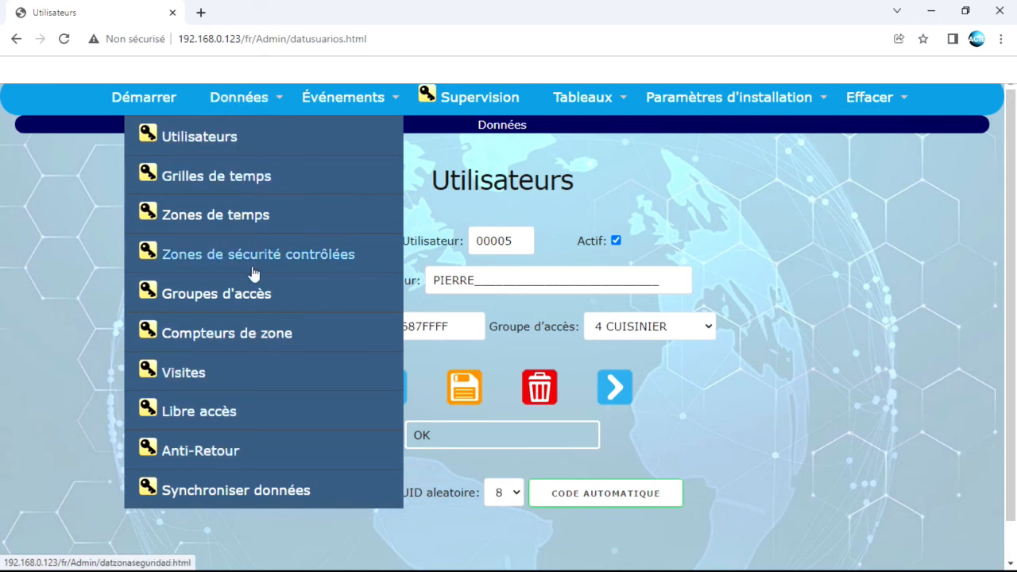
{"action": "mouse_move", "coordinate": [641, 103]}
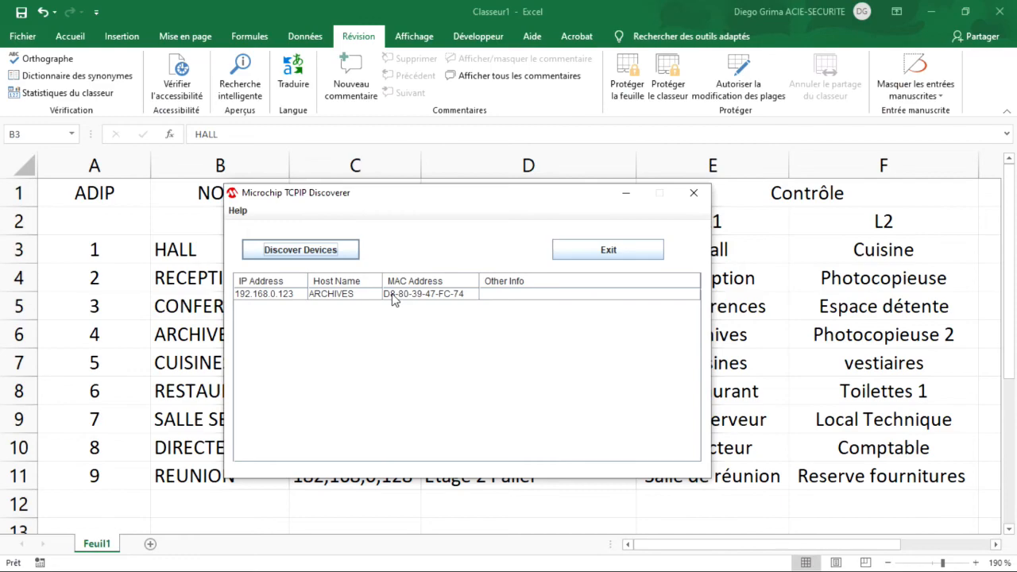
Open the ARCHIVES controller at 192.168.0.123 from TCPIP Discoverer in Chrome
{"action": "left_click", "coordinate": [393, 294]}
{"action": "double_click", "coordinate": [309, 294]}
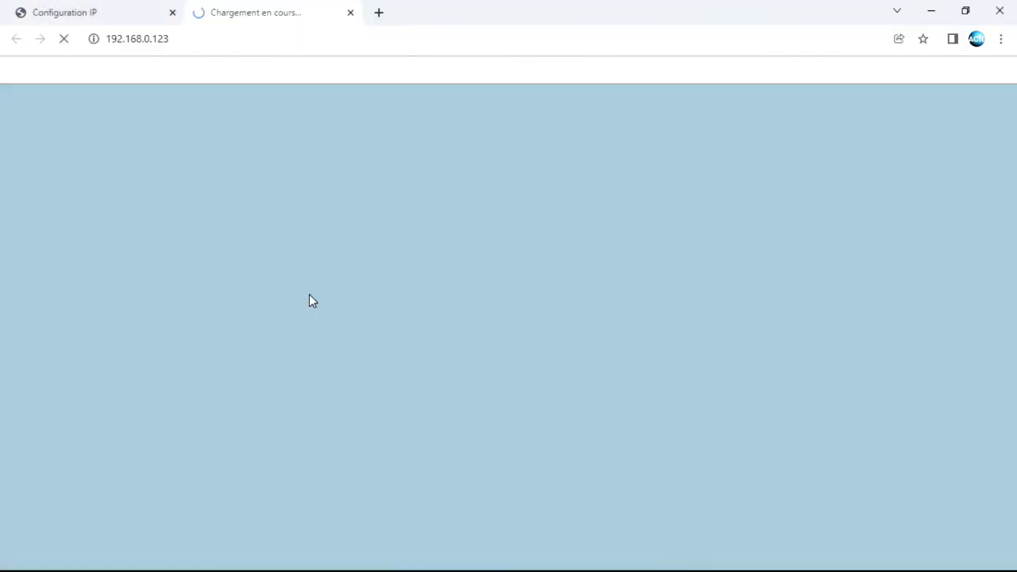
{"action": "left_click", "coordinate": [931, 11]}
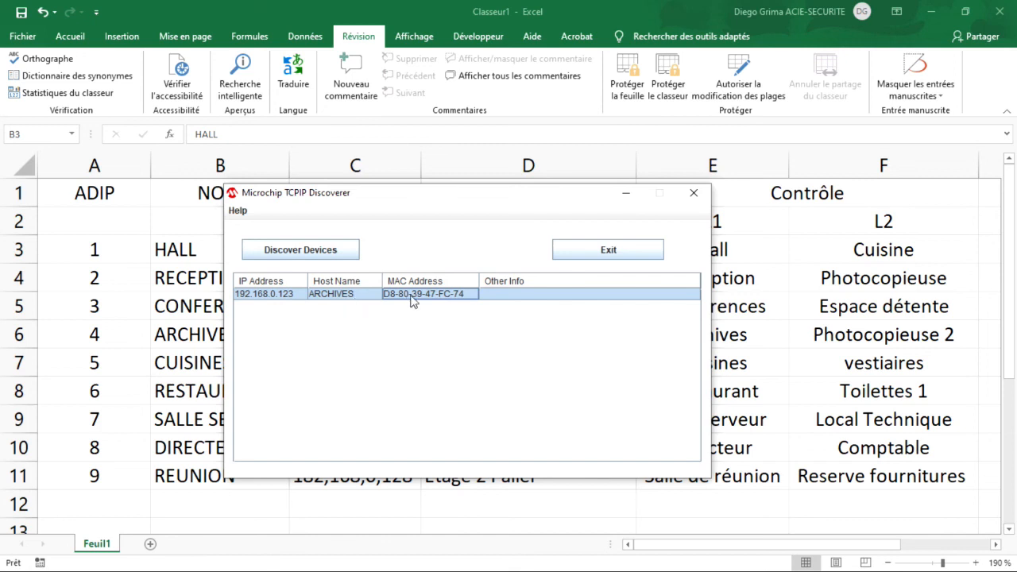
{"action": "double_click", "coordinate": [352, 294]}
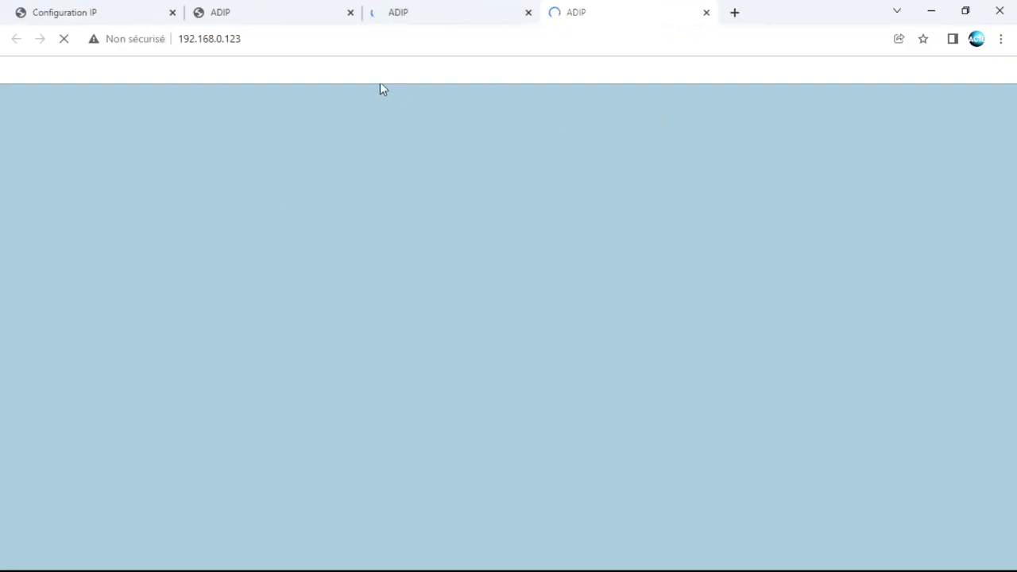
Minimize the Chrome window showing the ADIP welcome page
{"action": "left_click", "coordinate": [931, 12]}
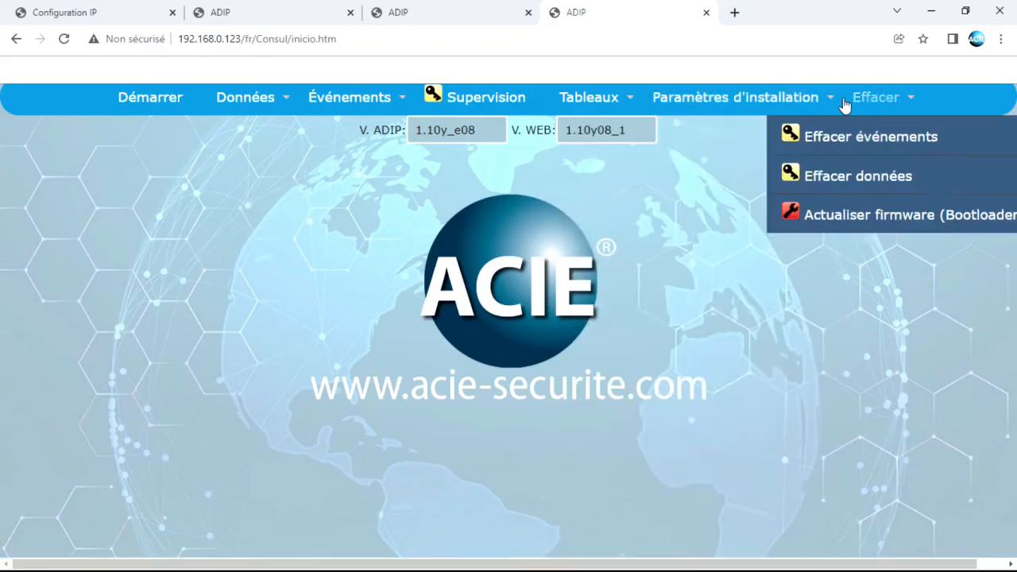
Open Configuration IP dispositif for 01-Master and select the hostname ARCHIVES
{"action": "mouse_move", "coordinate": [735, 97]}
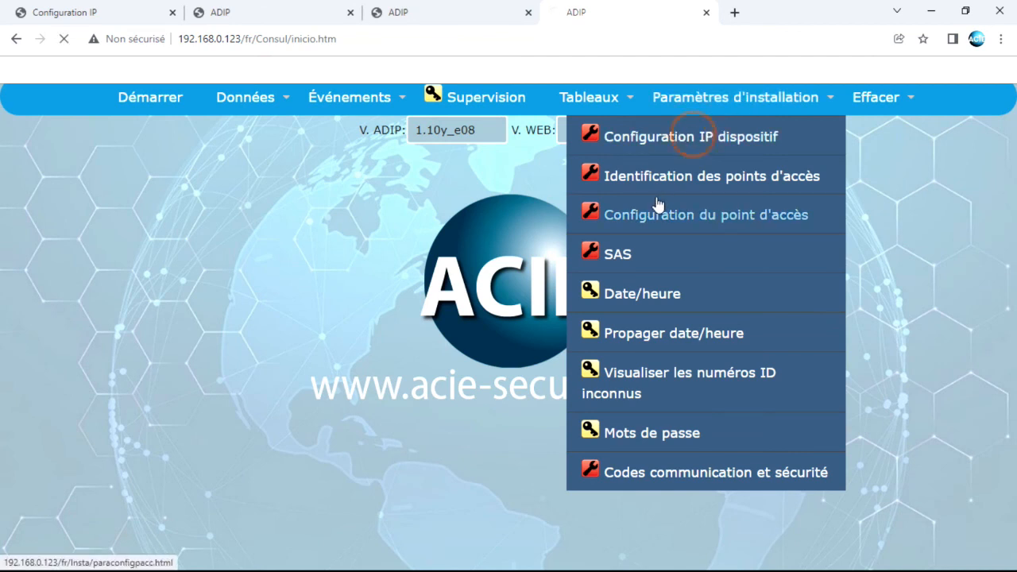
{"action": "left_click", "coordinate": [656, 140]}
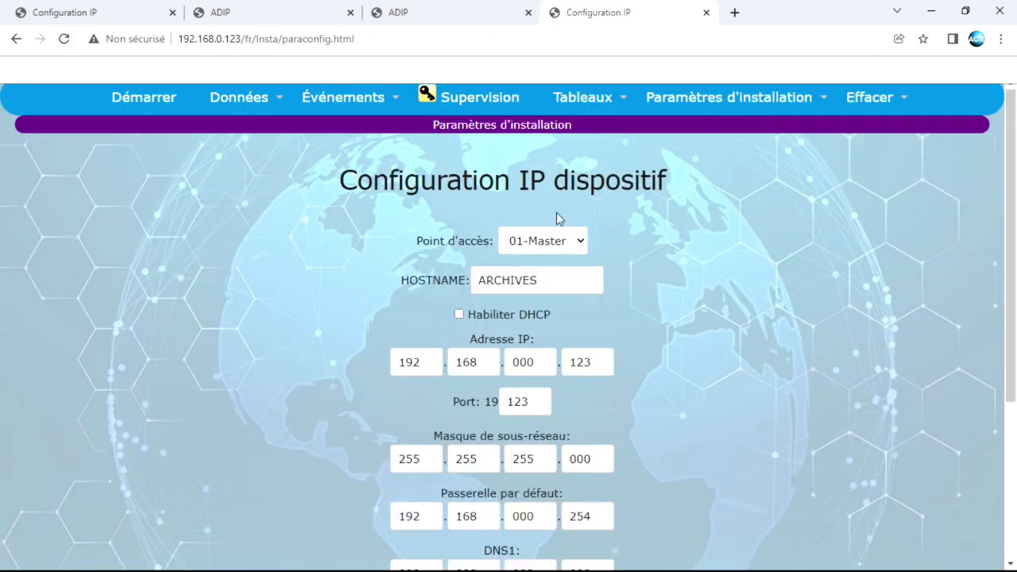
{"action": "left_click_drag", "start_coordinate": [546, 278], "coordinate": [439, 286]}
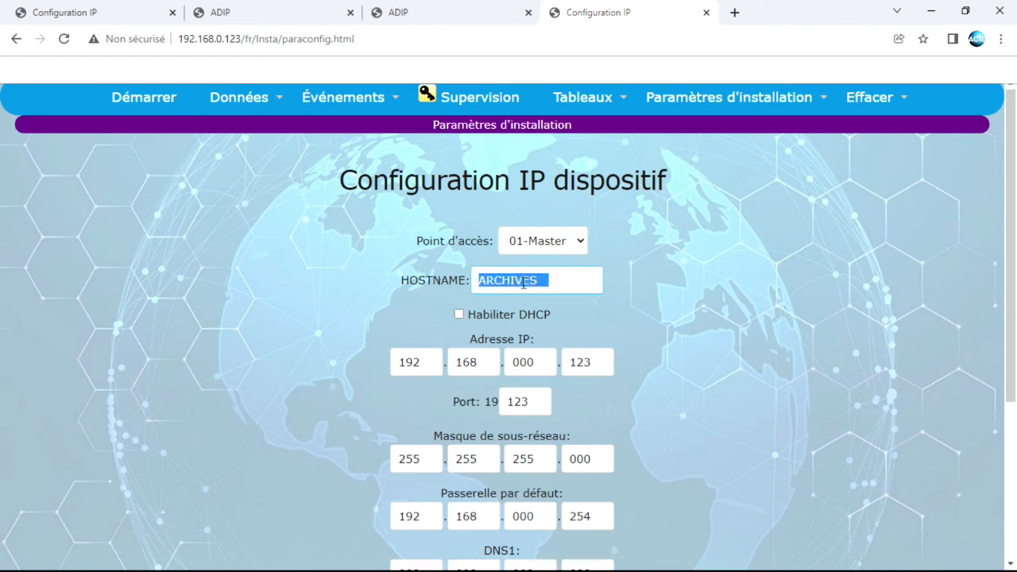